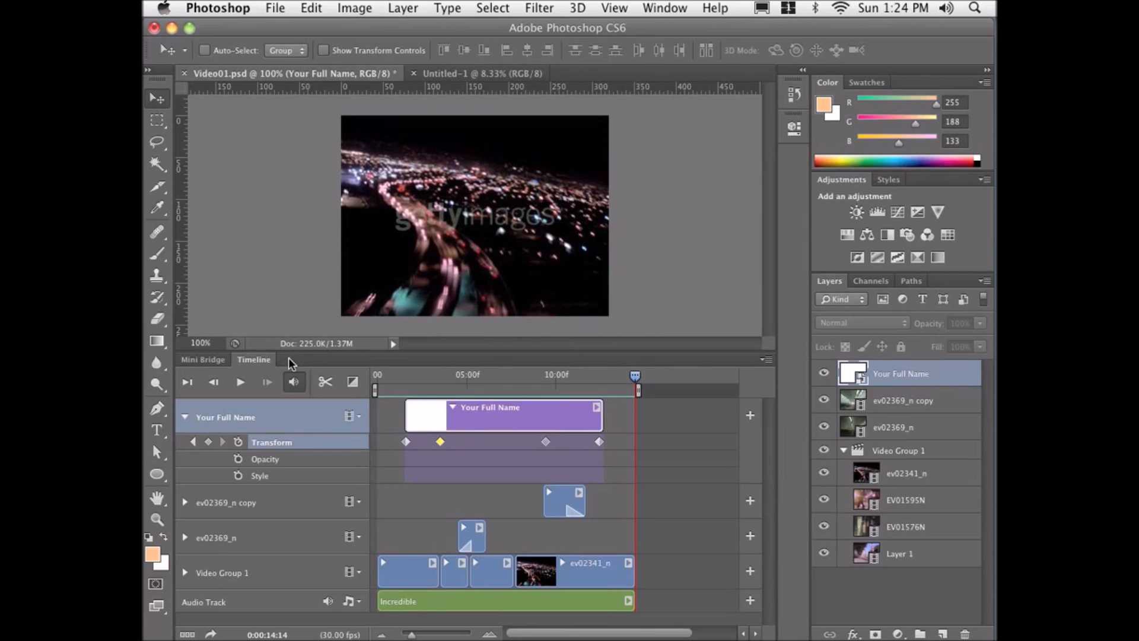
Play the timeline from the first frame and stop the playback.
left_click(187, 382)
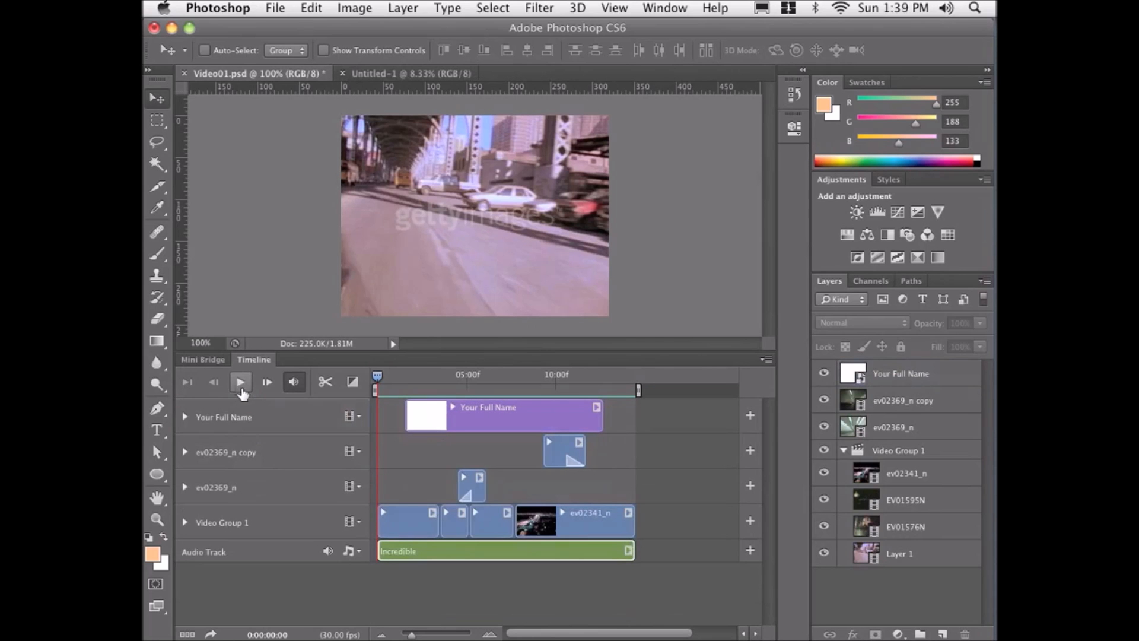
left_click(241, 383)
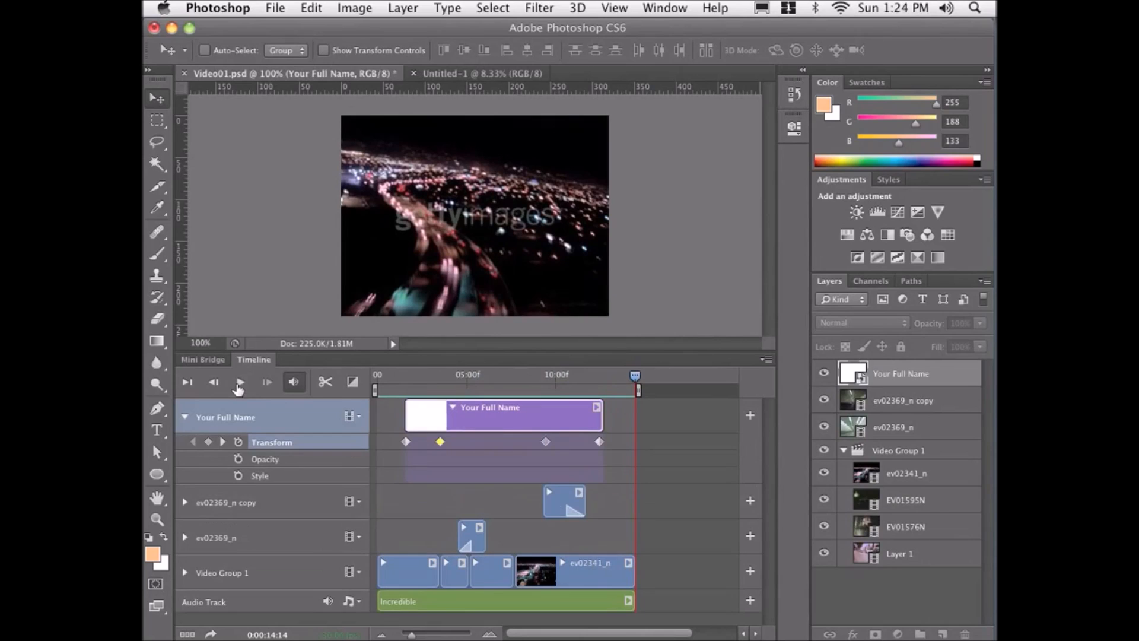
left_click(239, 386)
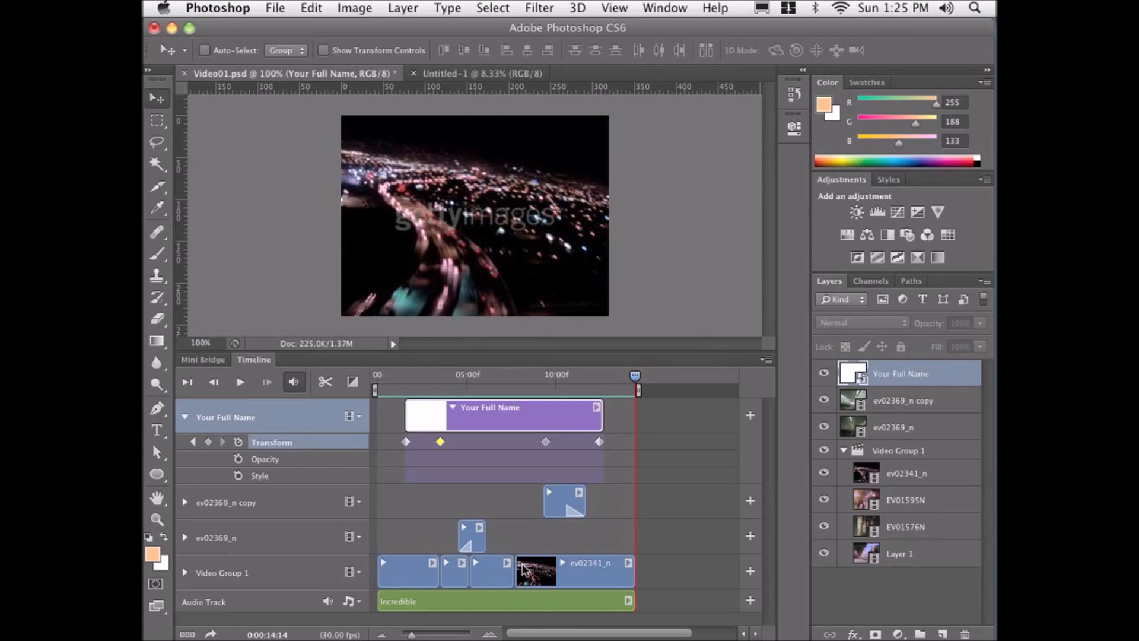
Select each timeline track and its matching layer to compare the tracks with the layers of Video Group 1.
left_click(844, 451)
left_click(844, 451)
left_click(279, 539)
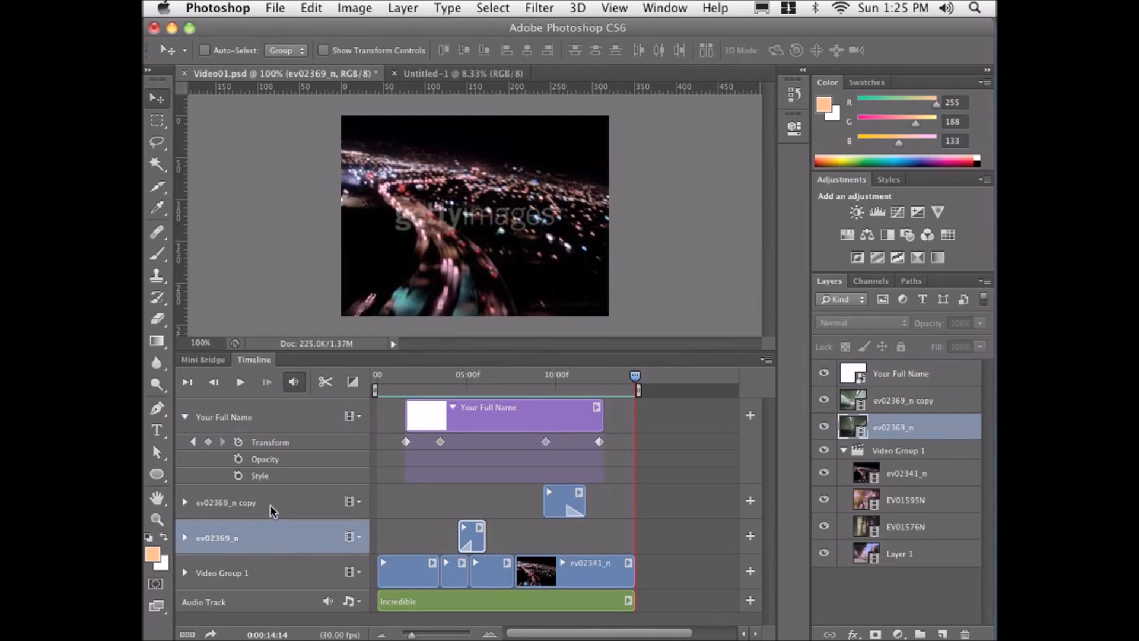
left_click(272, 509)
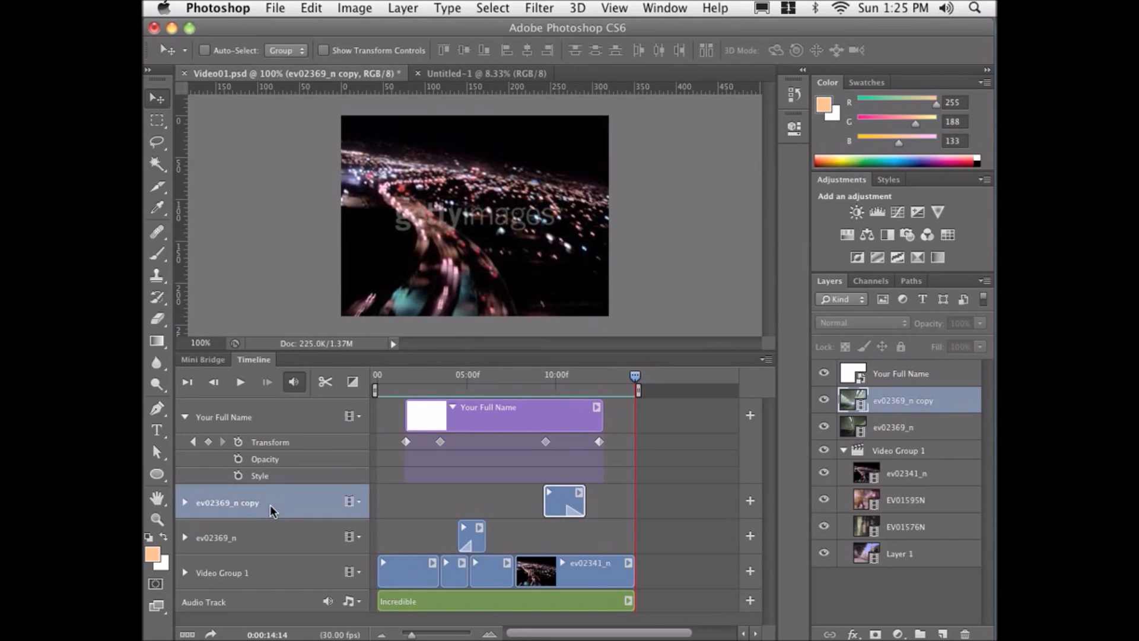
left_click(854, 433)
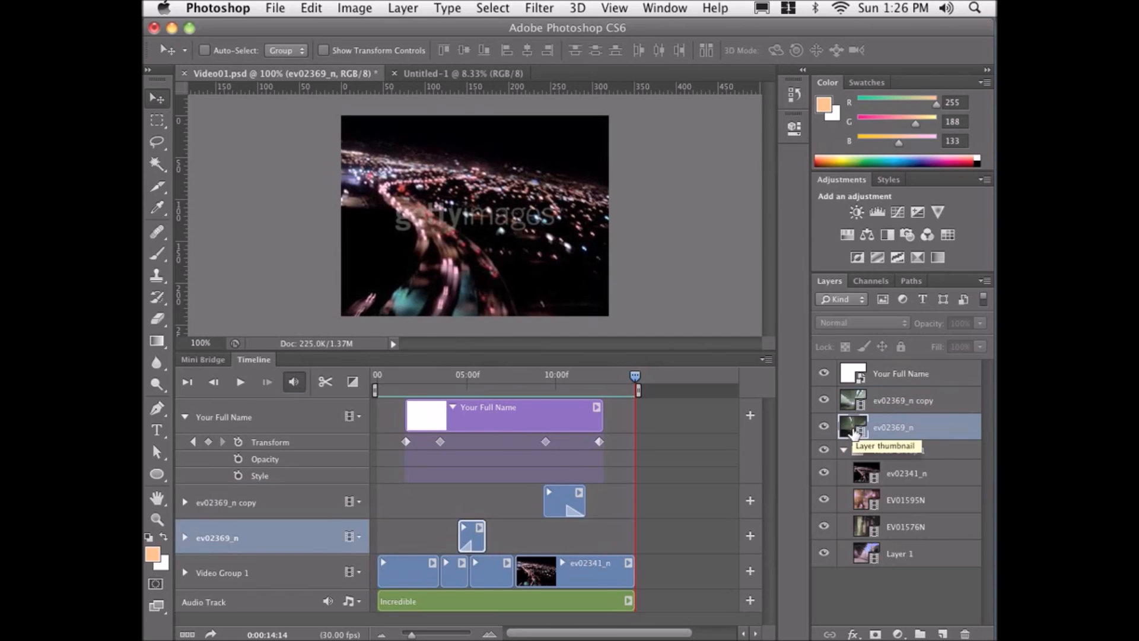
left_click(246, 509)
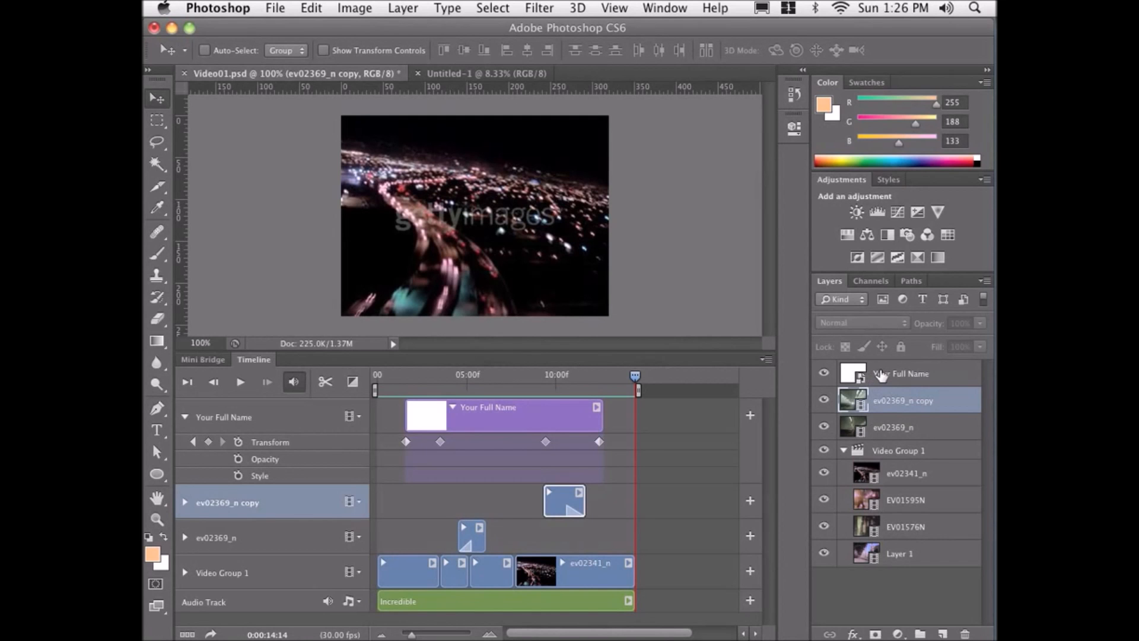
left_click(880, 375)
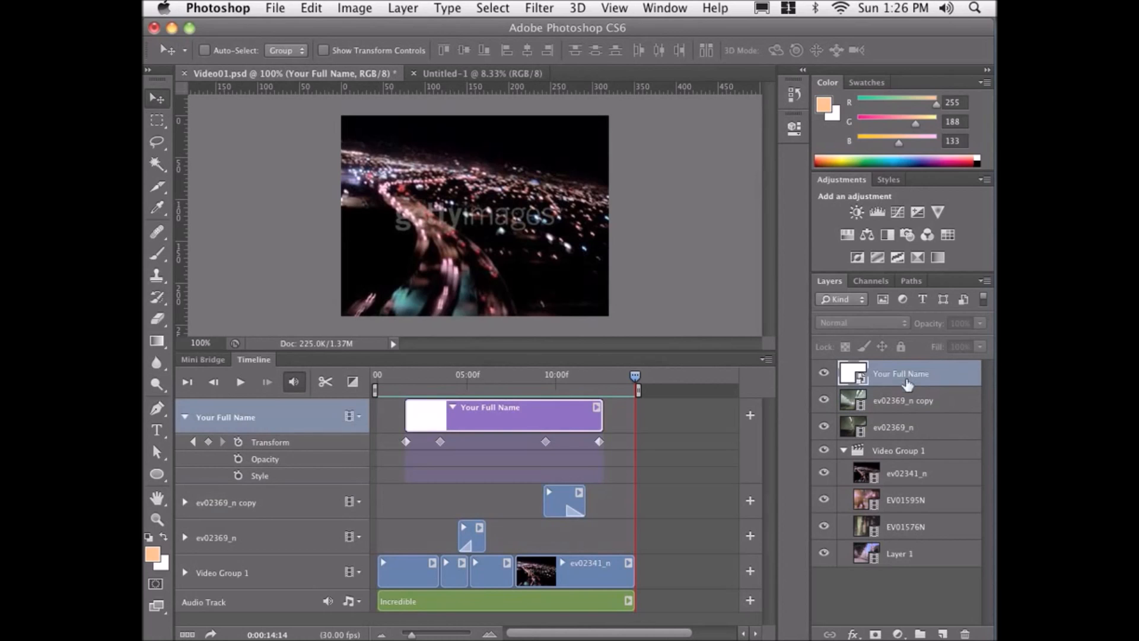
Open the Your Full Name smart object's contents to inspect them, then close that document.
left_click(495, 377)
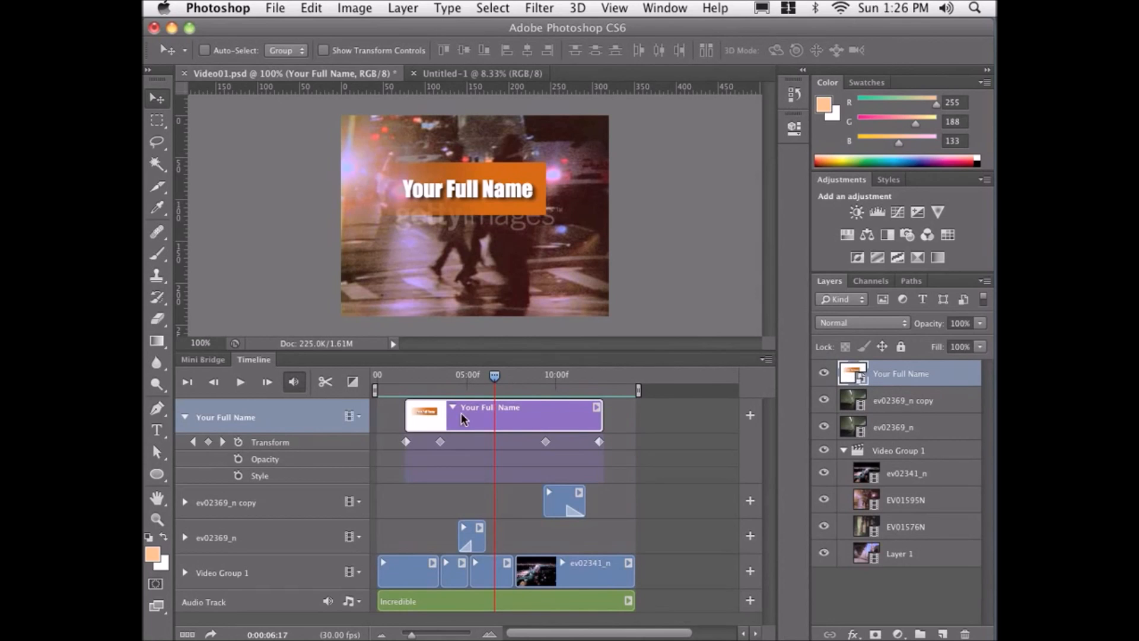
double_click(852, 373)
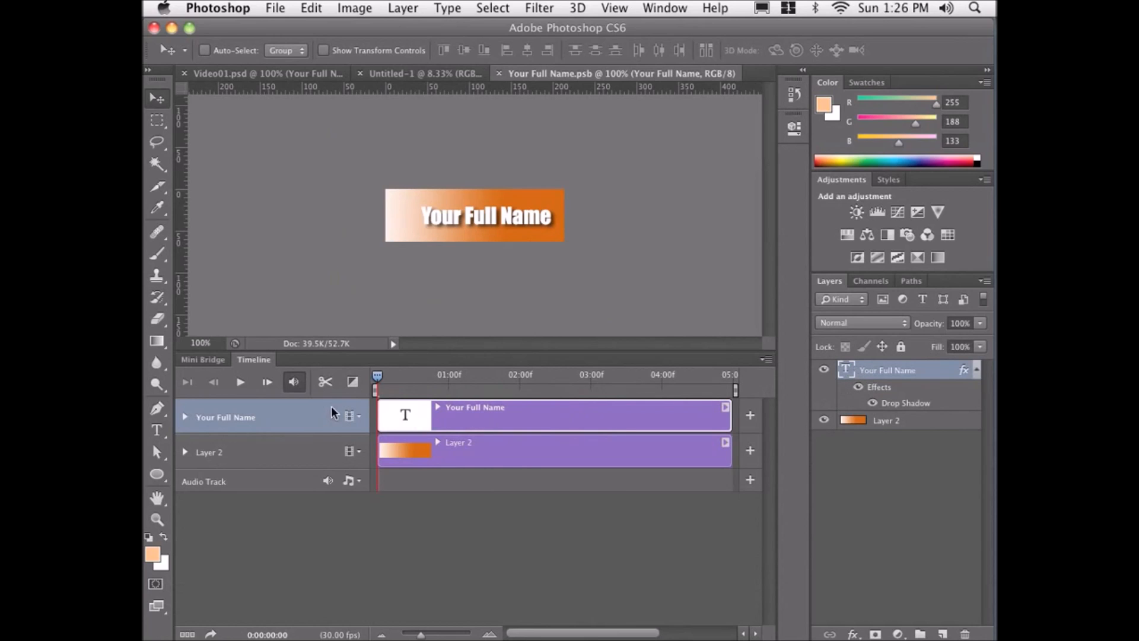
left_click(292, 71)
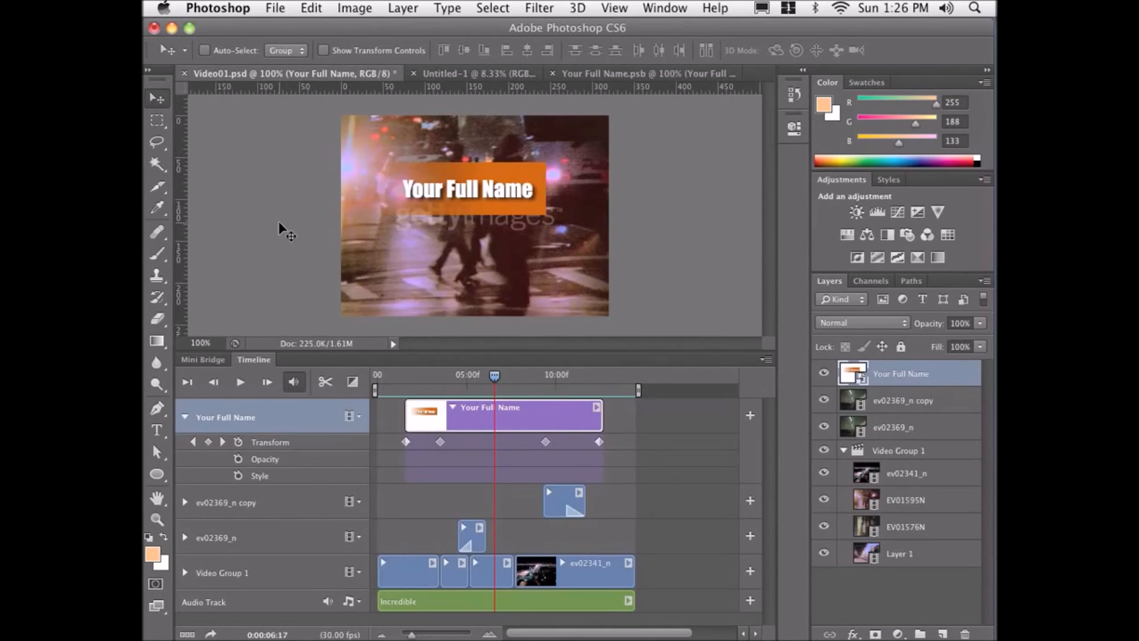
left_click(596, 72)
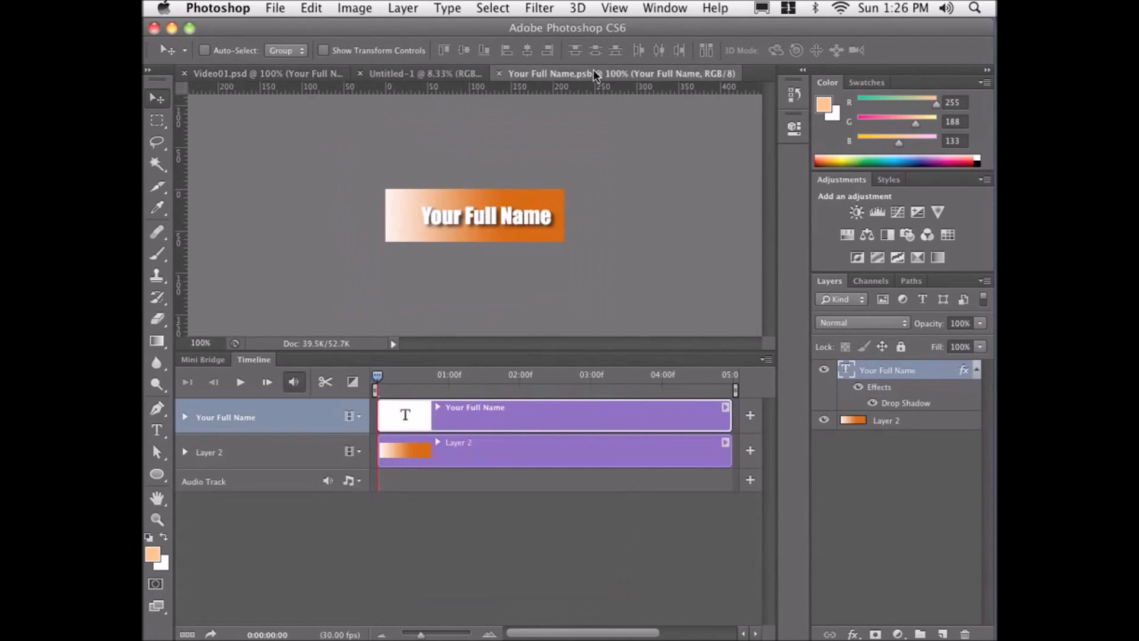
left_click(498, 74)
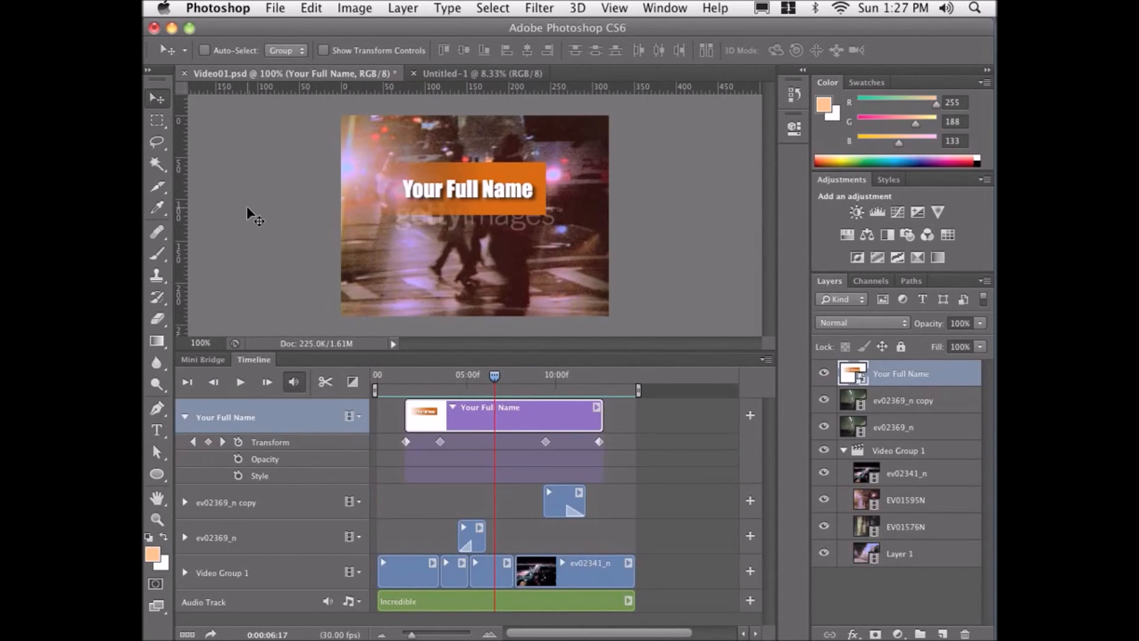
Expand the Your Full Name track and scrub the playhead across its Transform keyframes.
left_click(184, 417)
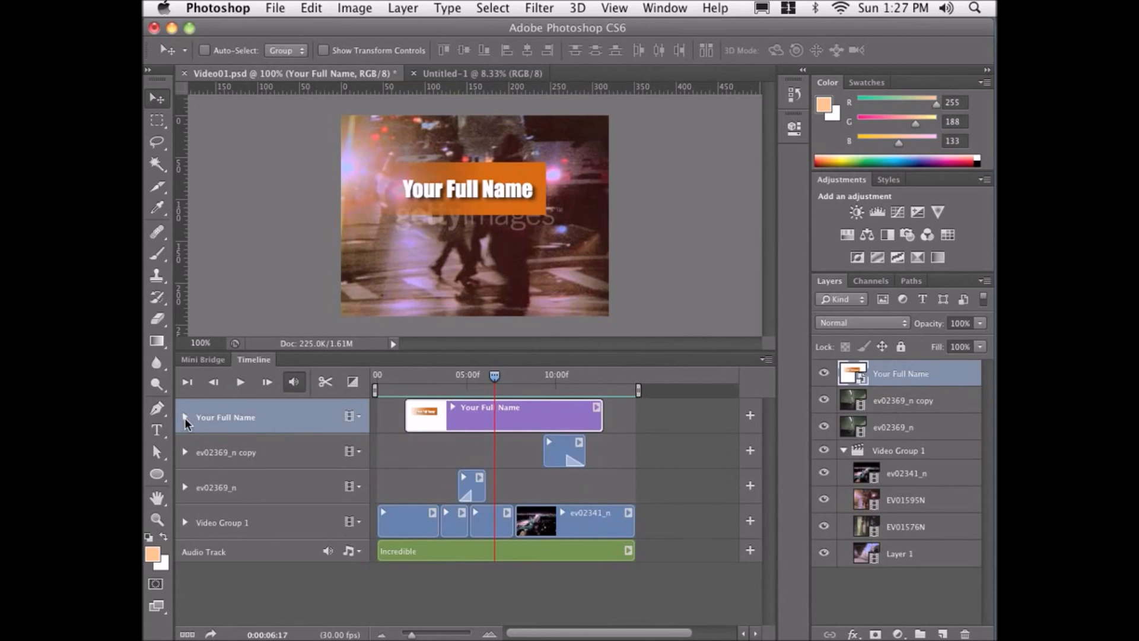
left_click(184, 417)
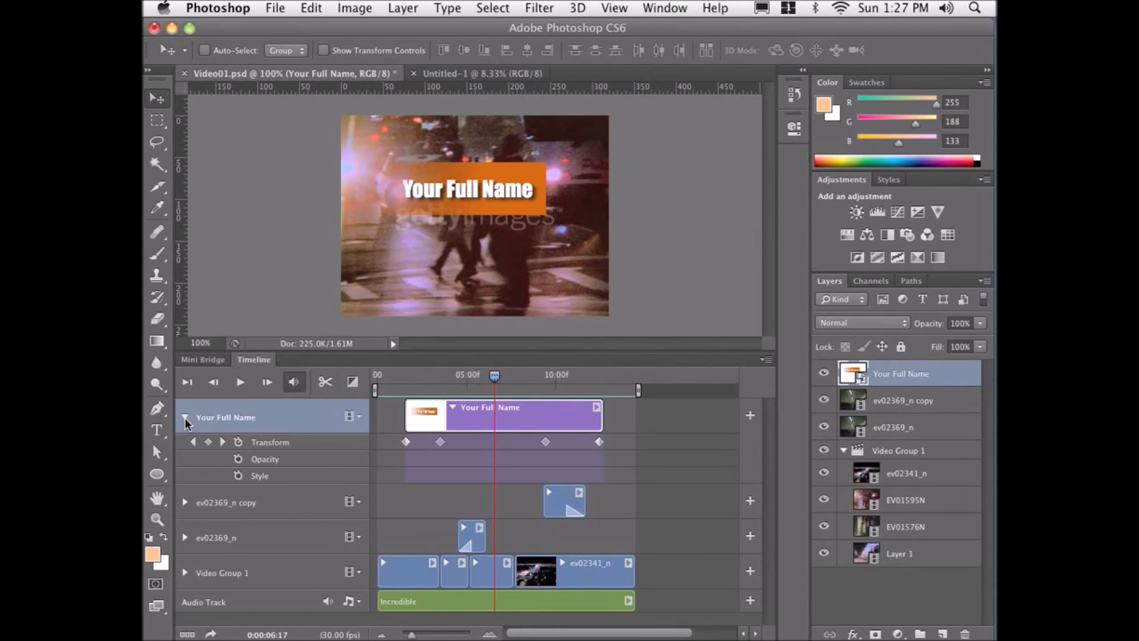
left_click(183, 418)
left_click(184, 417)
left_click_drag(494, 377, 396, 376)
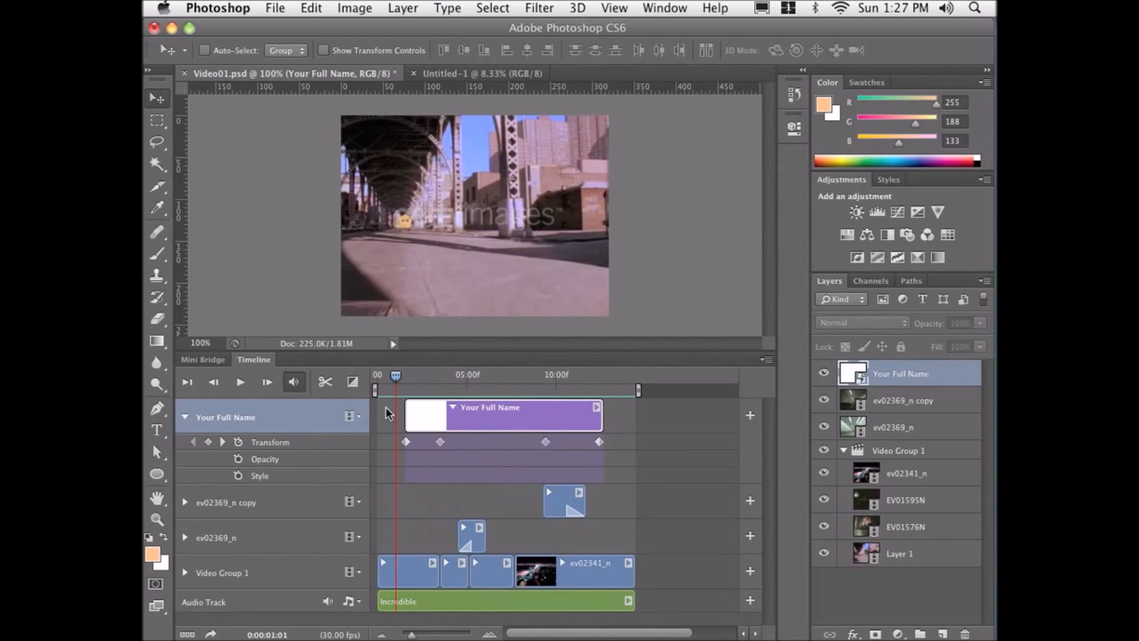
left_click_drag(396, 380, 405, 381)
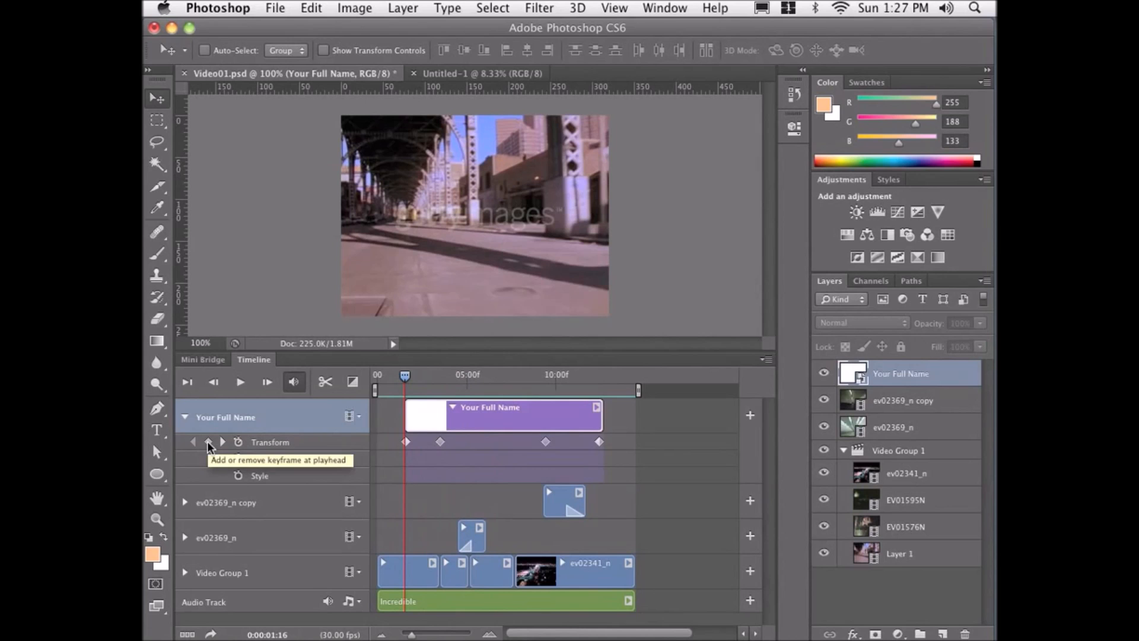
left_click_drag(405, 375, 440, 376)
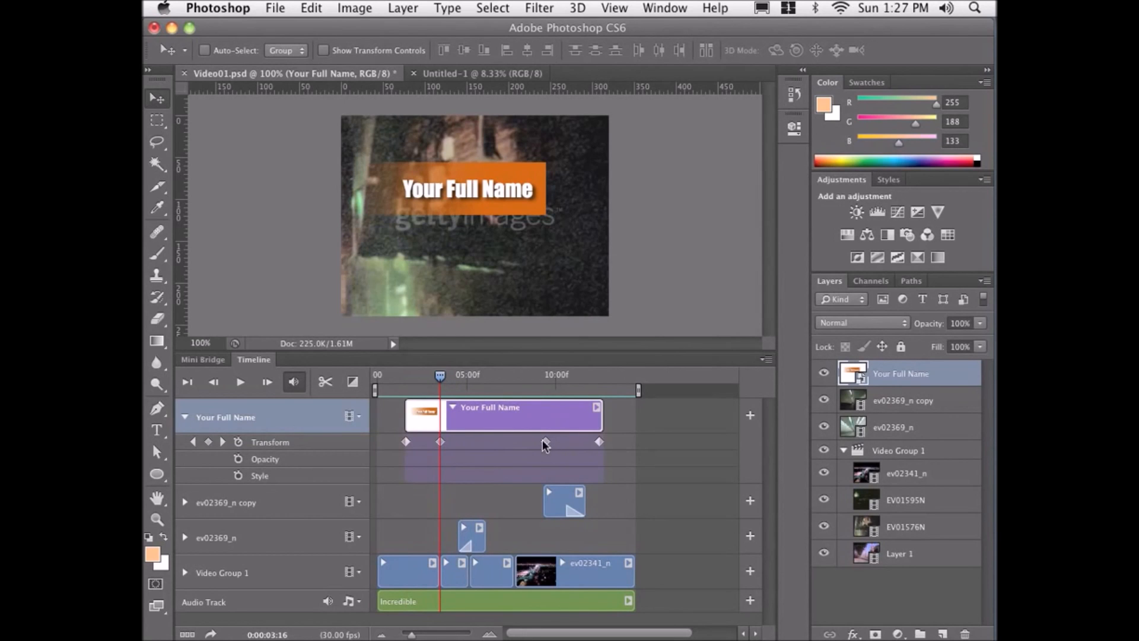
left_click_drag(442, 377, 545, 375)
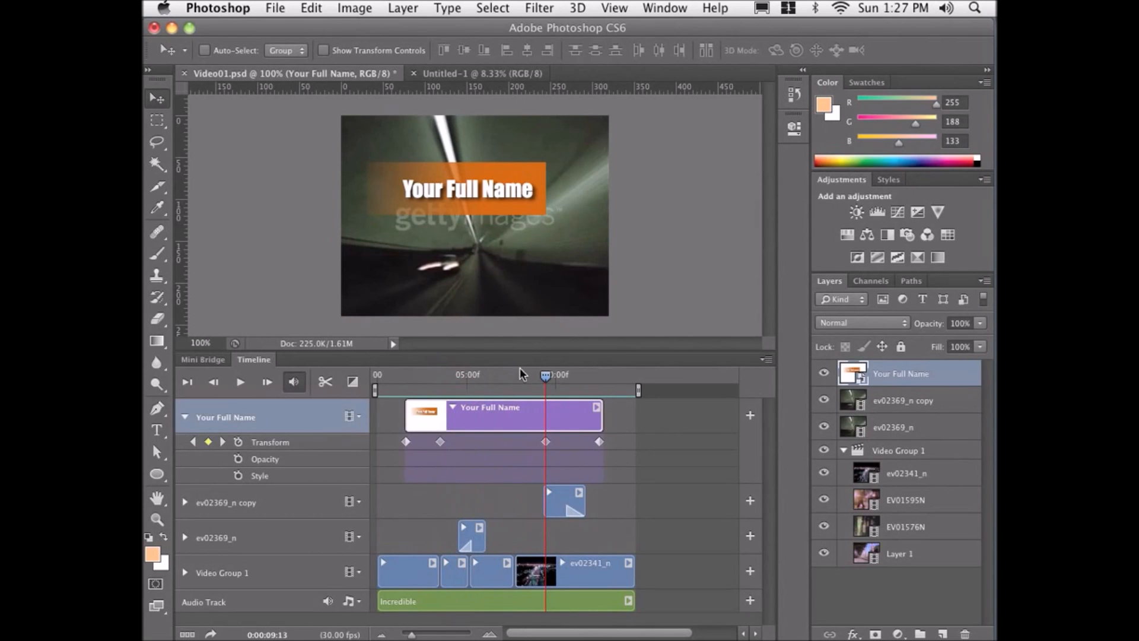
left_click_drag(549, 375, 508, 386)
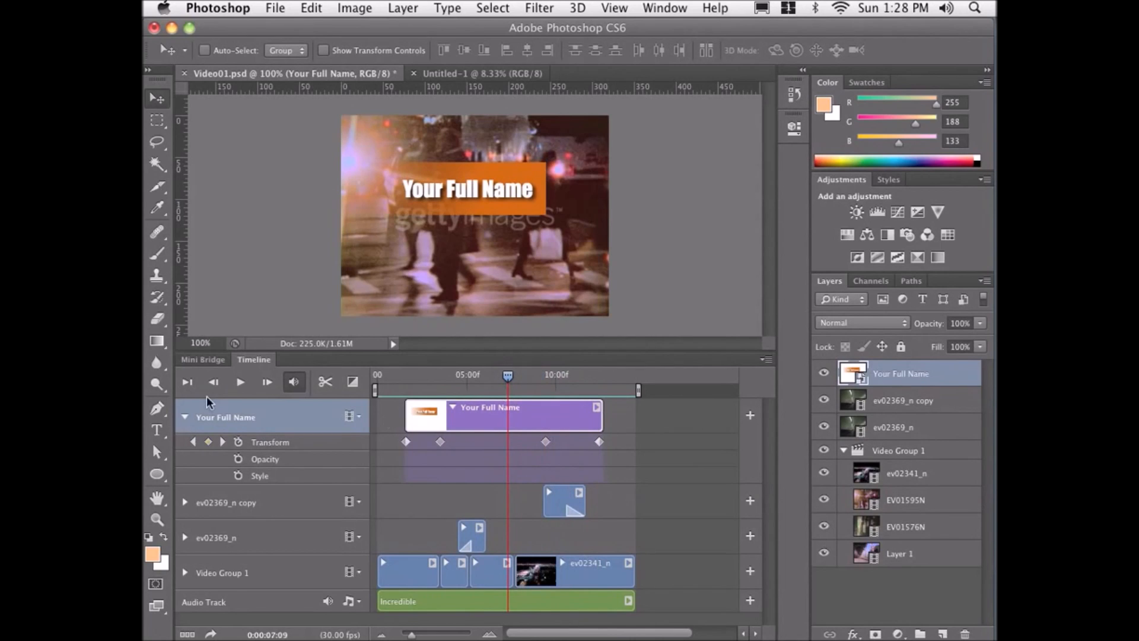
Collapse the Your Full Name track and expand the ev02369_n copy track to view its properties.
left_click(185, 417)
left_click(185, 452)
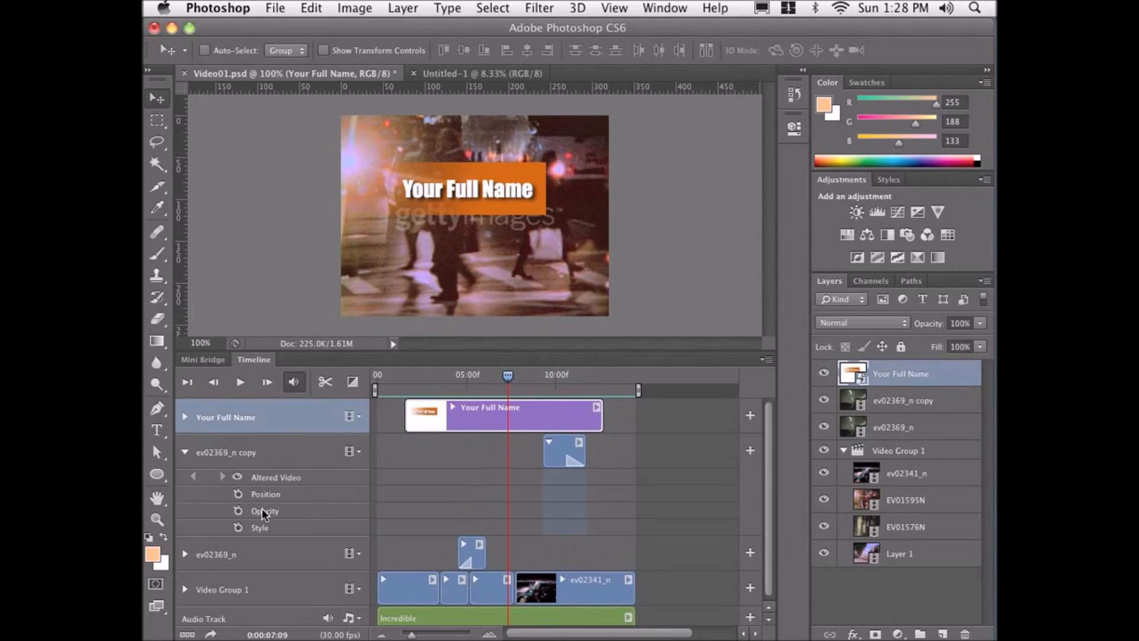
left_click(184, 452)
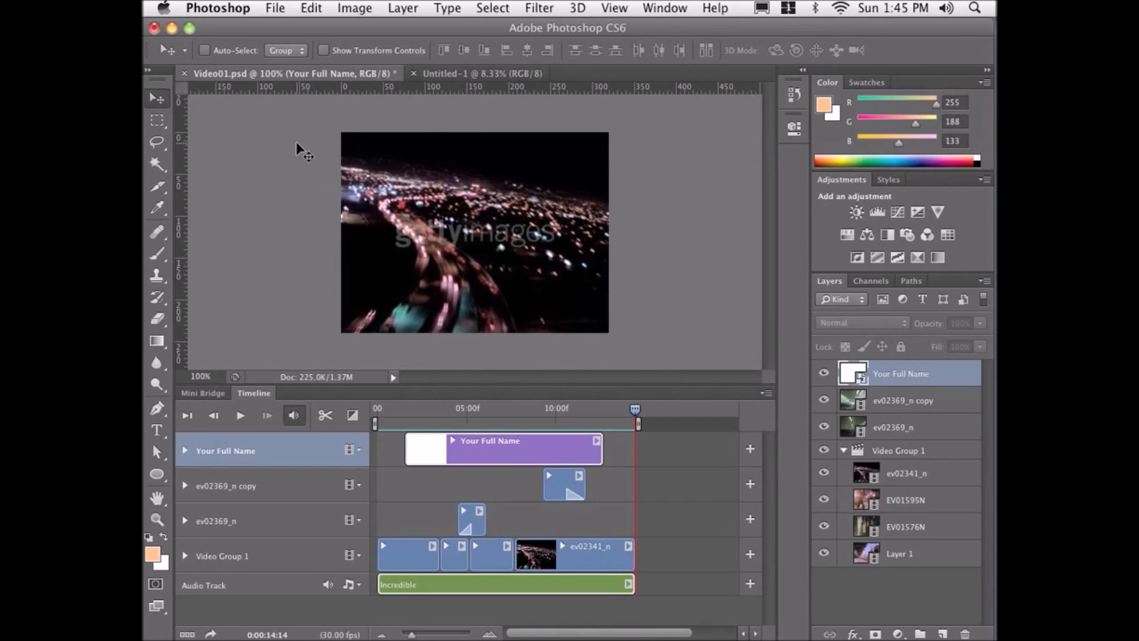
Open EV00652N.mov from the cut_to_the_beat folder as a new video document.
left_click(275, 10)
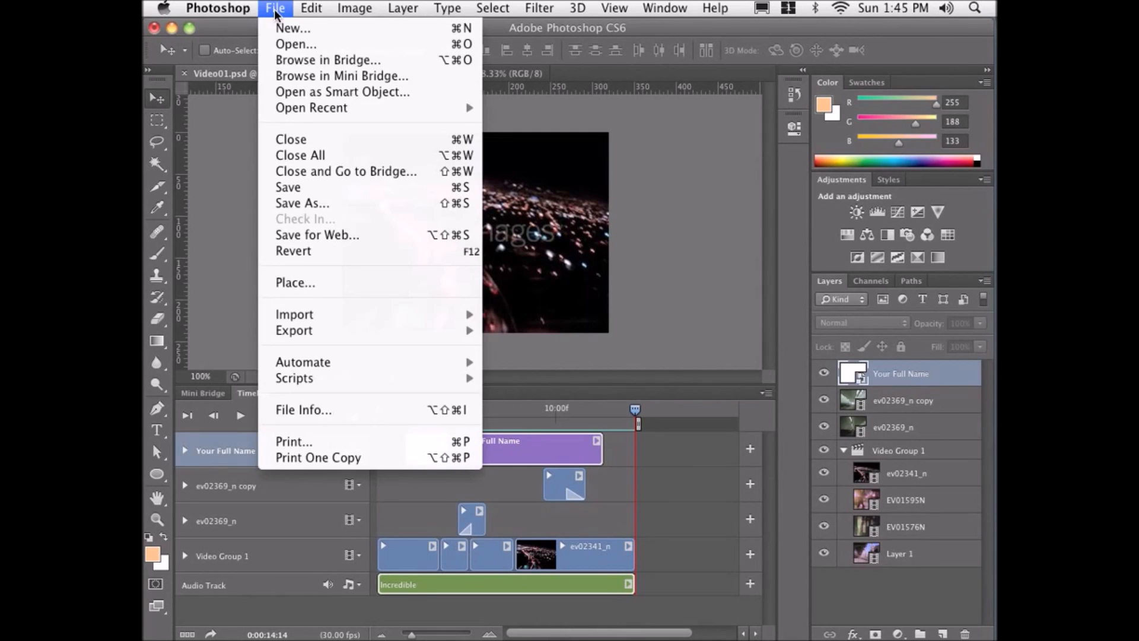
left_click(281, 45)
left_click_drag(342, 70, 340, 61)
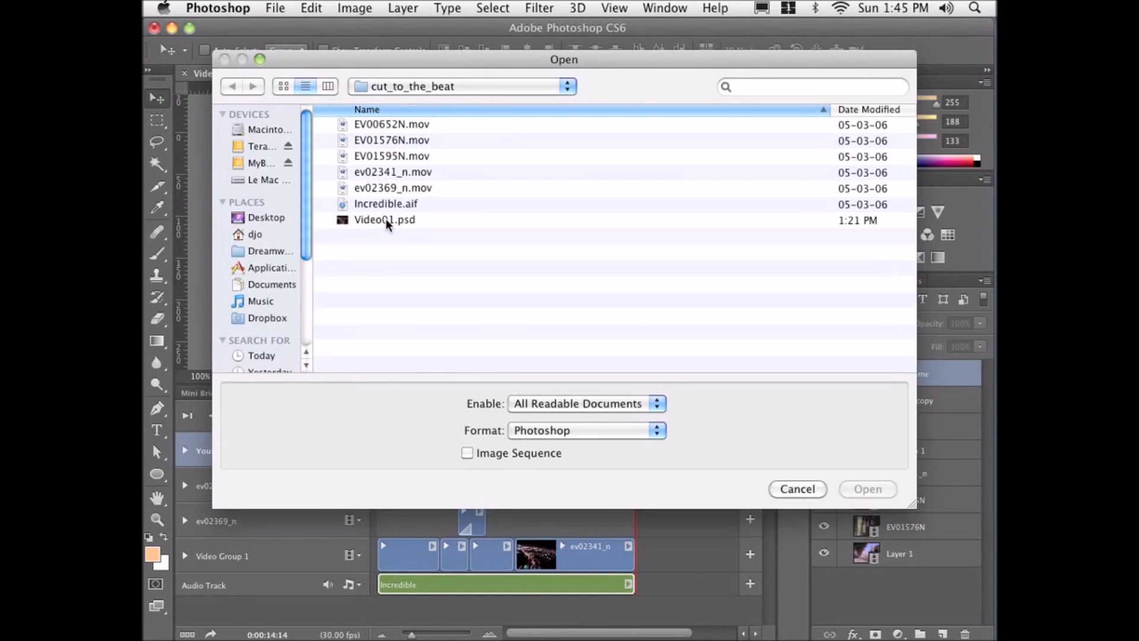
left_click(402, 126)
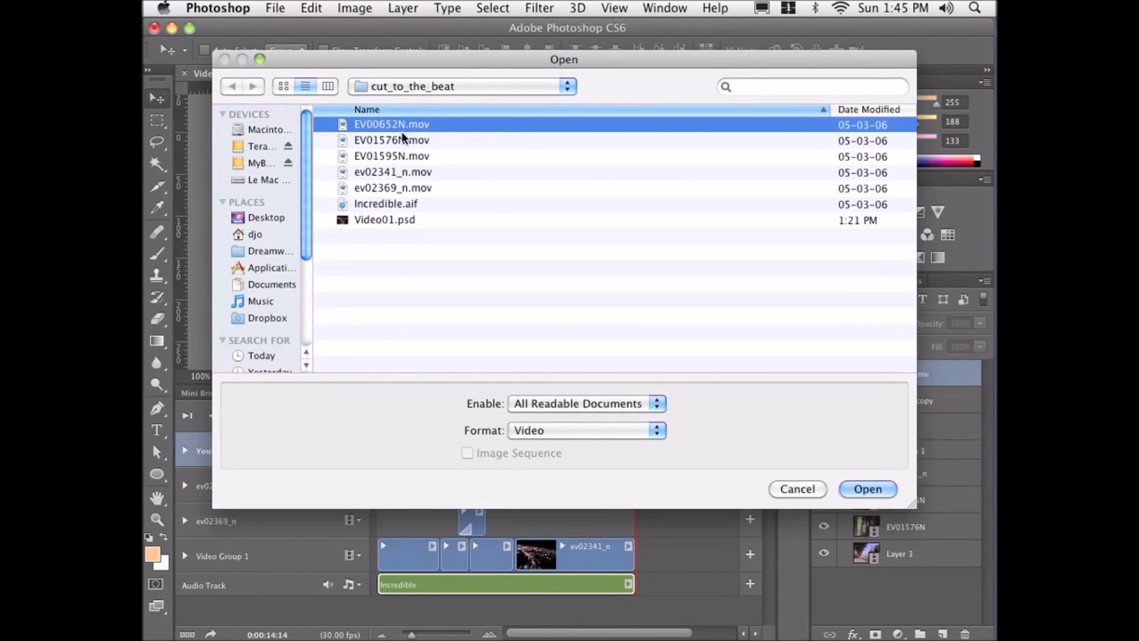
left_click(401, 141)
left_click(401, 160)
left_click(400, 171)
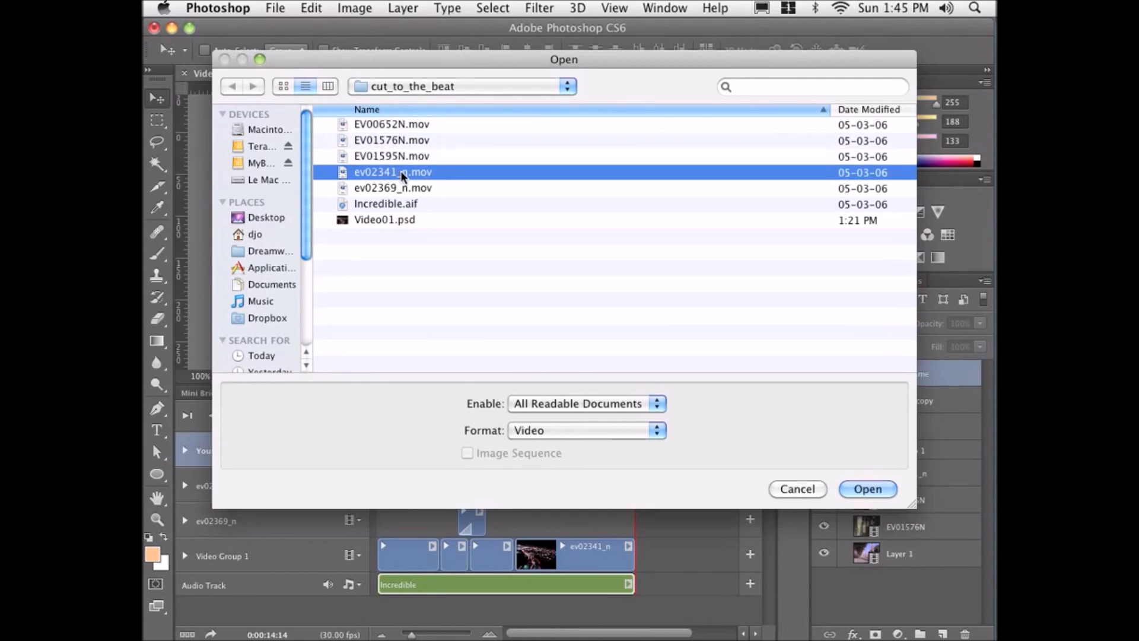
left_click(402, 190)
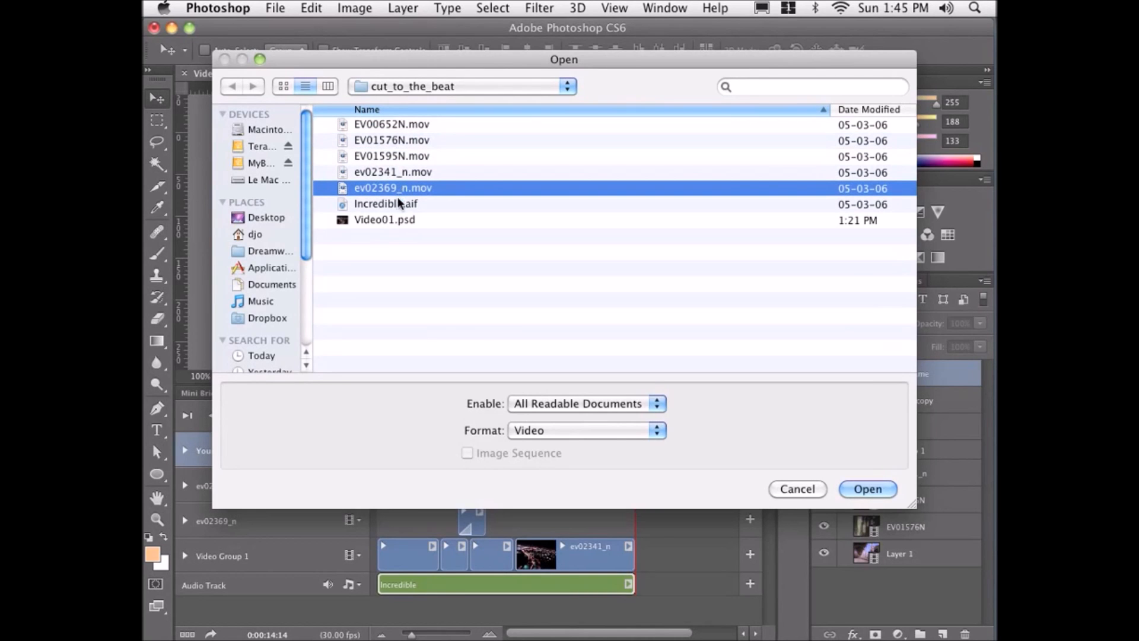
left_click(397, 204)
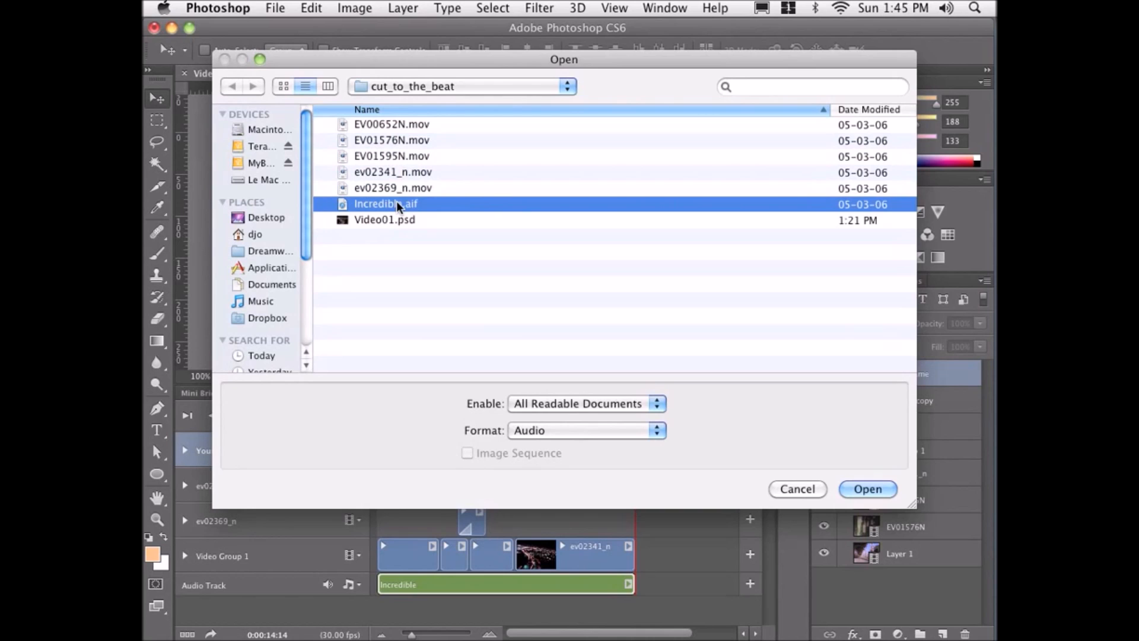
left_click(379, 123)
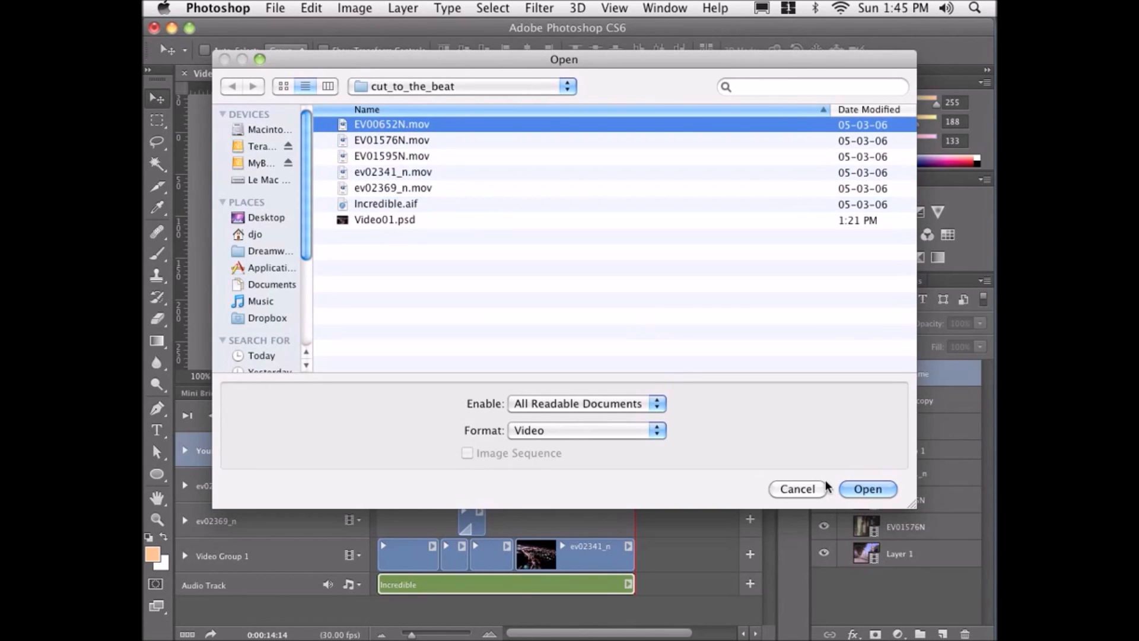
left_click(844, 487)
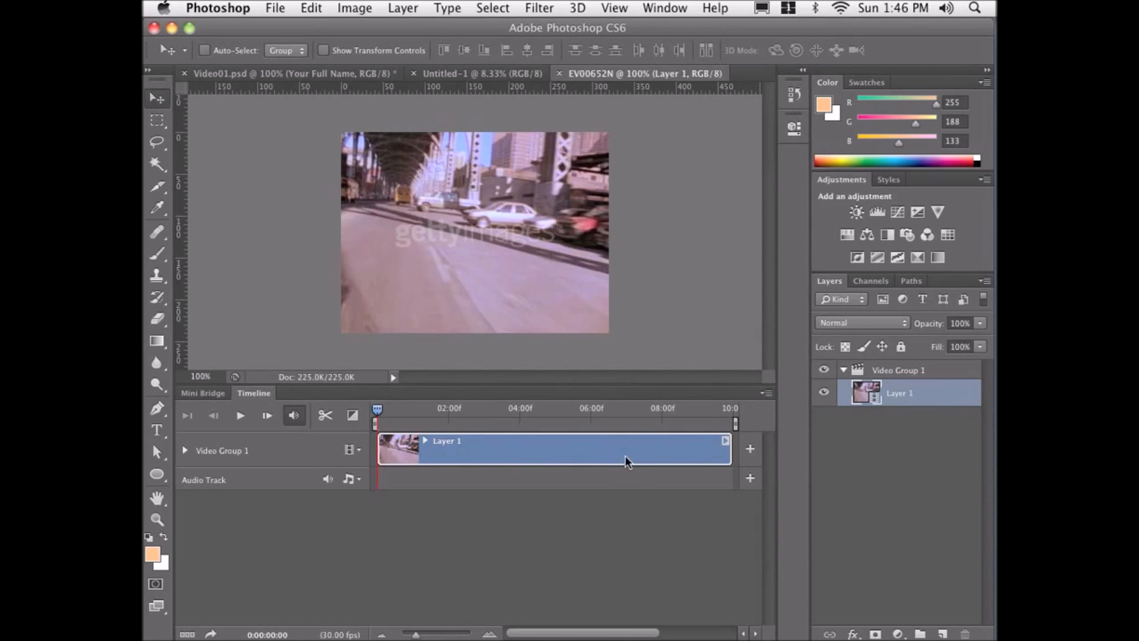
Add the EV01576N.mov clip to Video Group 1 and move the playhead into the new clip.
left_click(750, 450)
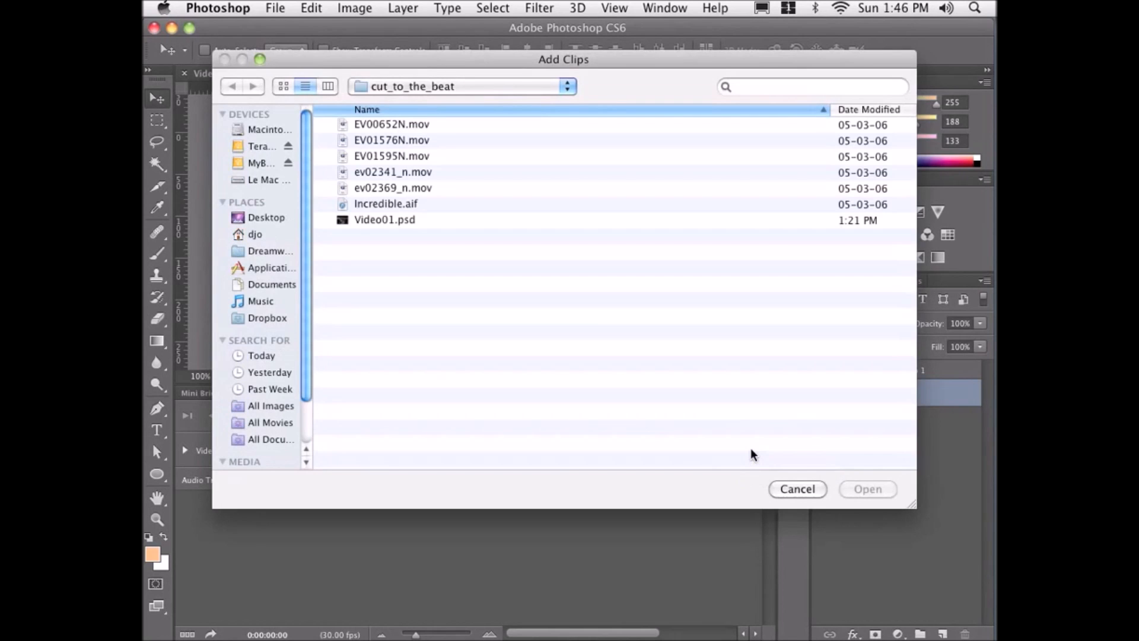
left_click(408, 141)
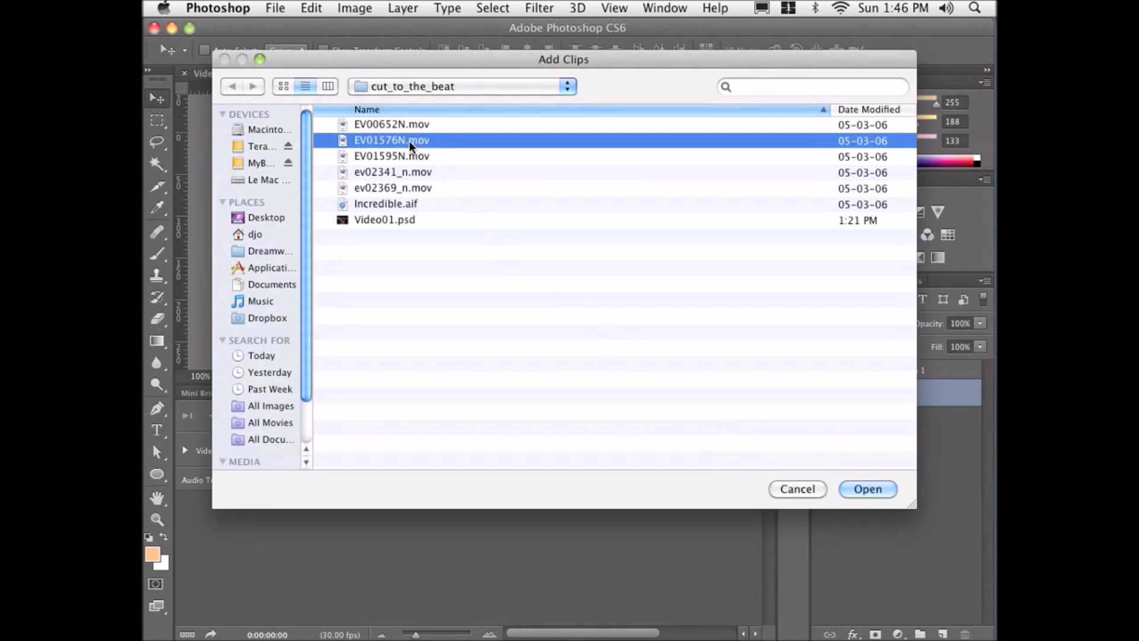
left_click(856, 487)
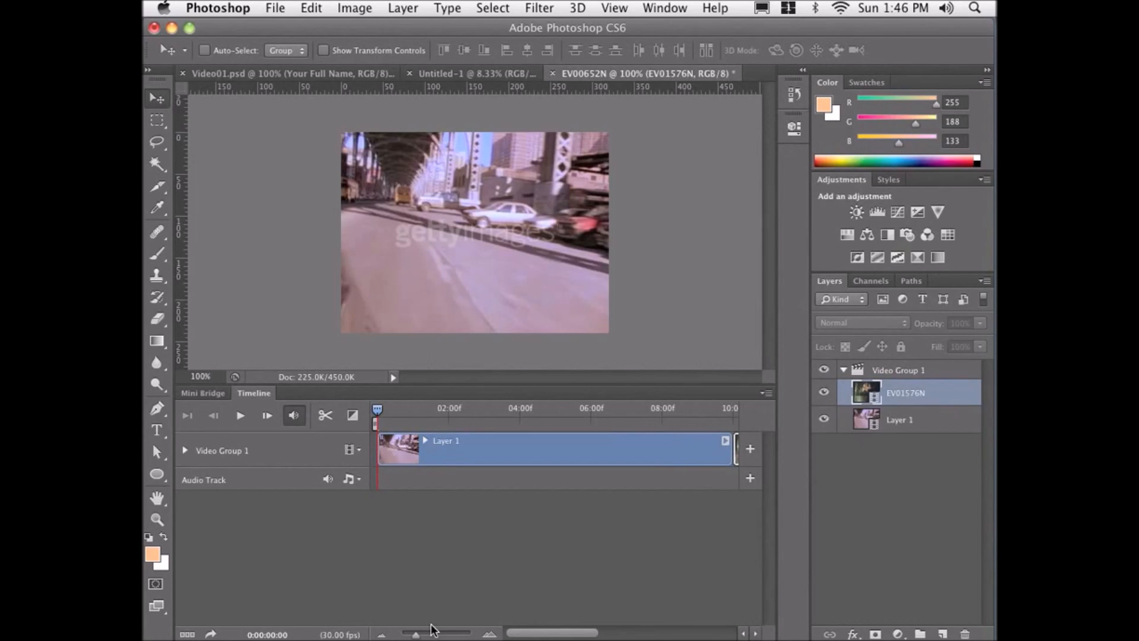
left_click_drag(416, 635, 405, 635)
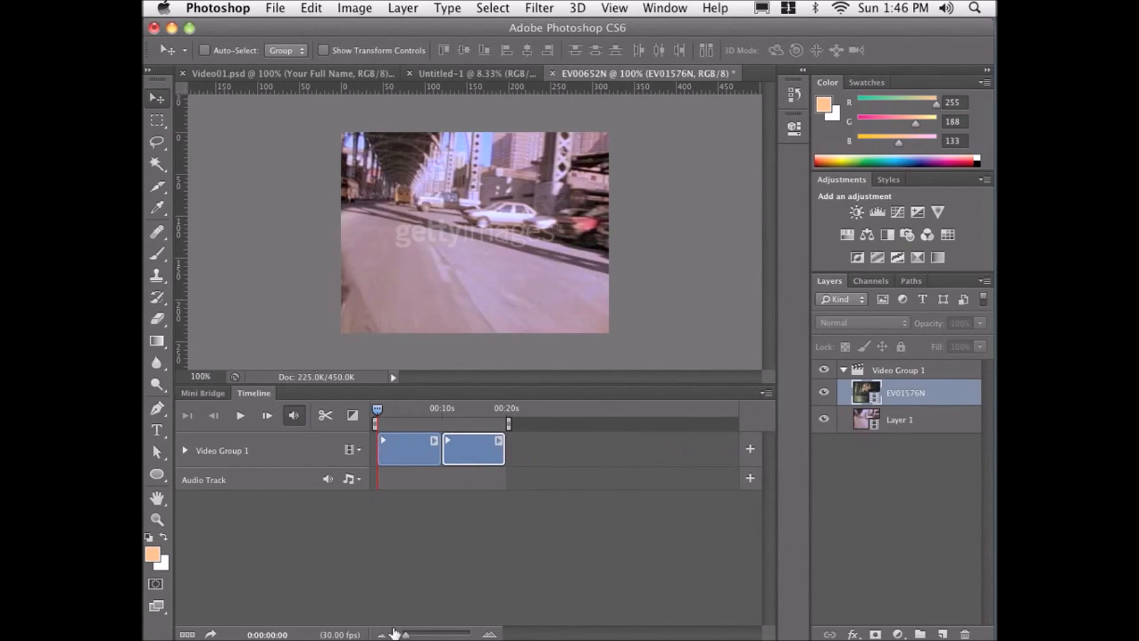
left_click_drag(378, 409, 463, 417)
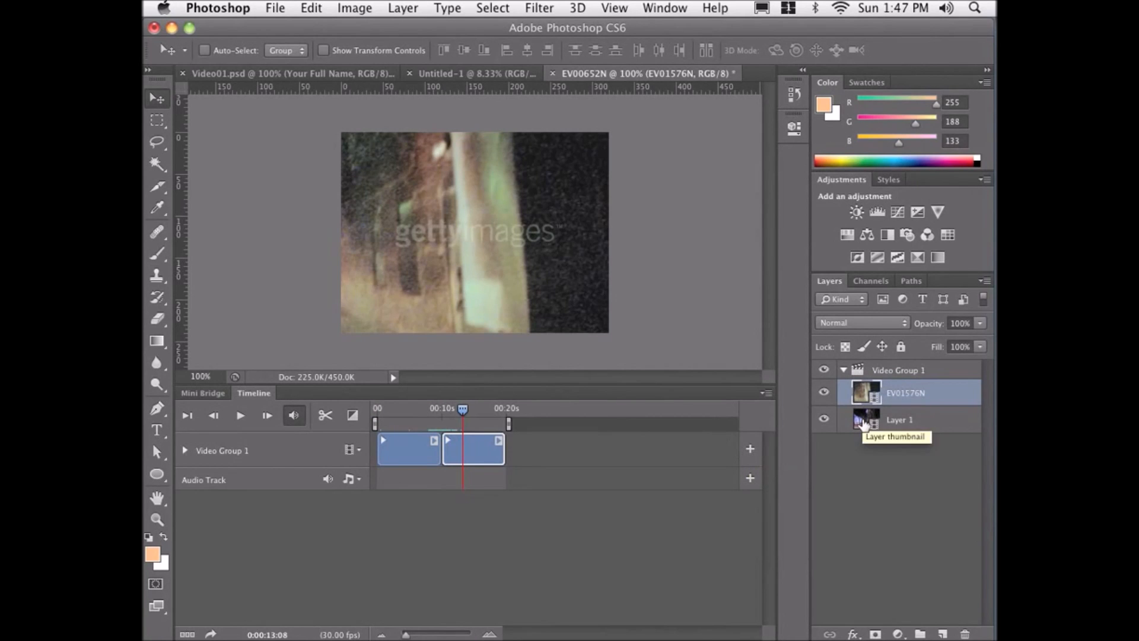
Add EV01595N.mov, ev02341_n.mov and ev02369_n.mov from the cut_to_the_beat folder to Video Group 1.
left_click(749, 450)
double_click(406, 155)
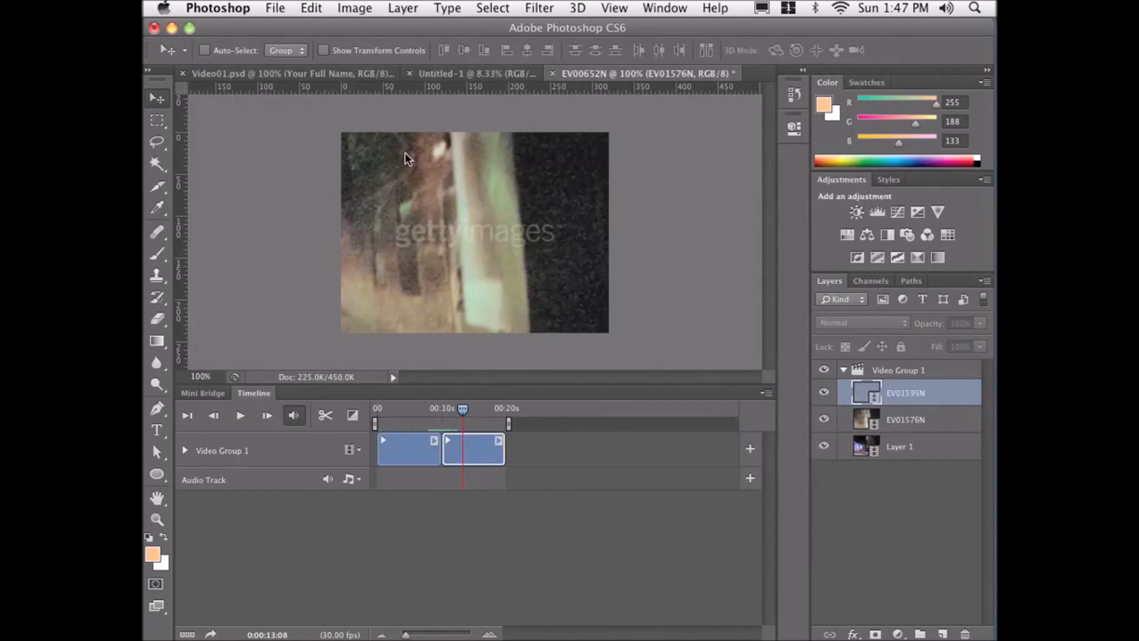
left_click(750, 451)
double_click(429, 173)
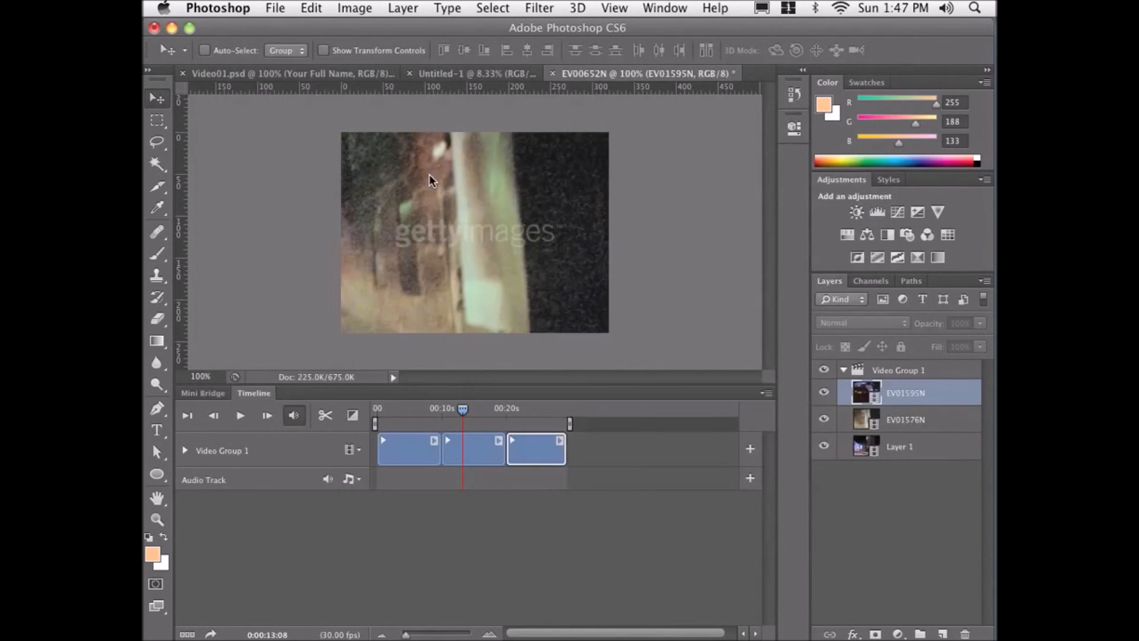
left_click(751, 449)
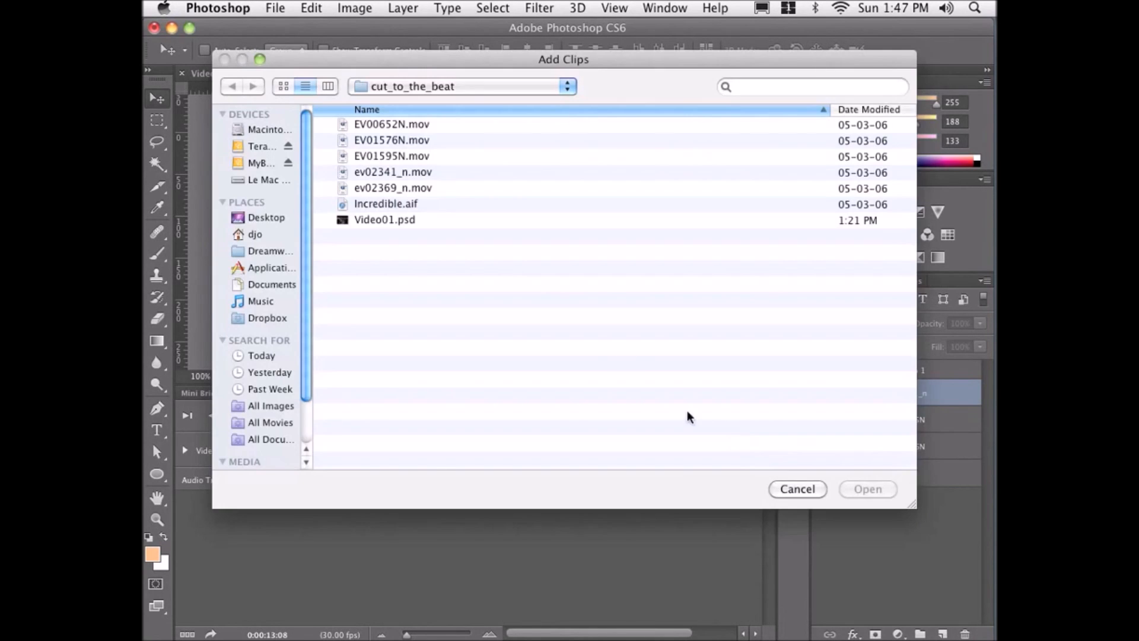
double_click(421, 188)
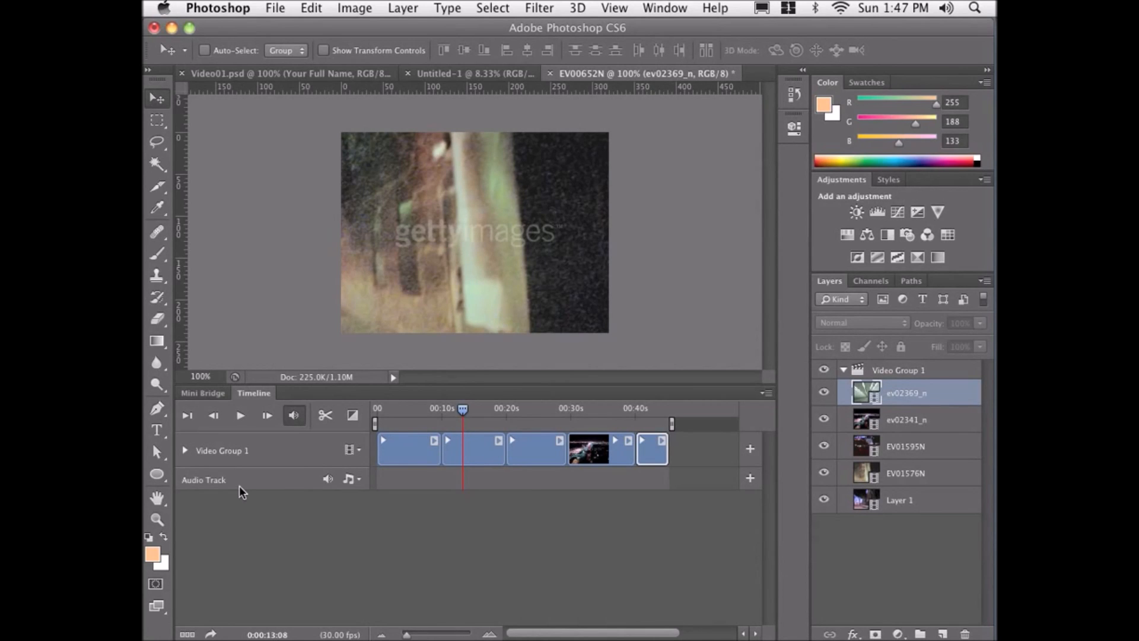
Add Incredible.aif from the cut_to_the_beat folder to the Audio Track.
left_click(750, 478)
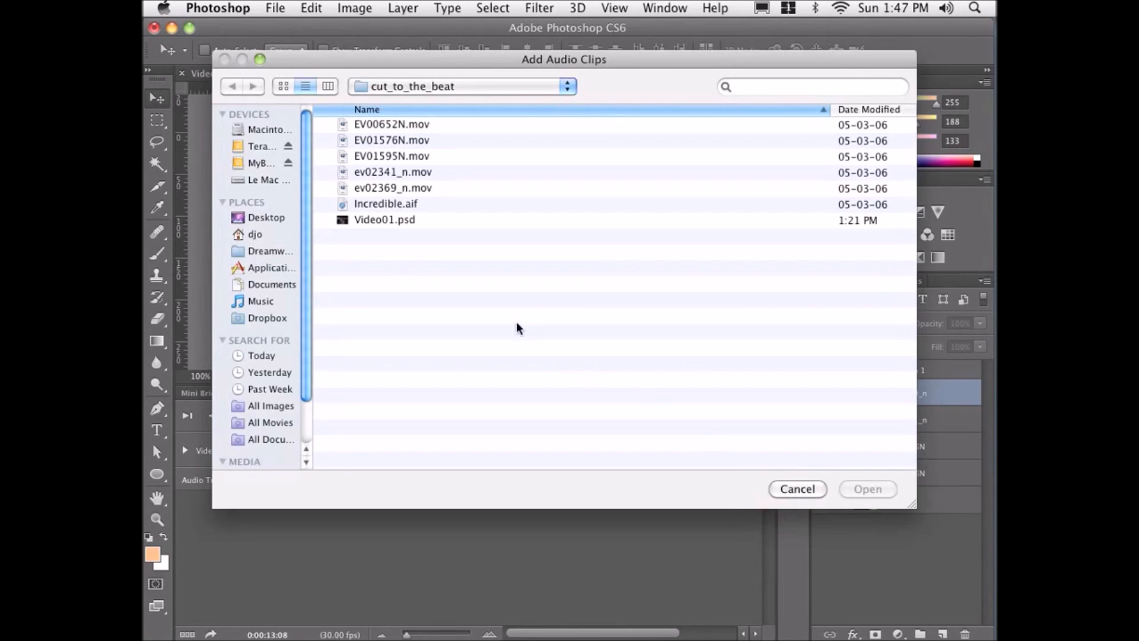
left_click(389, 204)
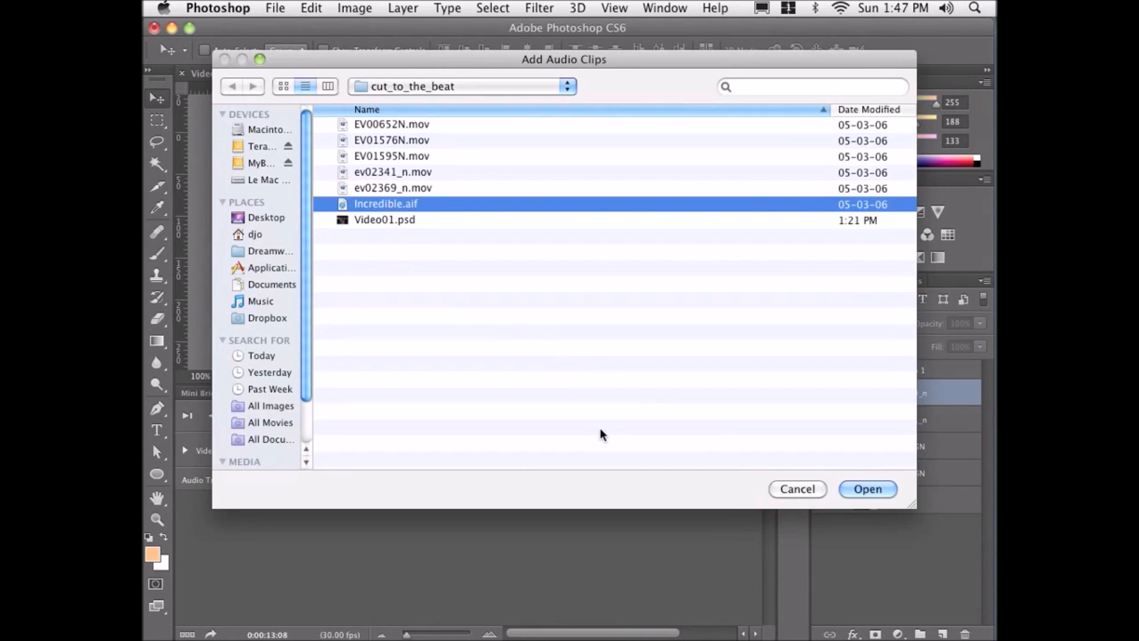
left_click(855, 488)
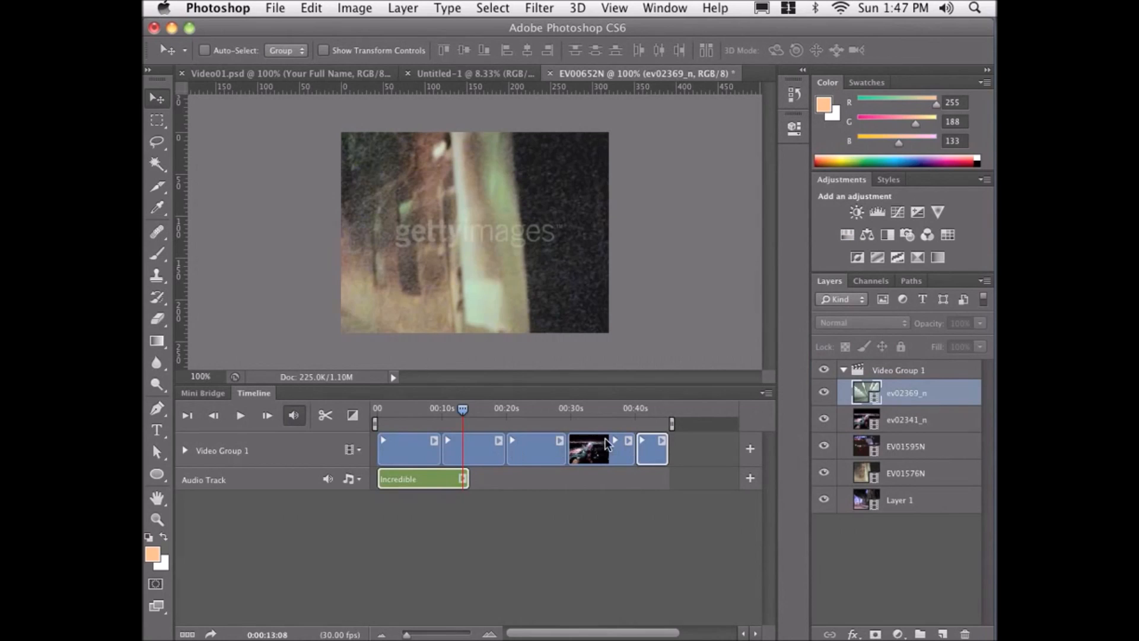
Play back the sequence from the start and from several points along the timeline.
left_click_drag(392, 412, 367, 419)
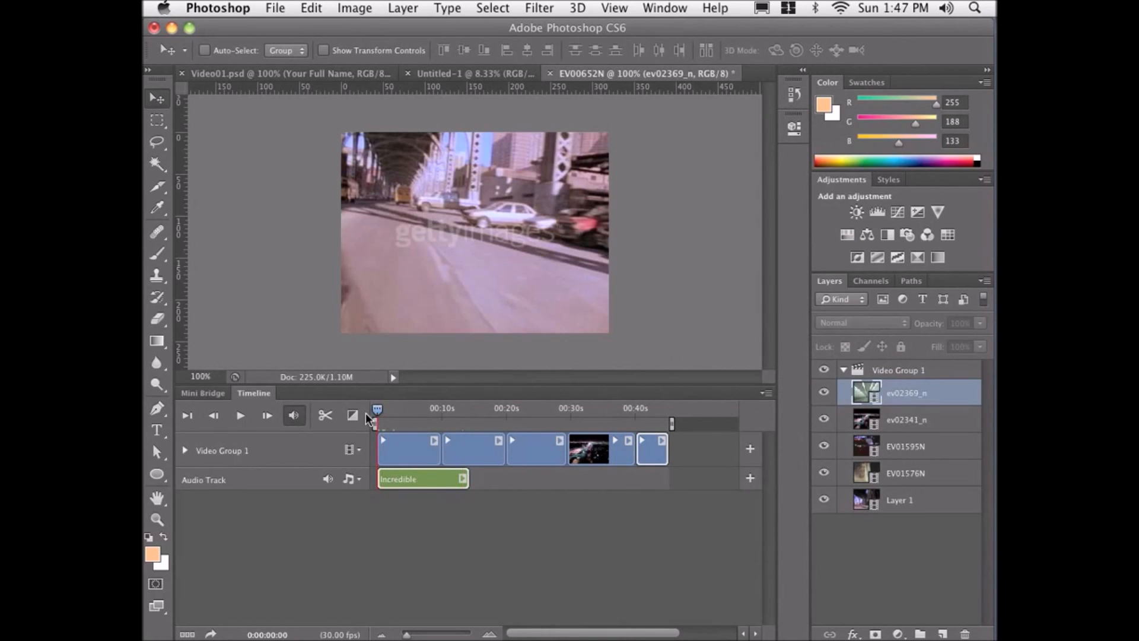
left_click(241, 417)
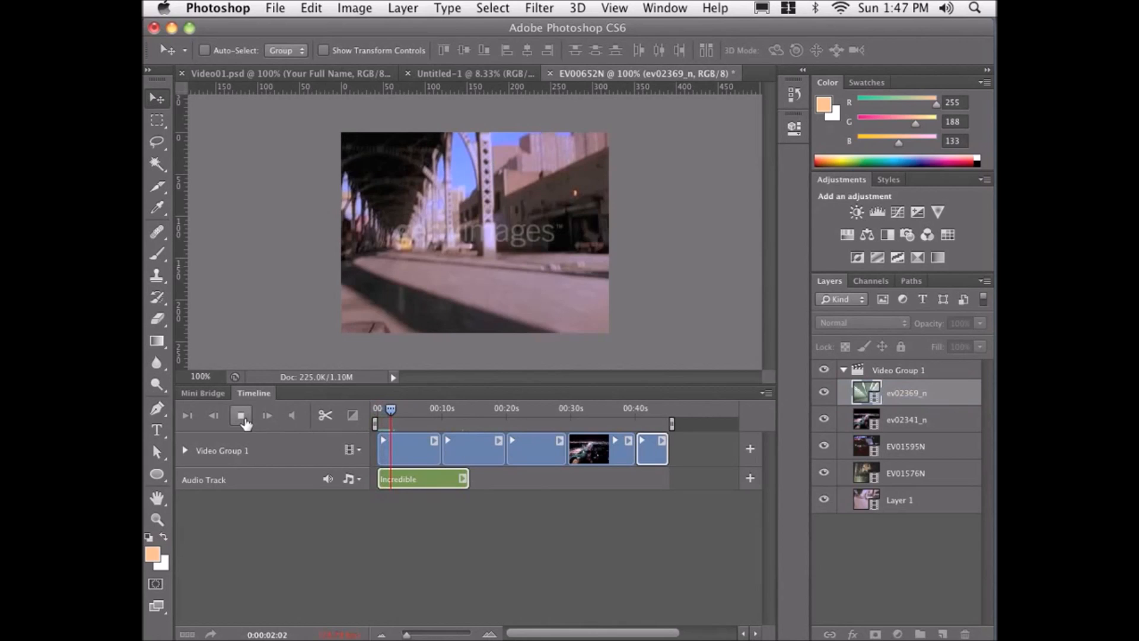
left_click(242, 417)
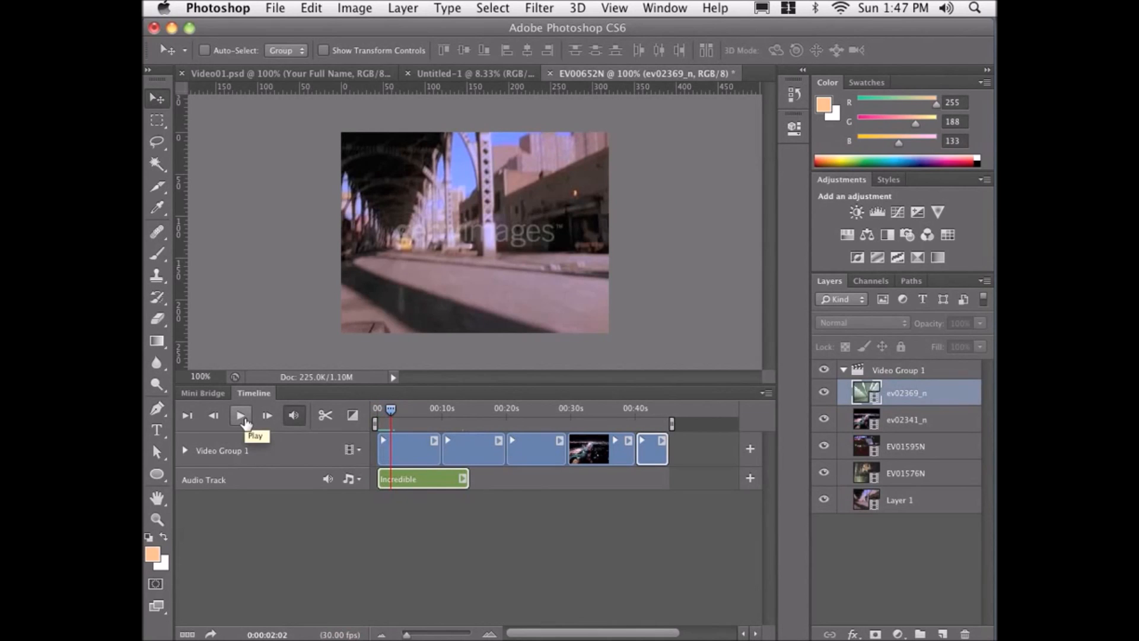
left_click(479, 409)
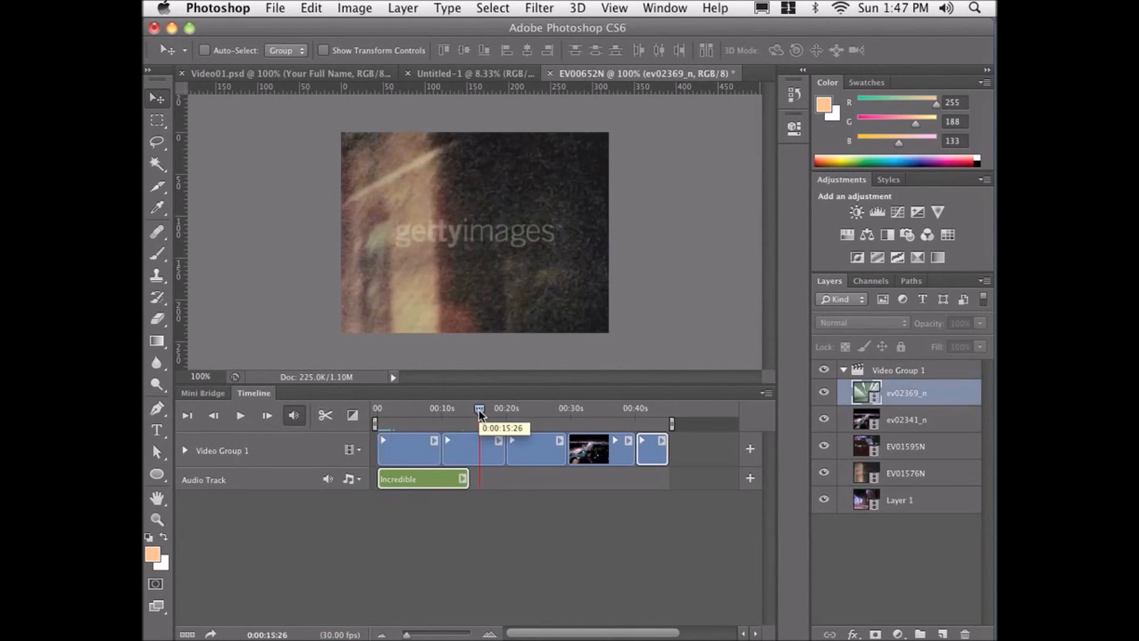
left_click(239, 417)
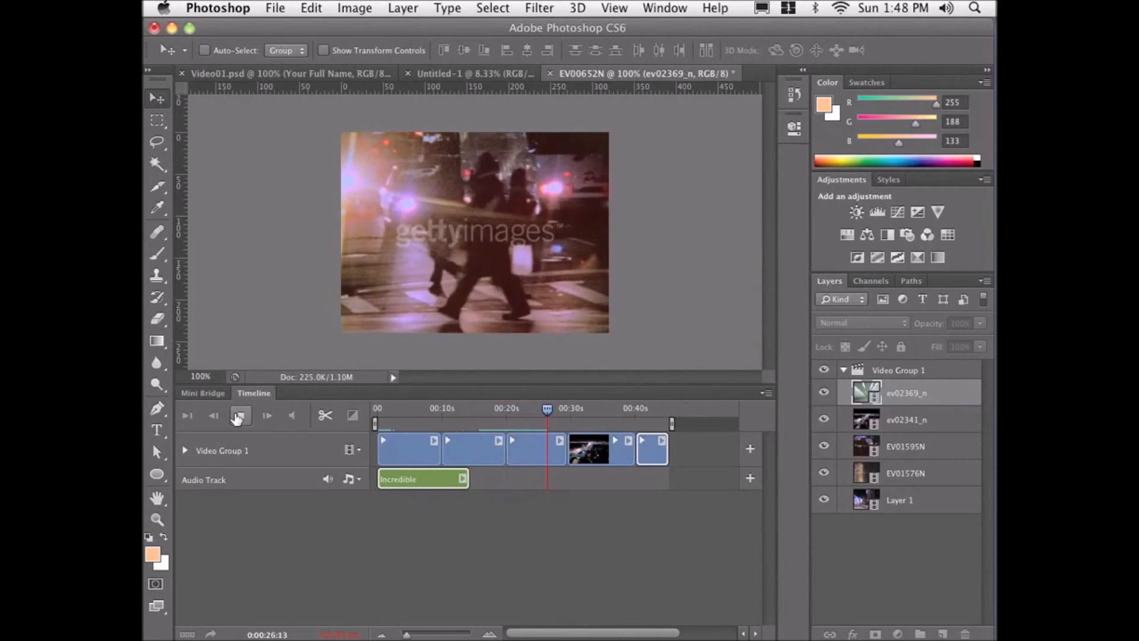
left_click(481, 407)
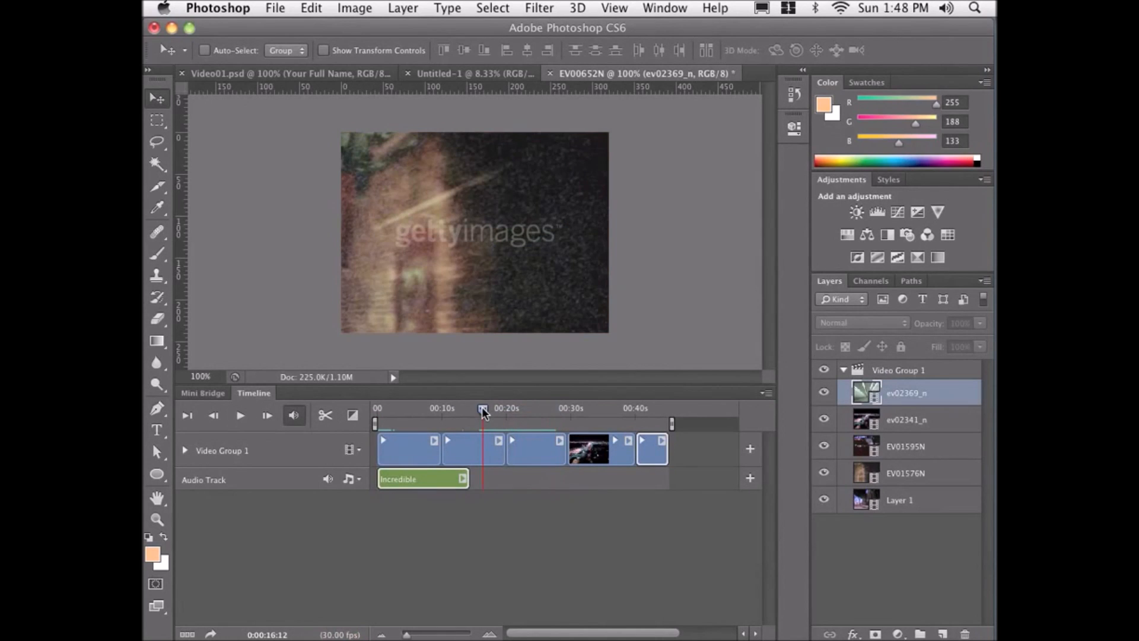
left_click(241, 416)
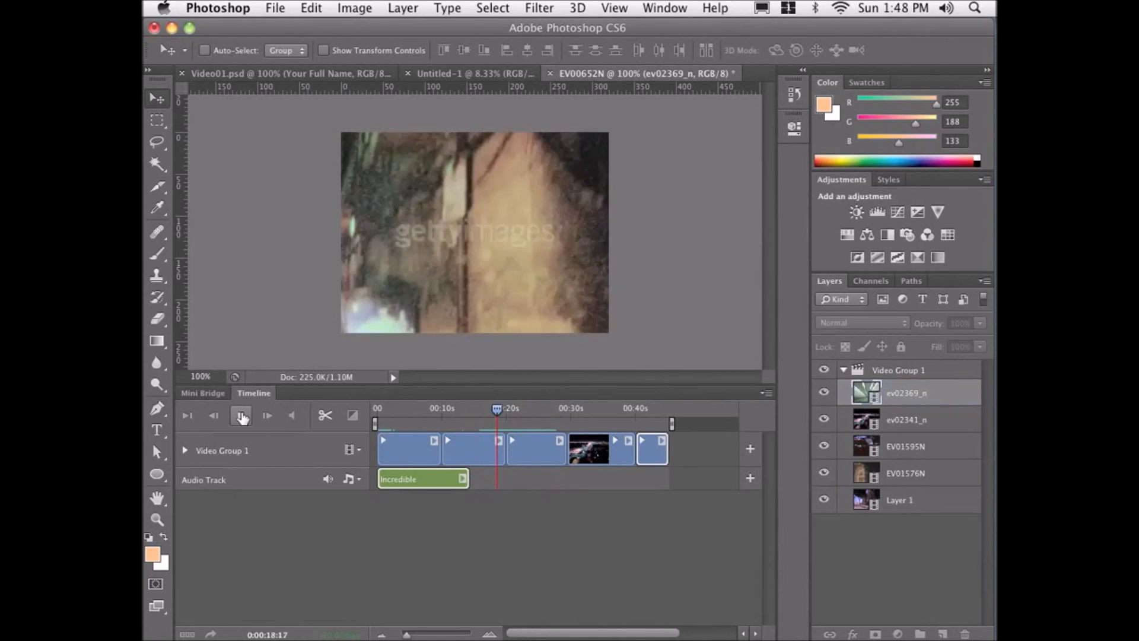
left_click(240, 416)
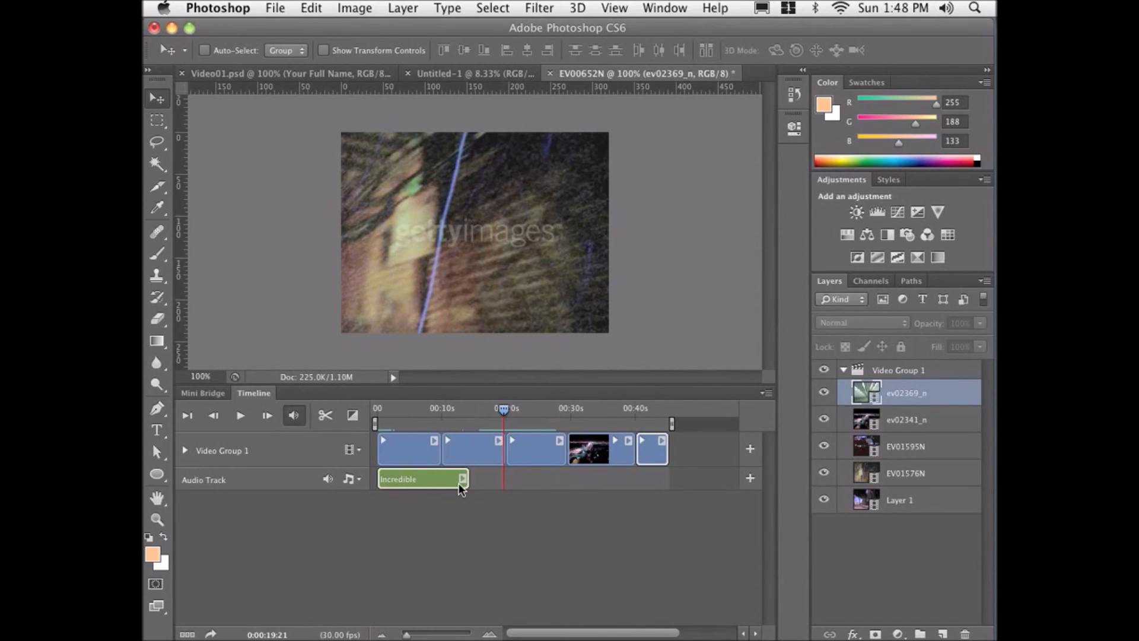
Trim the ends of the first video clips so the sequence shortens to about the Incredible audio clip's length.
left_click(407, 407)
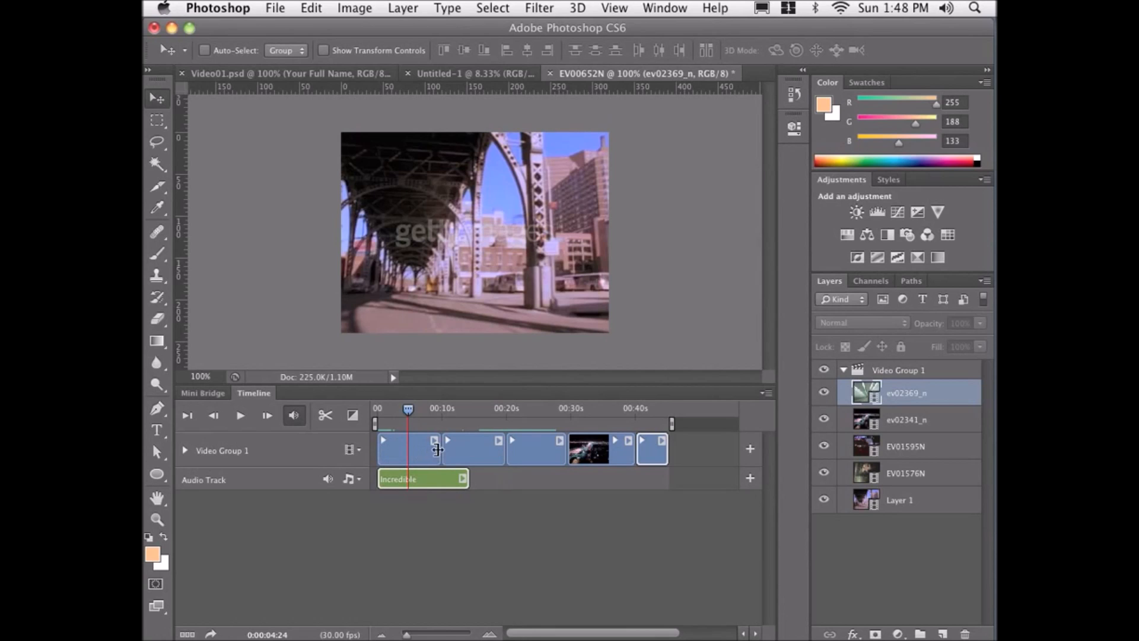
mouse_move(438, 449)
left_mouse_down()
mouse_move(394, 455)
mouse_move(431, 458)
left_mouse_up()
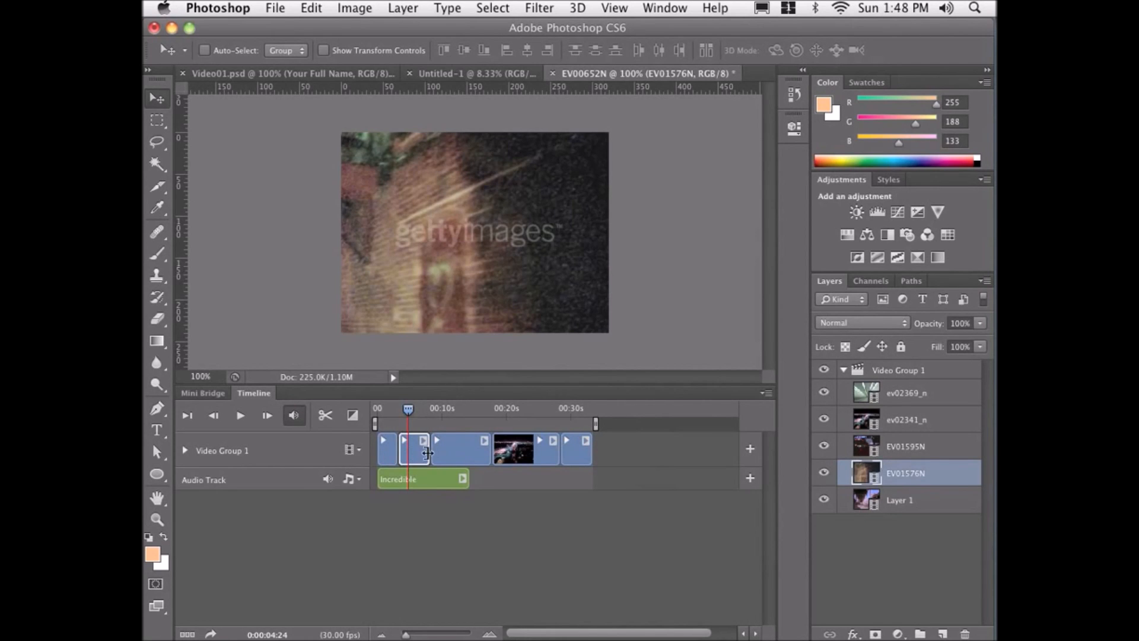
mouse_move(427, 454)
left_mouse_down()
mouse_move(415, 455)
mouse_move(446, 457)
mouse_move(435, 457)
left_mouse_up()
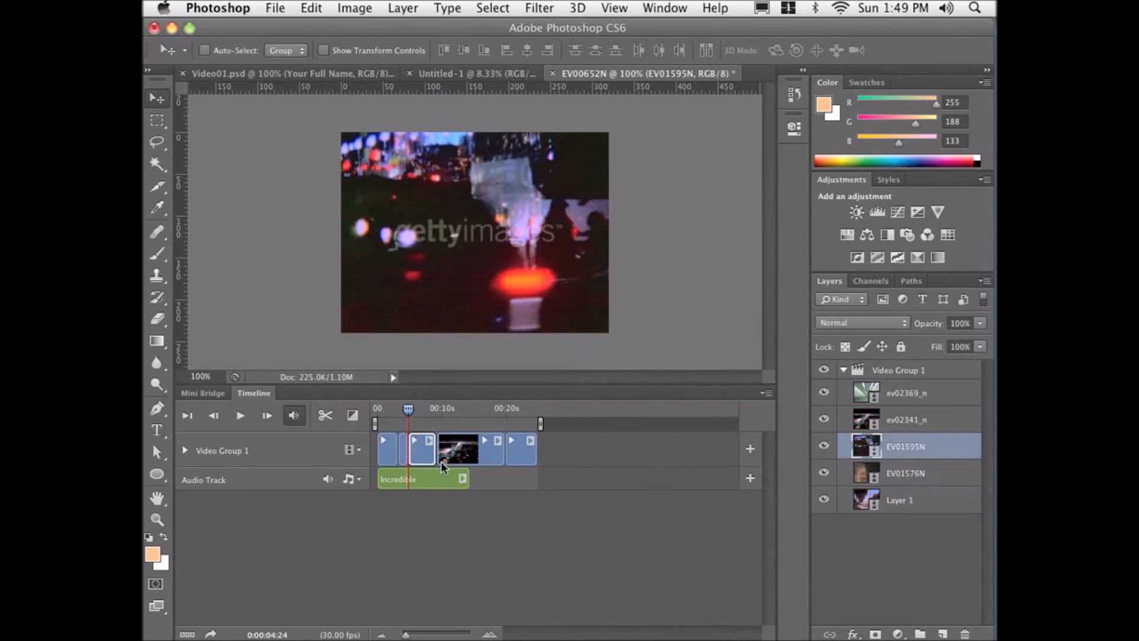
mouse_move(440, 458)
left_mouse_down()
mouse_move(482, 457)
mouse_move(468, 454)
left_mouse_up()
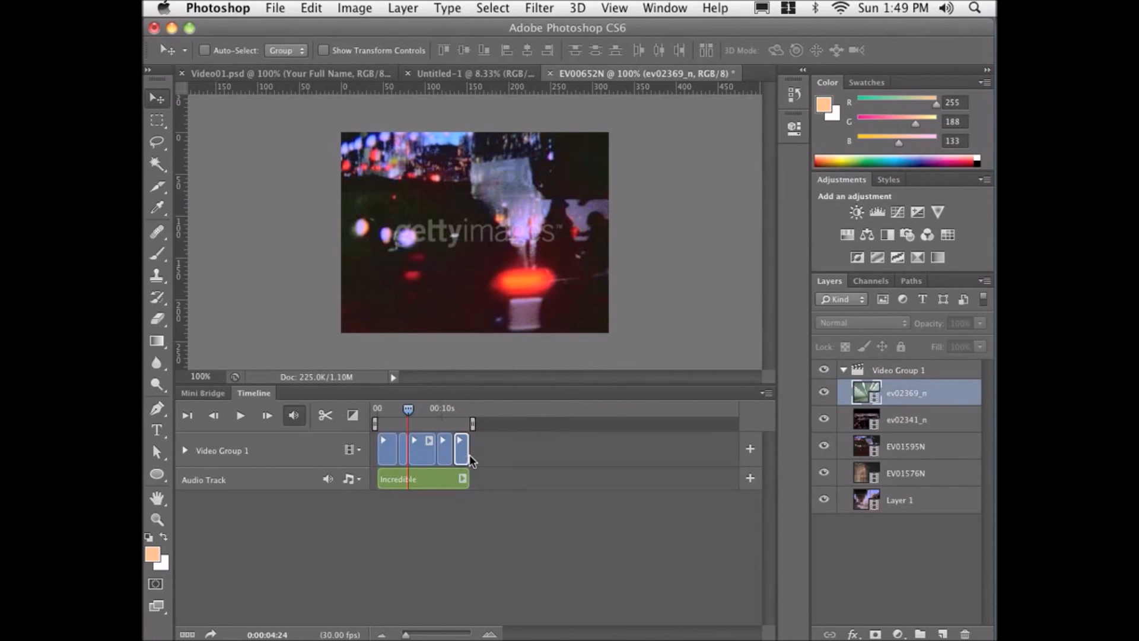
Play the sequence from the first frame and inspect a clip's duration and speed settings.
left_click(189, 416)
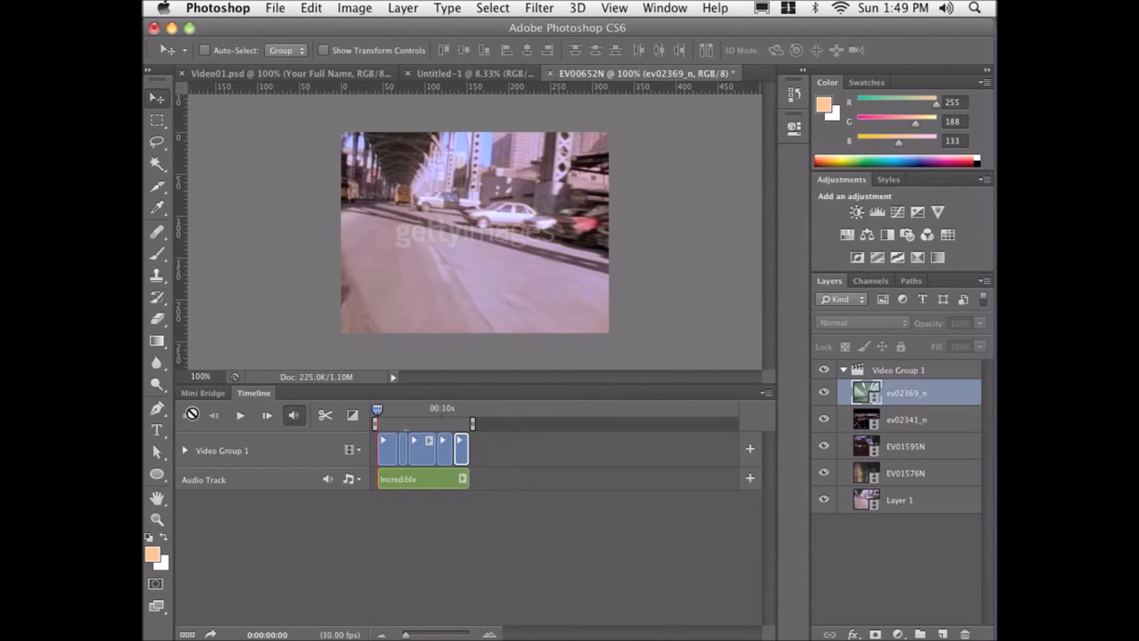
left_click(241, 415)
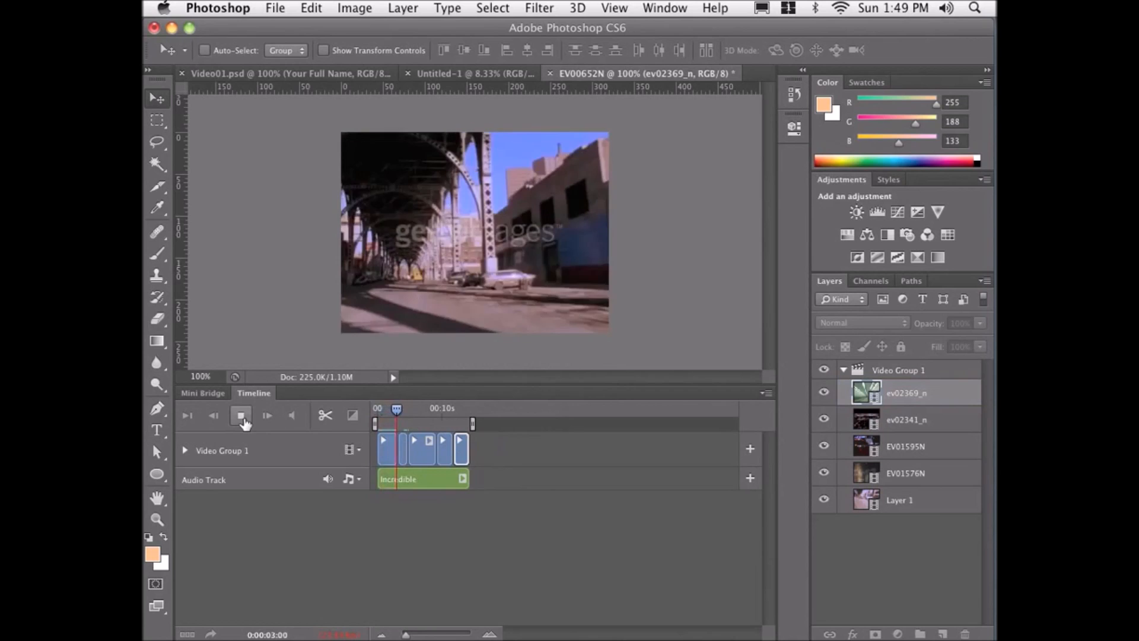
left_click(241, 416)
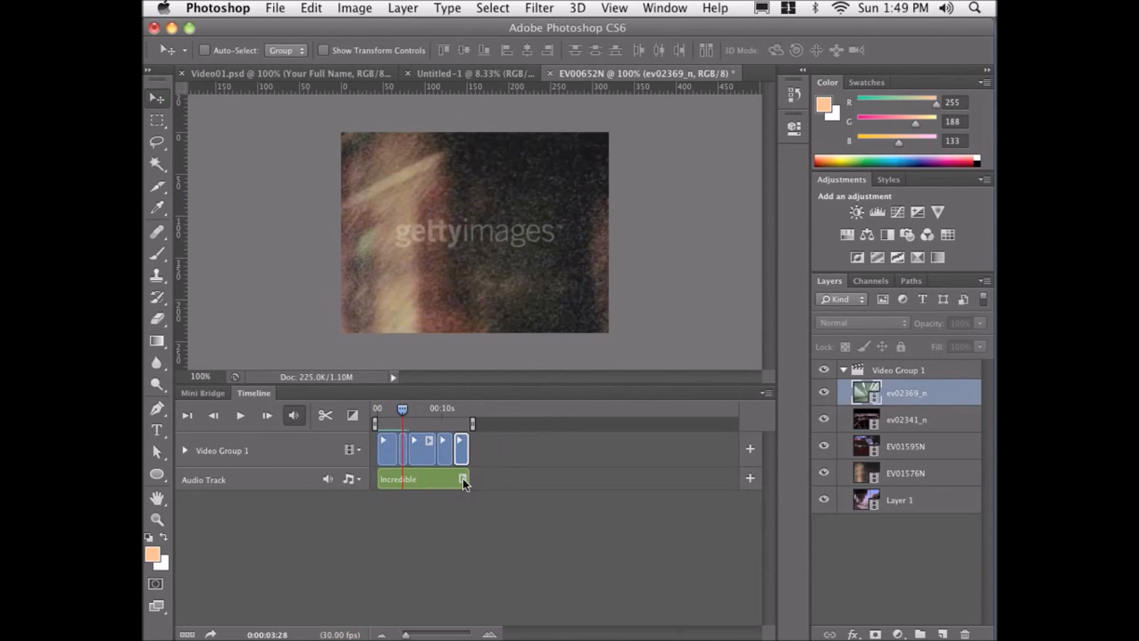
left_click(429, 440)
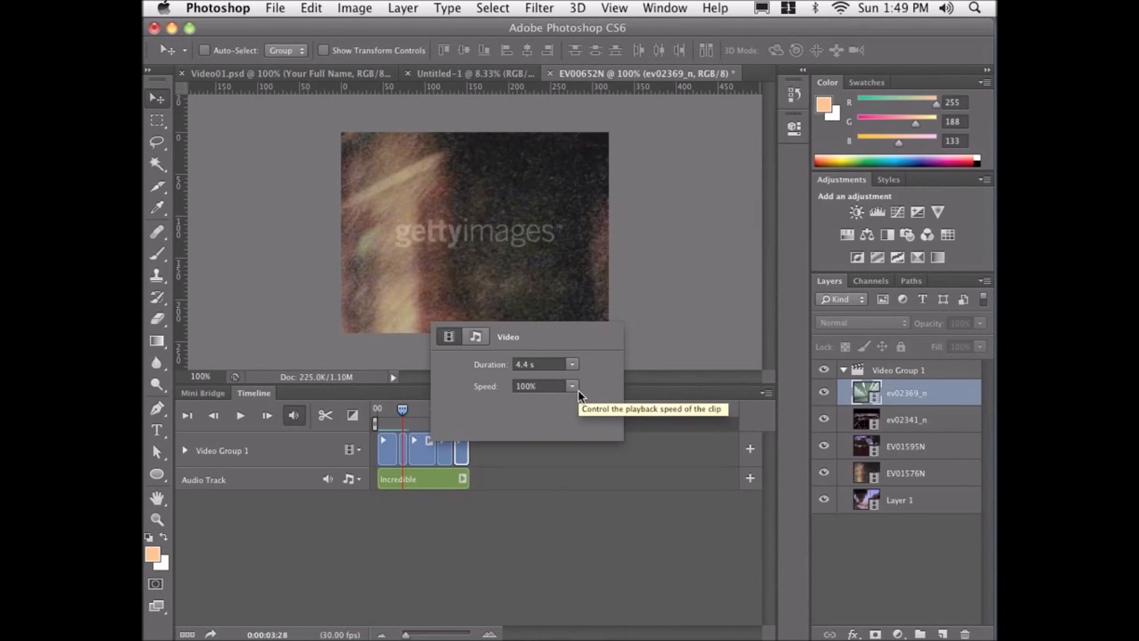
left_click(495, 459)
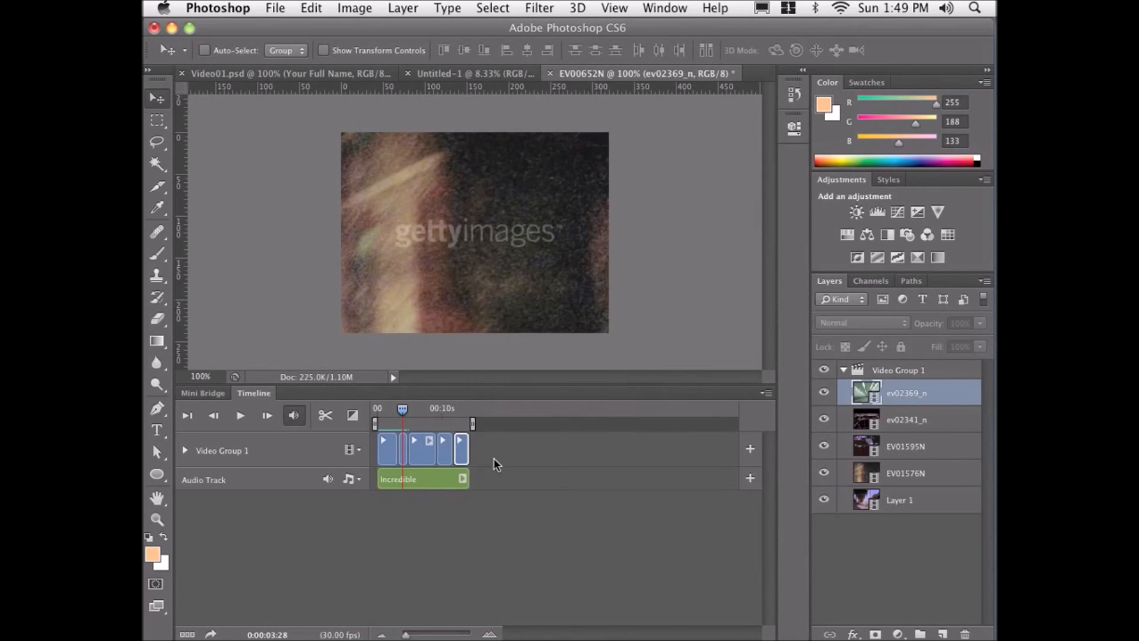
Set the Incredible audio clip's volume to 30%.
left_click(461, 479)
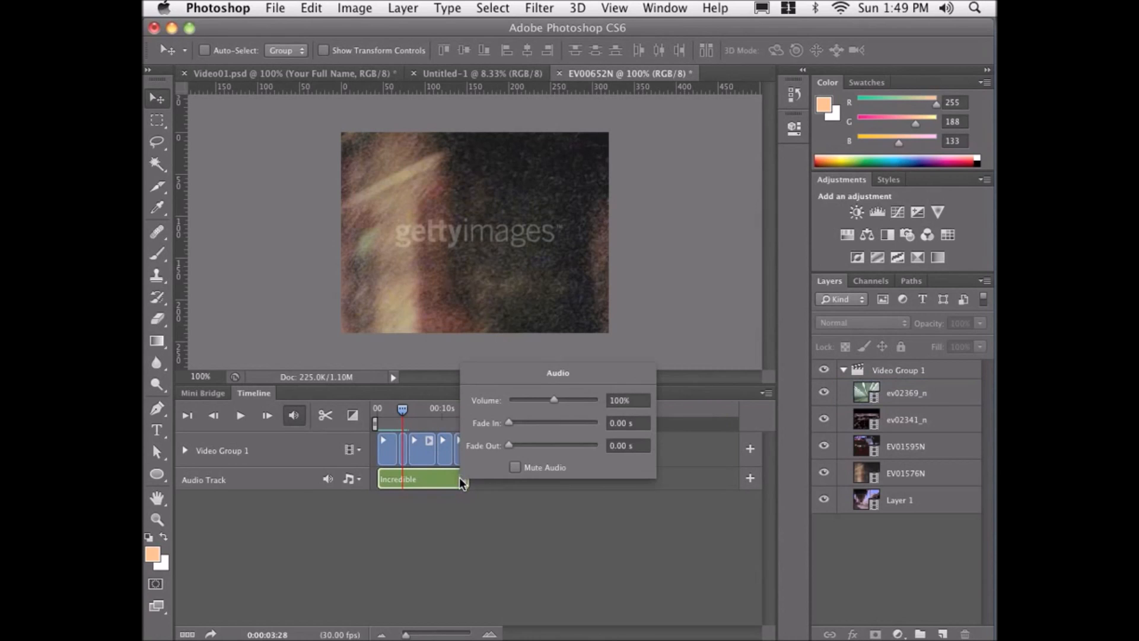
left_click_drag(550, 397, 525, 403)
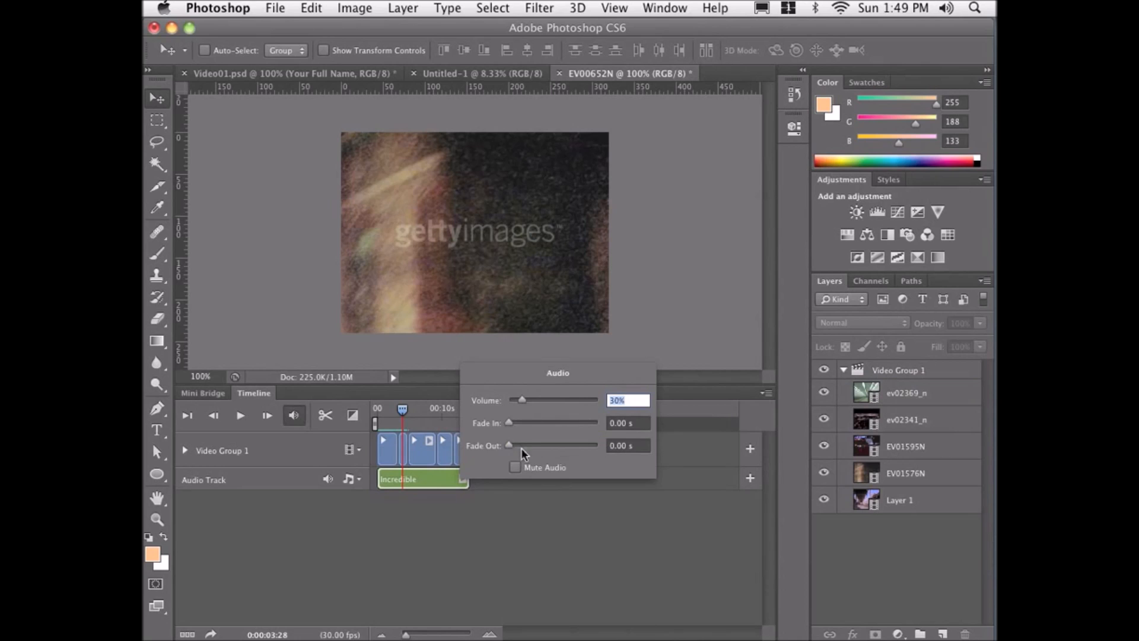
left_click(497, 487)
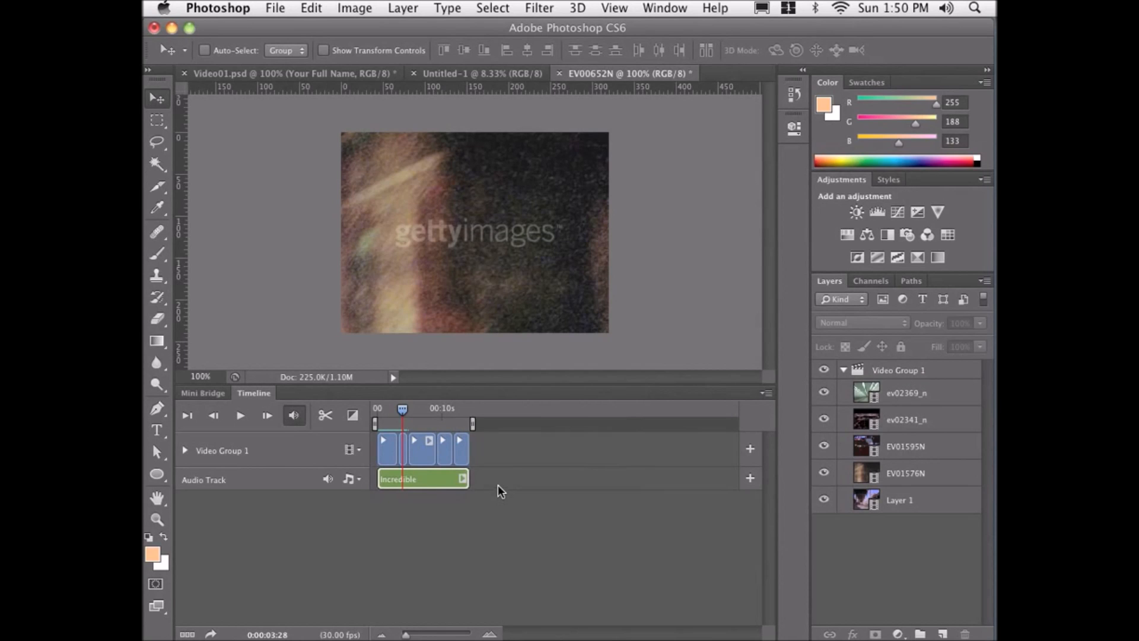
Play the sequence from the first frame to preview the audio level.
left_click(186, 417)
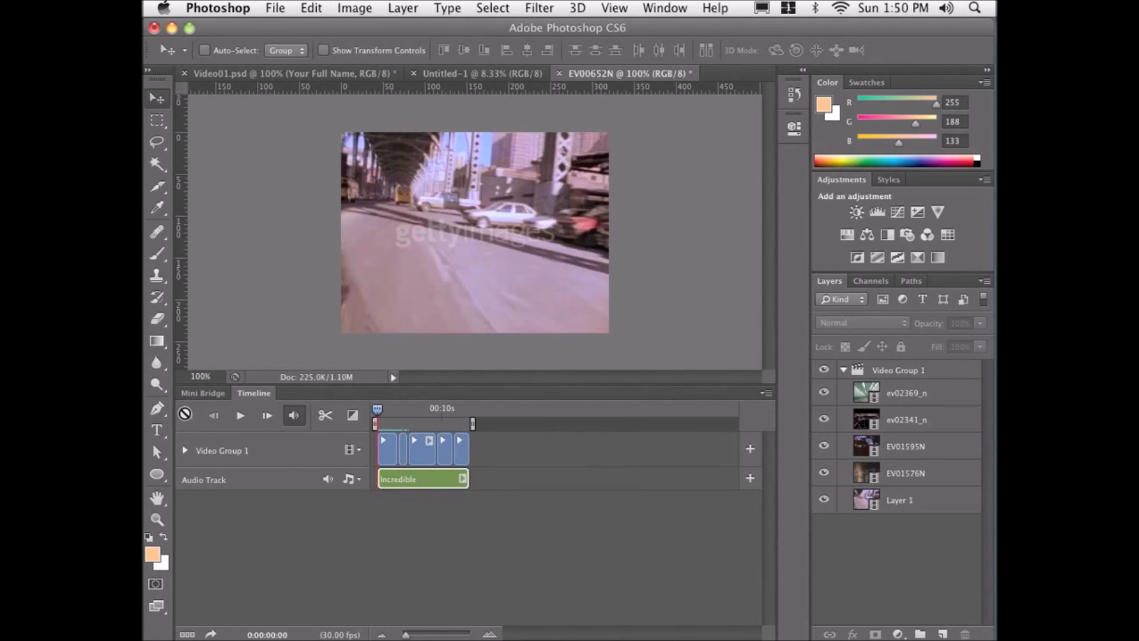
left_click(241, 418)
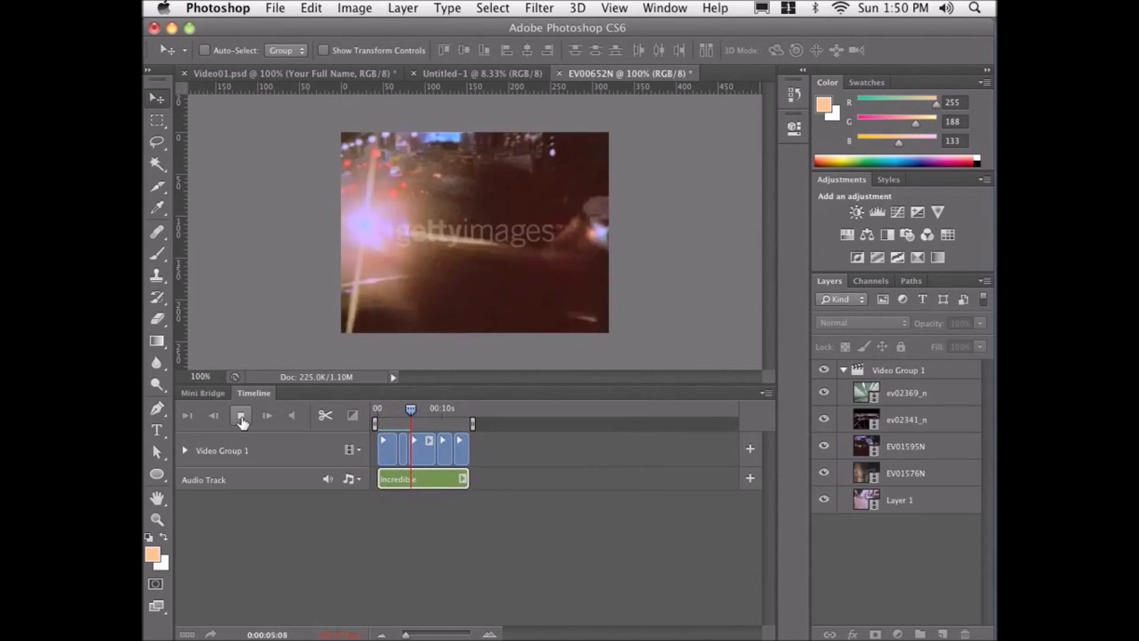
left_click(241, 421)
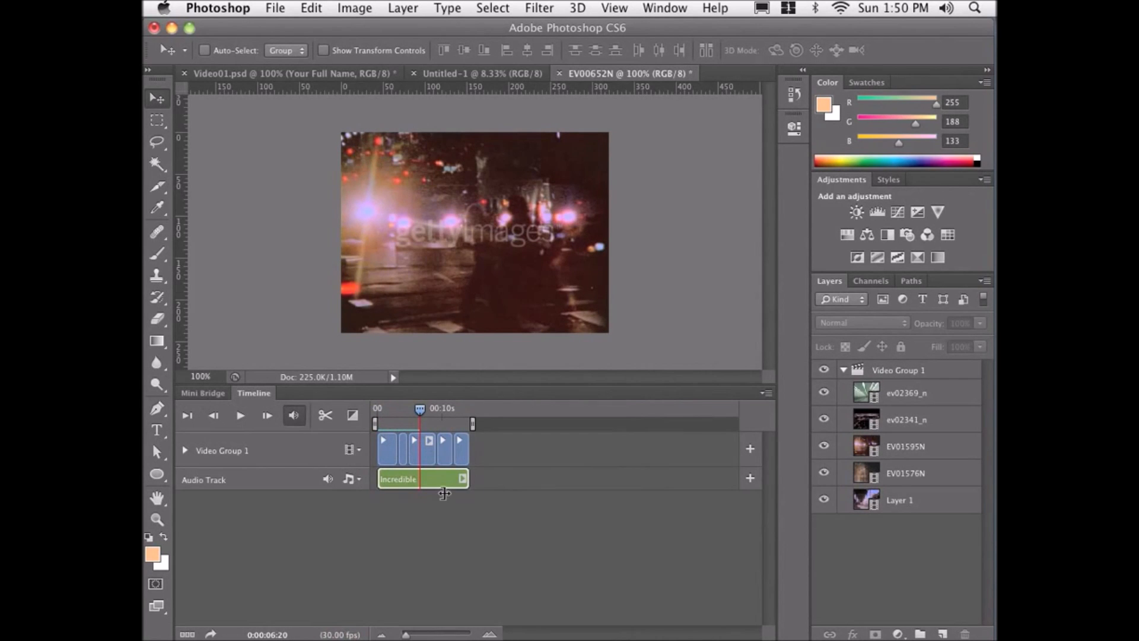
Rearrange Video Group 1 by moving the ev02341_n and ev02369_n clips earlier in the sequence.
left_click_drag(407, 634, 413, 634)
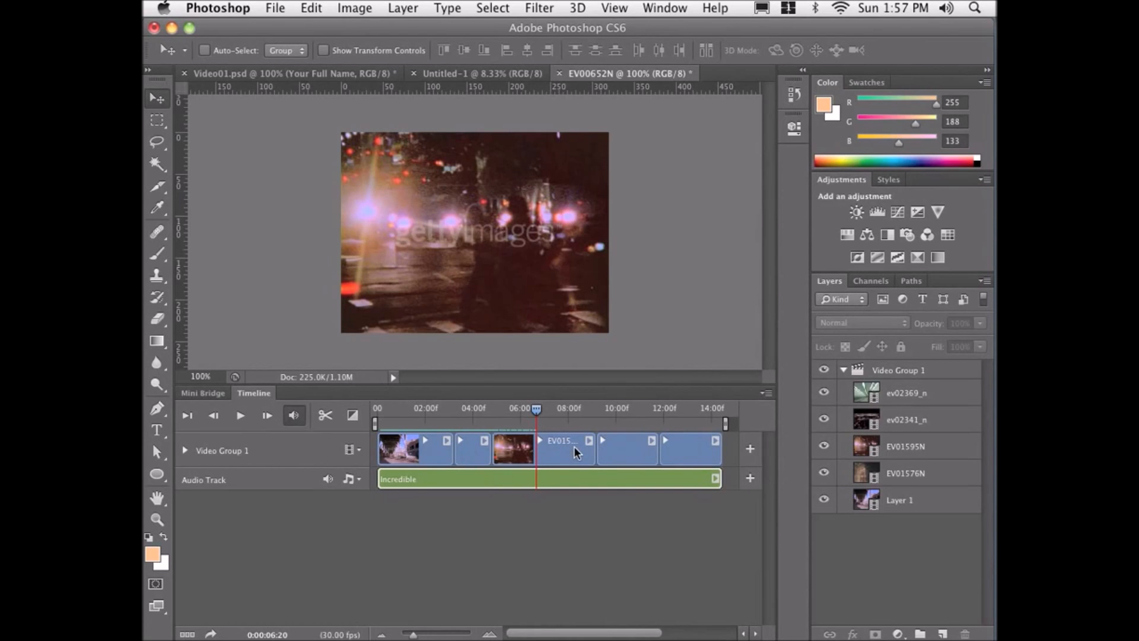
left_click(638, 447)
left_click_drag(636, 449, 527, 455)
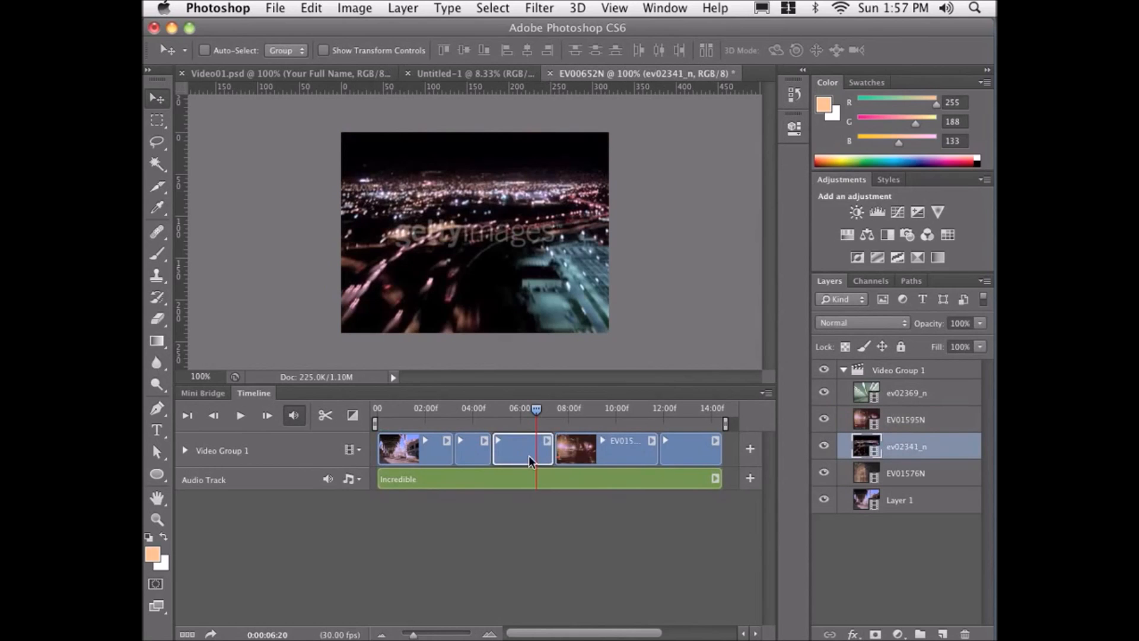
mouse_move(512, 455)
left_mouse_down()
mouse_move(466, 465)
mouse_move(415, 455)
mouse_move(528, 455)
left_mouse_up()
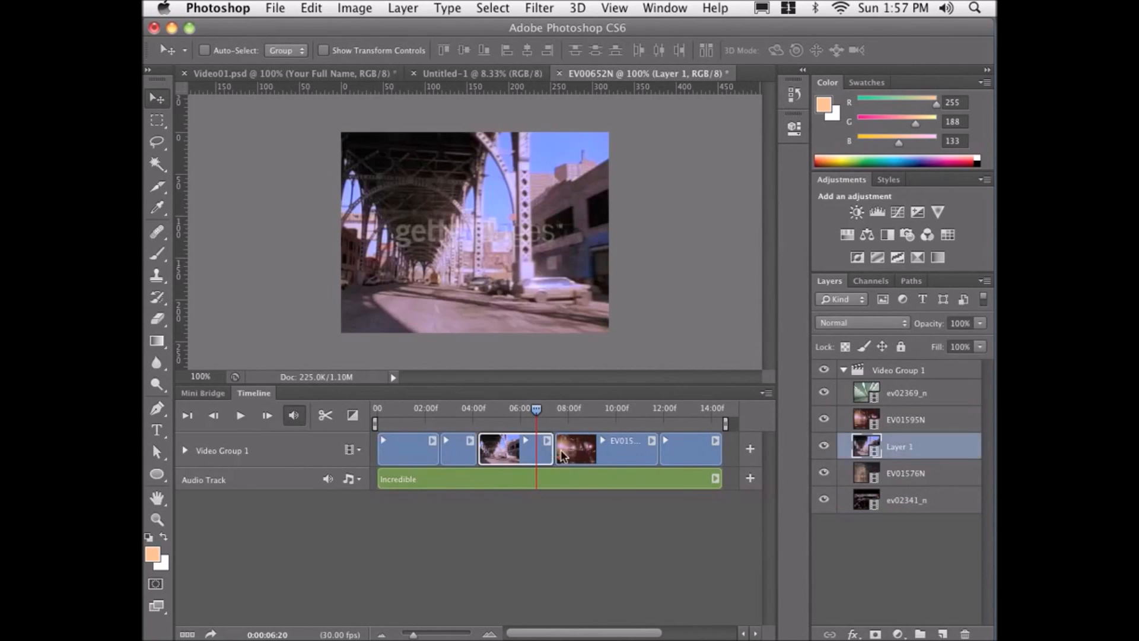
left_click_drag(693, 454, 520, 454)
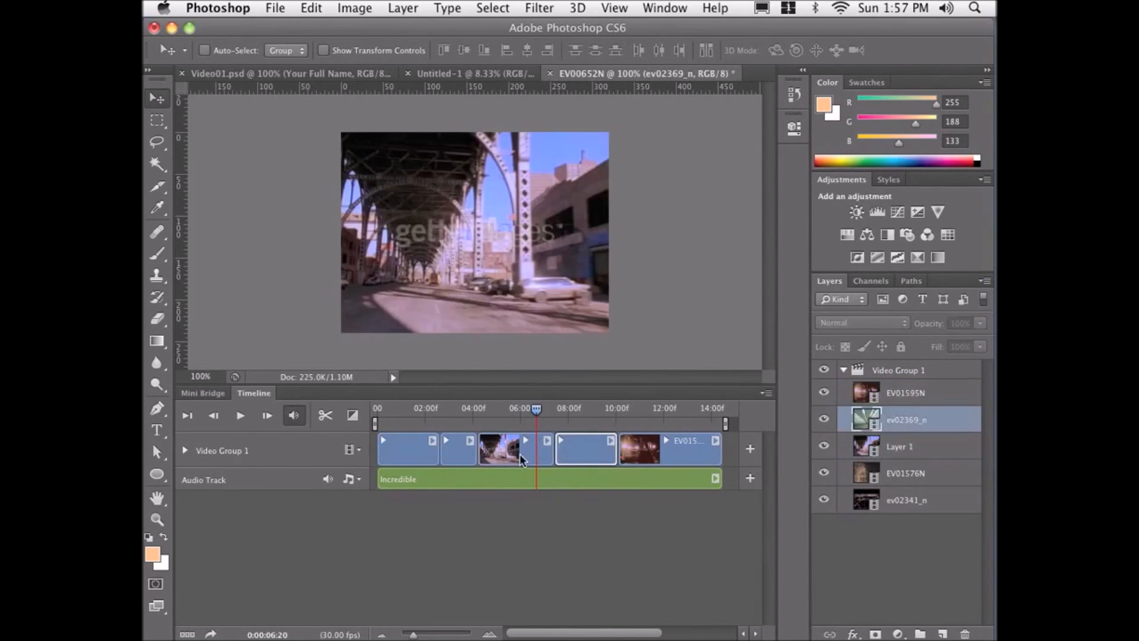
left_click(465, 451)
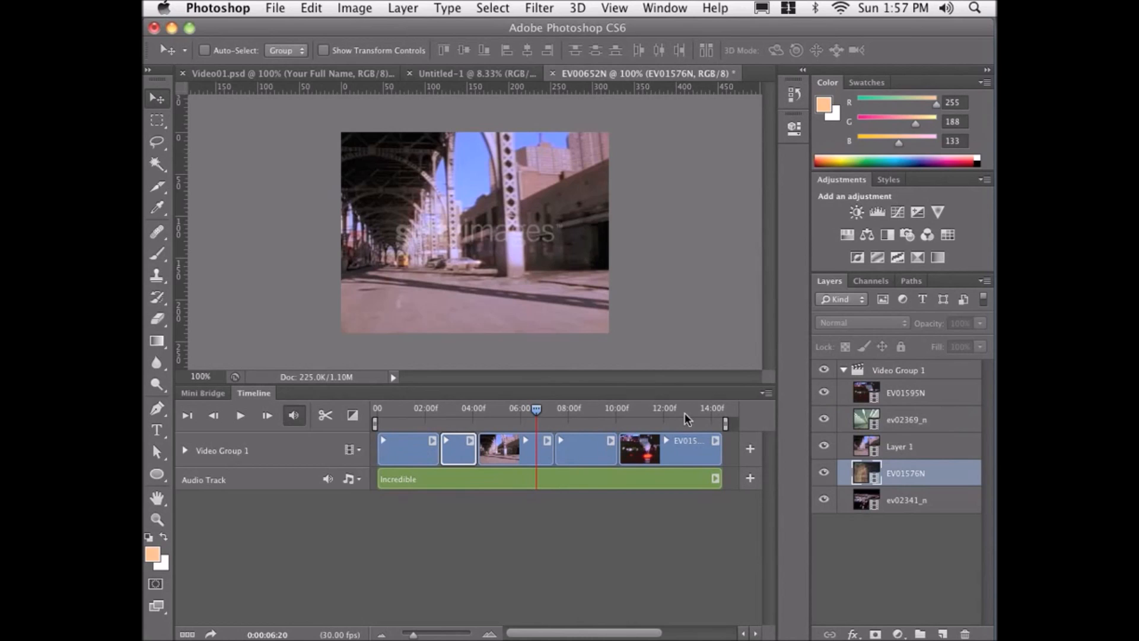
Move the EV01595N clip out of Video Group 1 onto its own track and slide it to start around 11 seconds.
left_click(859, 394)
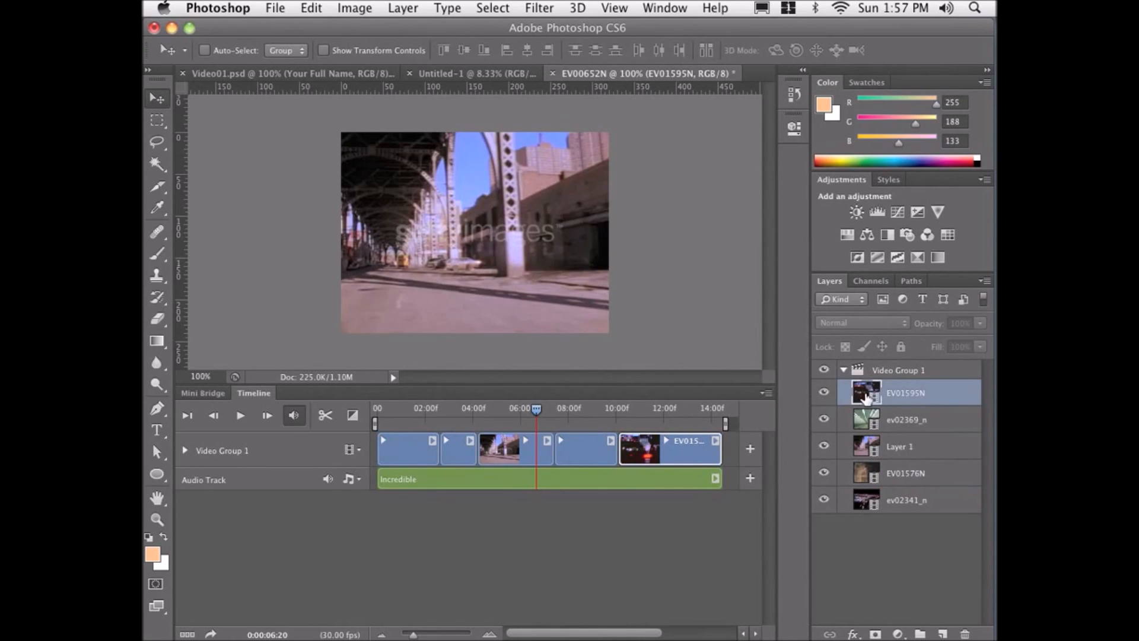
left_click_drag(867, 398, 866, 362)
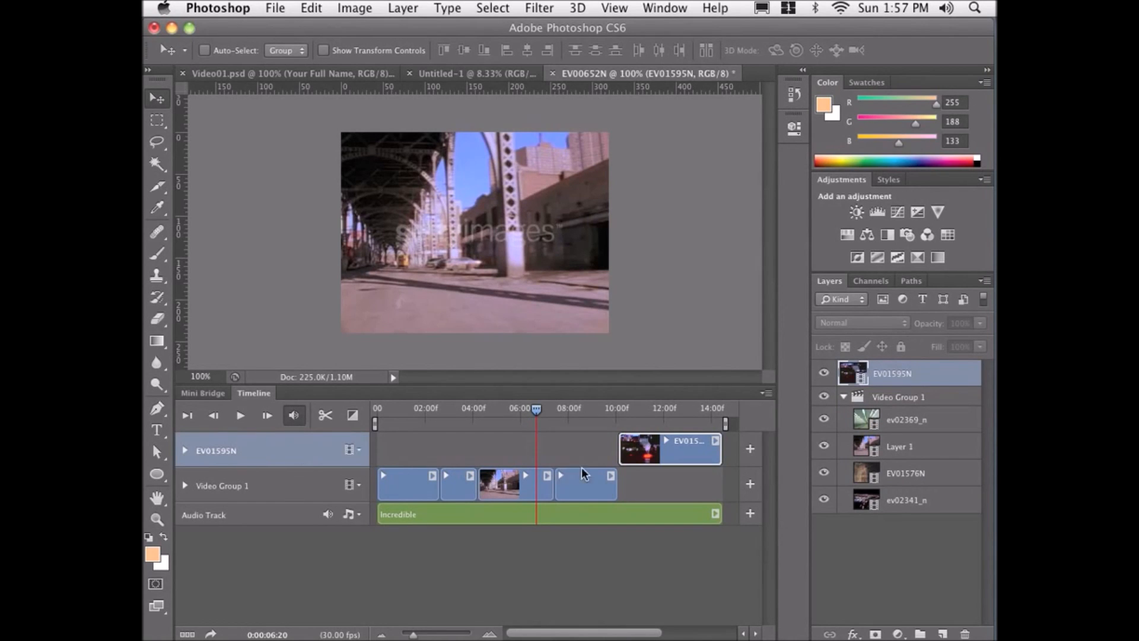
left_click_drag(617, 457, 675, 452)
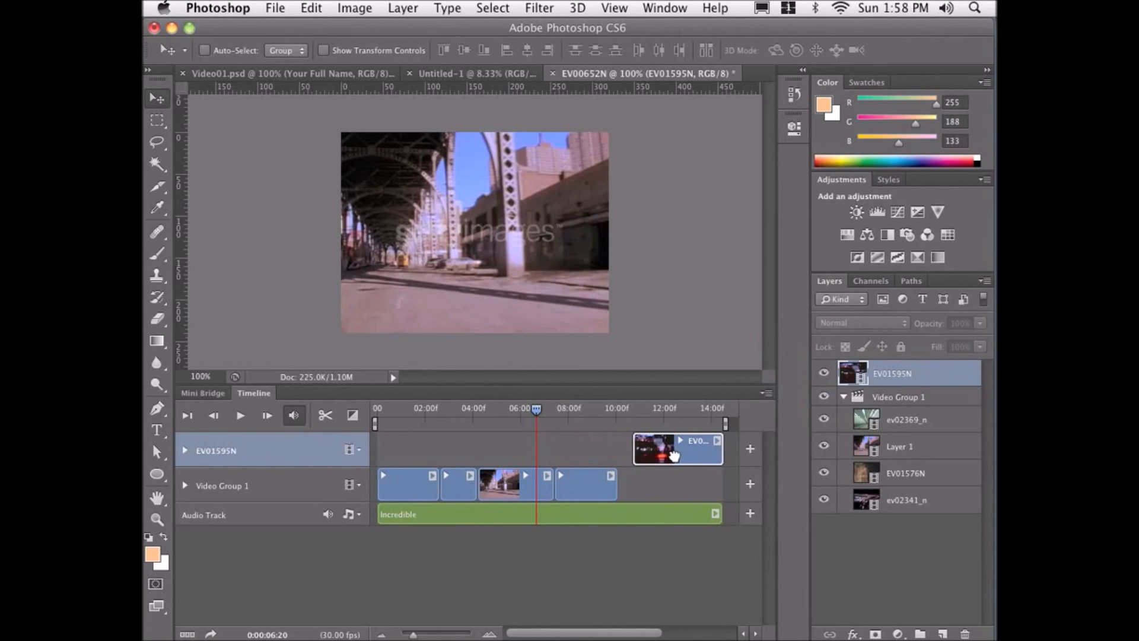
Lengthen the ev02369_n clip's end to overlap EV01595N and preview the sequence around the 10-second mark.
left_click_drag(616, 493, 641, 492)
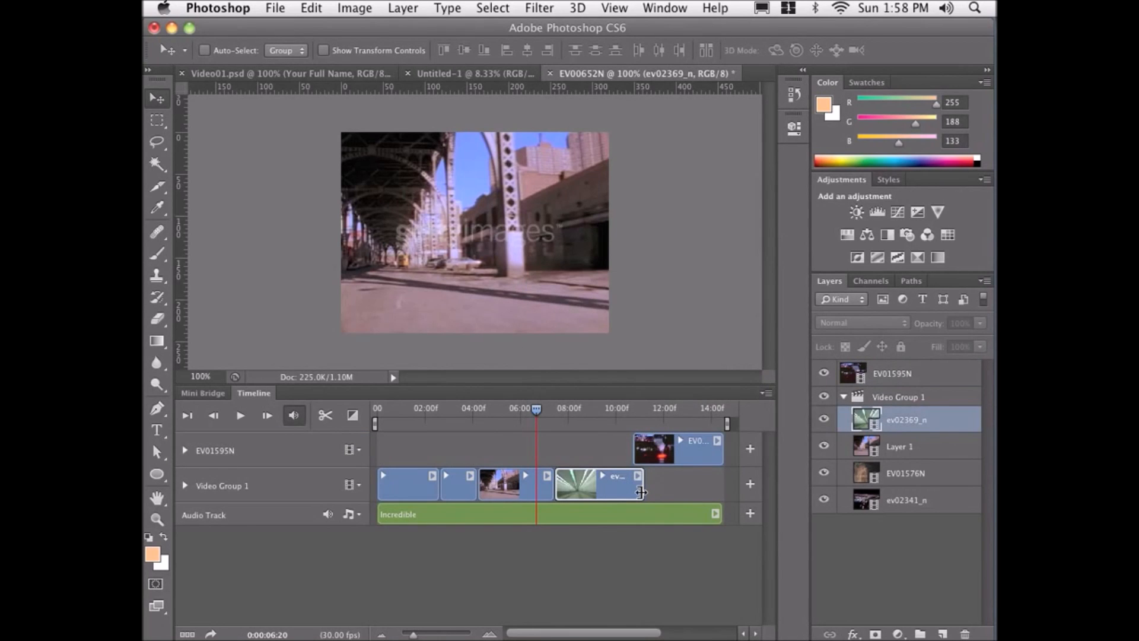
left_click(611, 421)
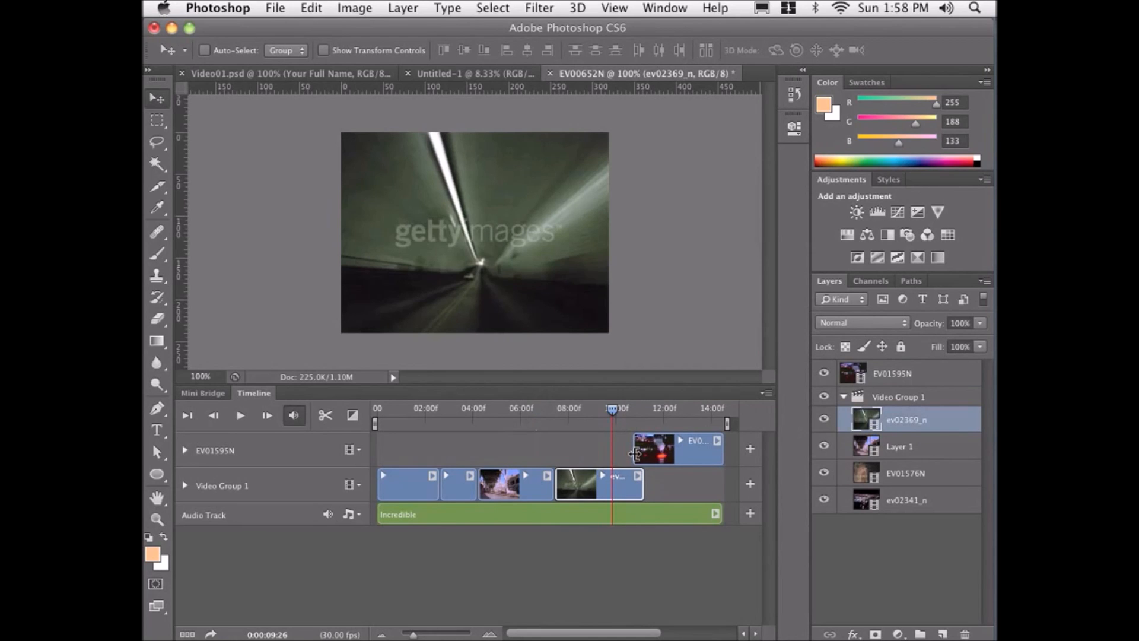
left_click(241, 415)
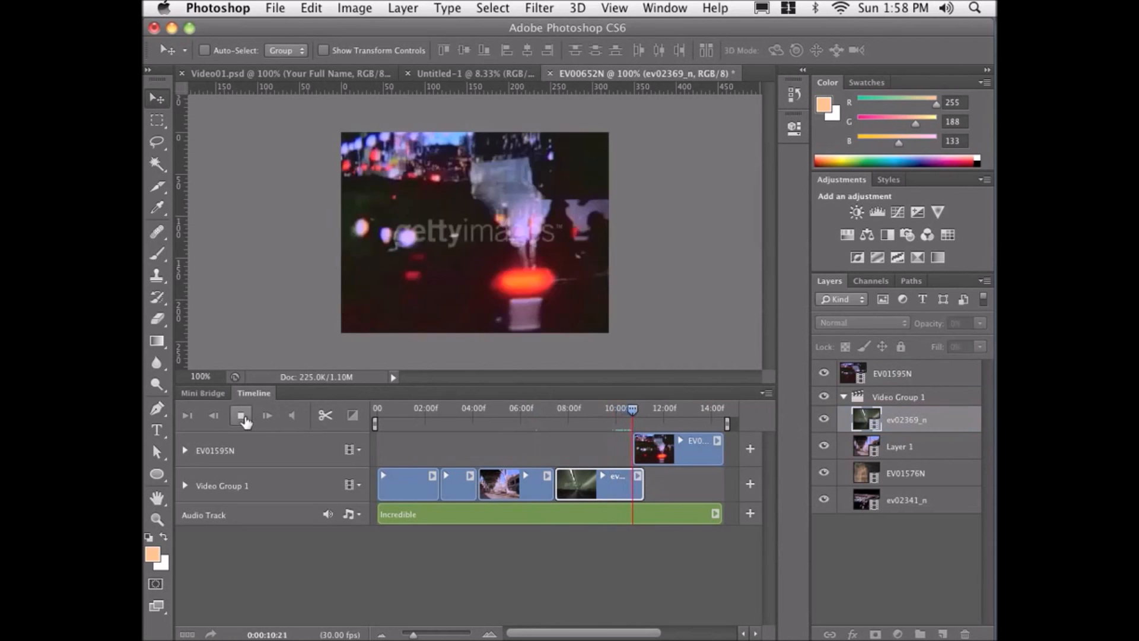
left_click(241, 416)
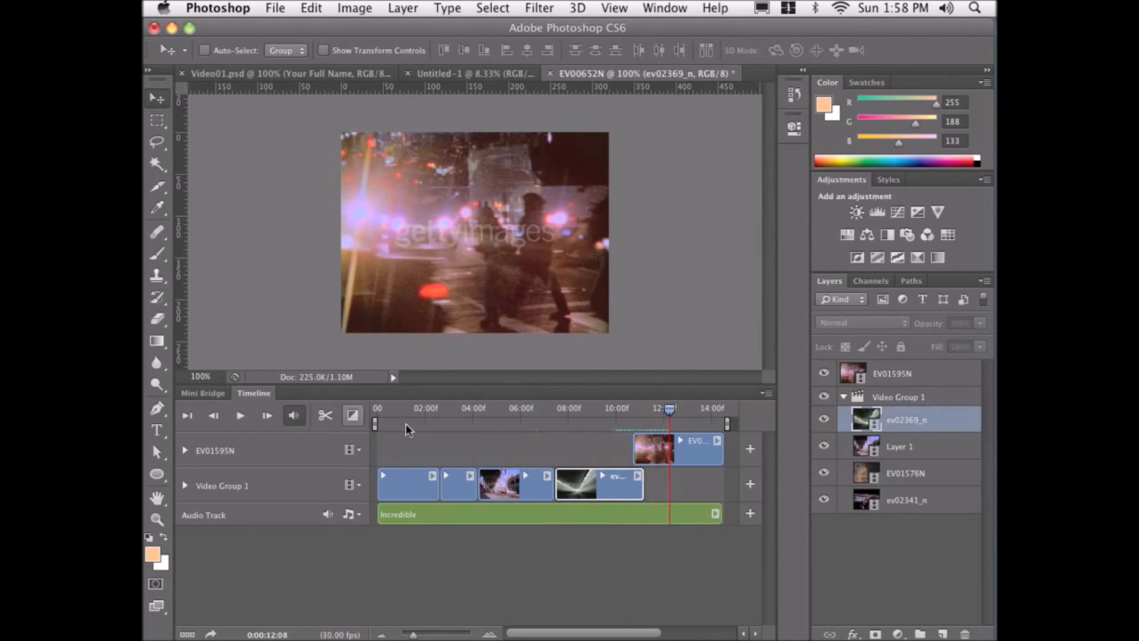
left_click(621, 408)
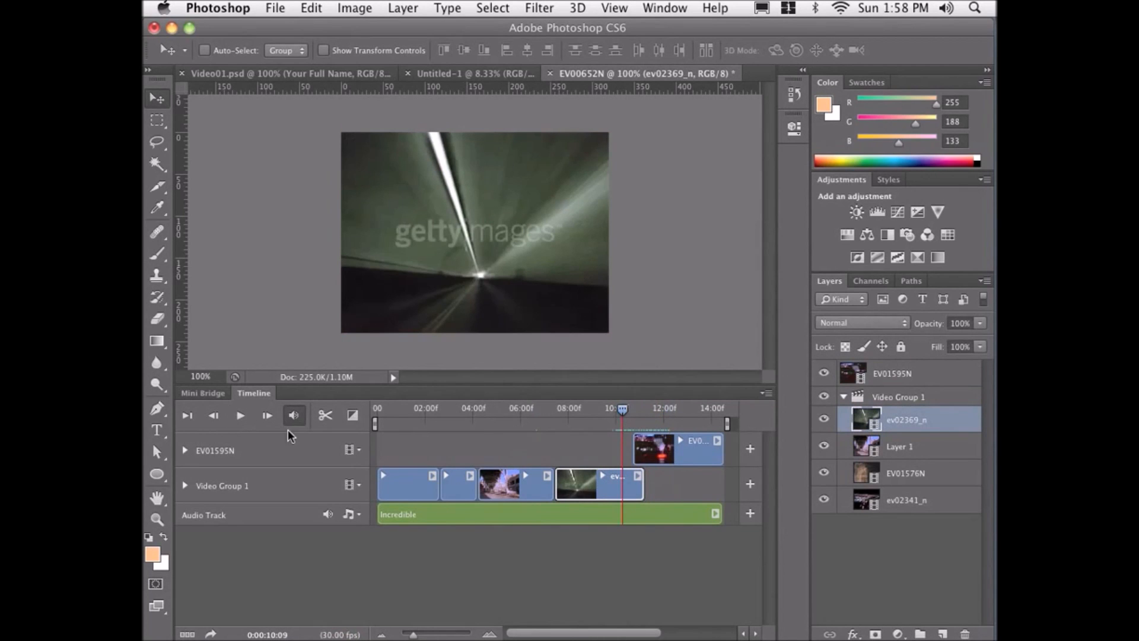
left_click(240, 416)
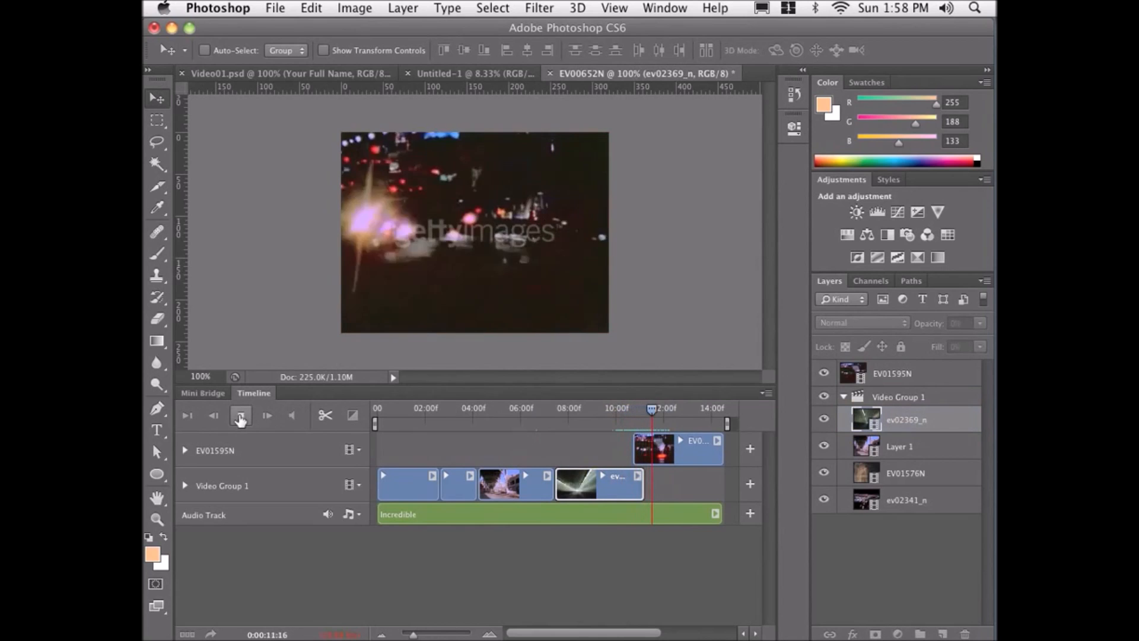
left_click(240, 416)
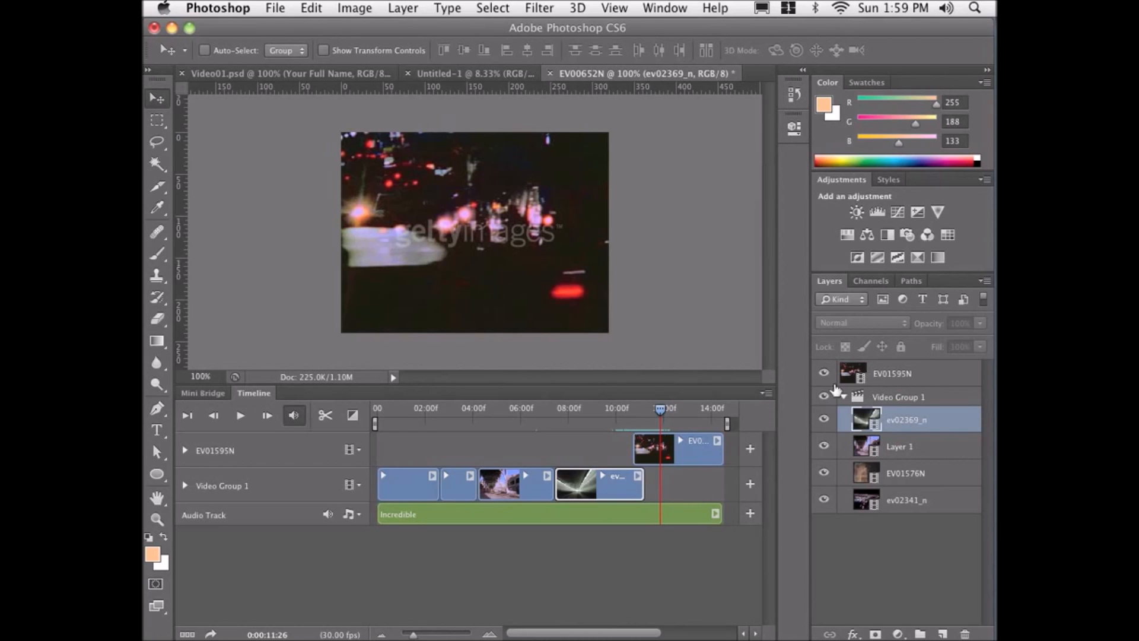
Apply a 1 s Fade transition to the start of the EV01595N clip.
left_click(349, 421)
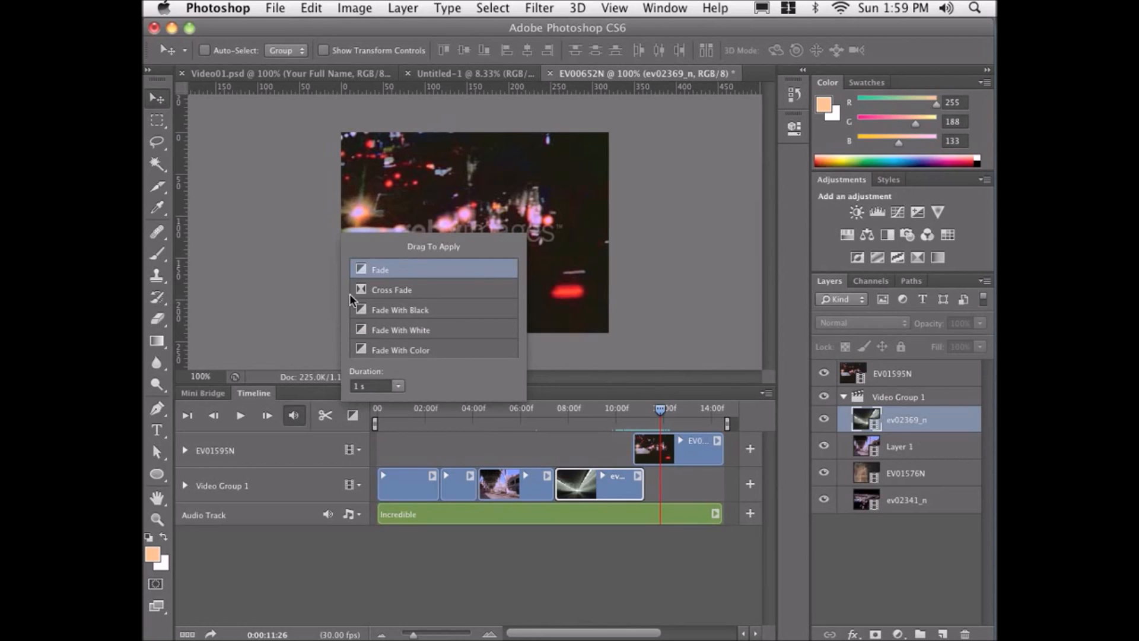
mouse_move(361, 276)
left_mouse_down()
mouse_move(457, 380)
mouse_move(636, 454)
left_mouse_up()
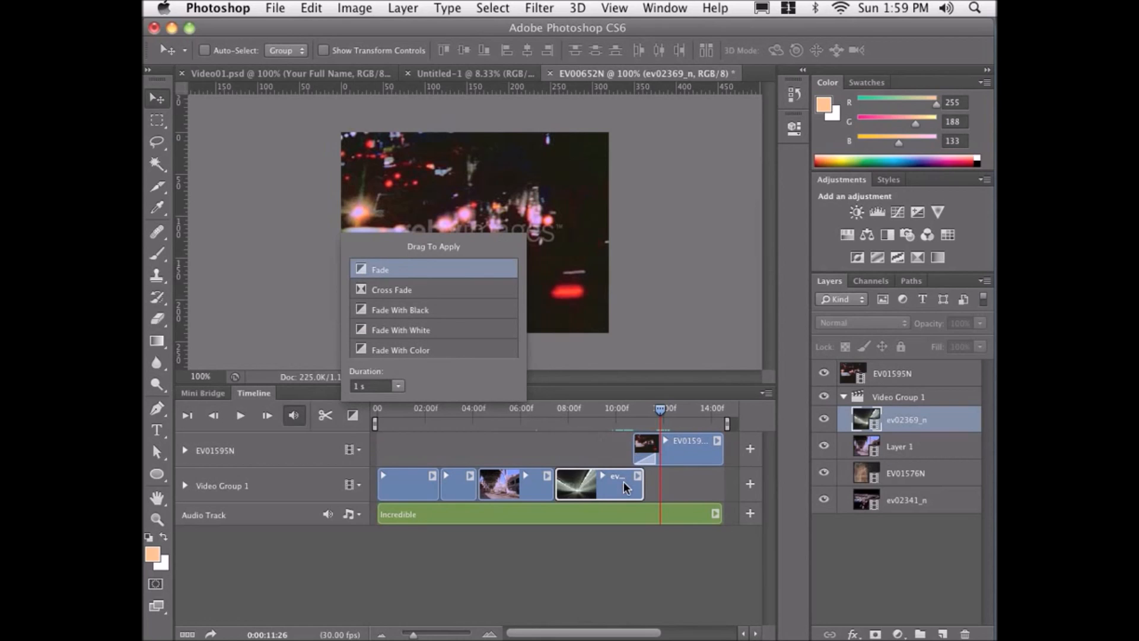
left_click(472, 448)
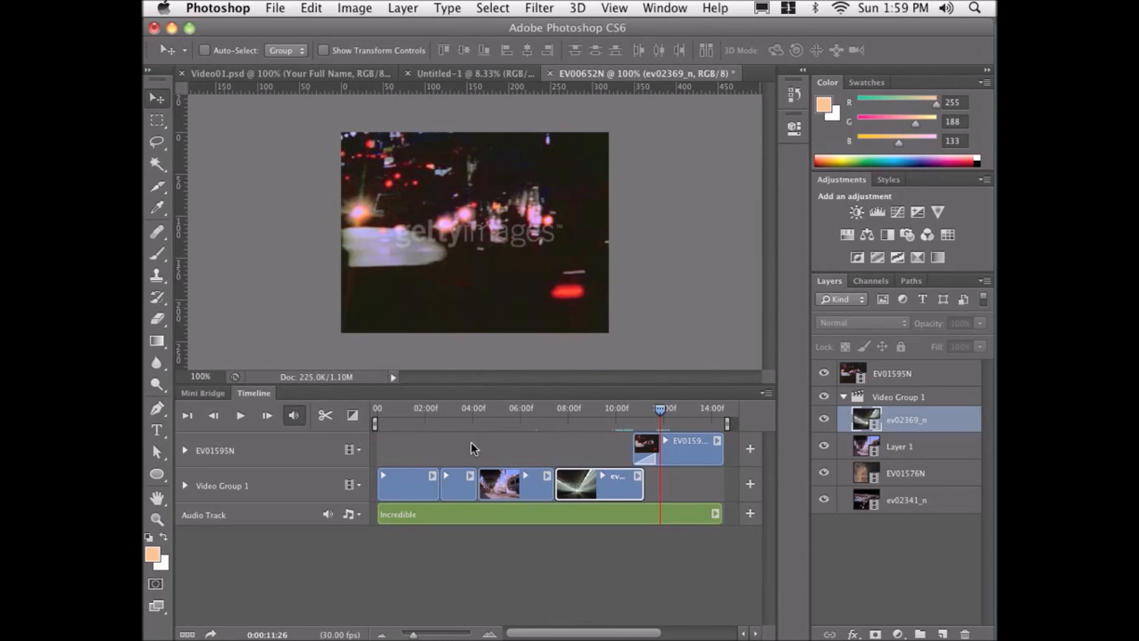
Play from about 10 seconds to preview the fade into EV01595N.
left_click(622, 406)
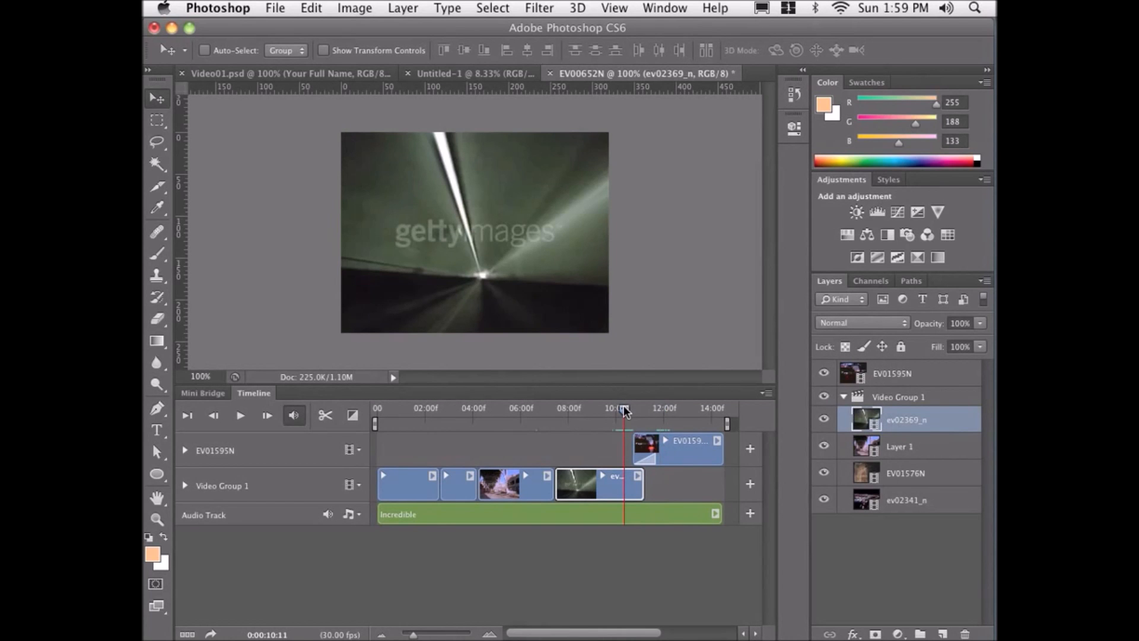
left_click(241, 417)
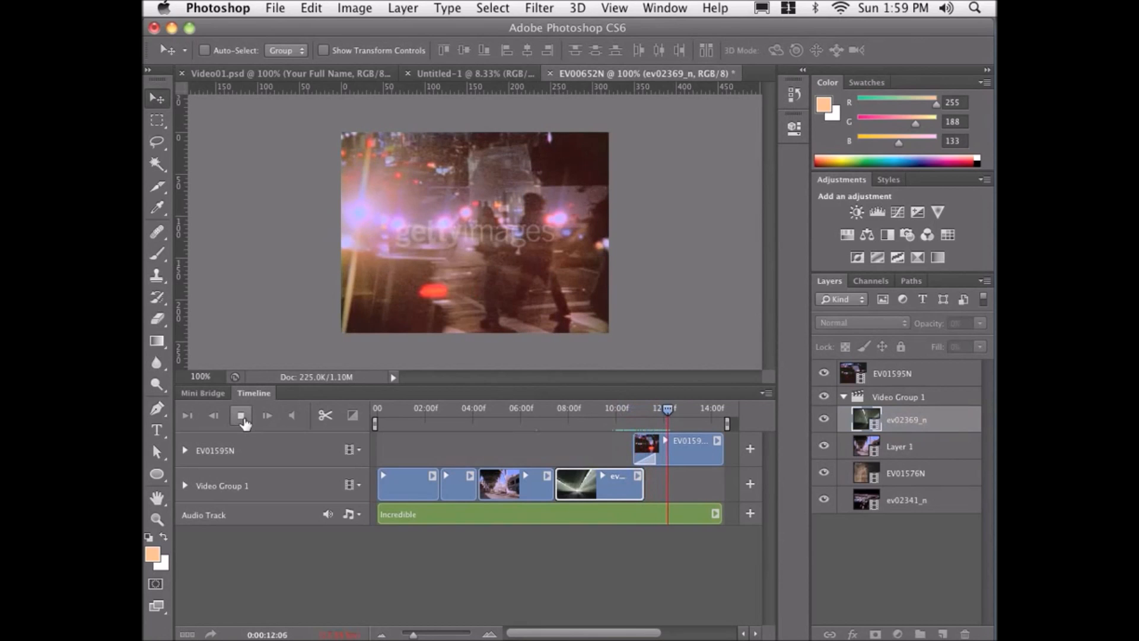
left_click(241, 417)
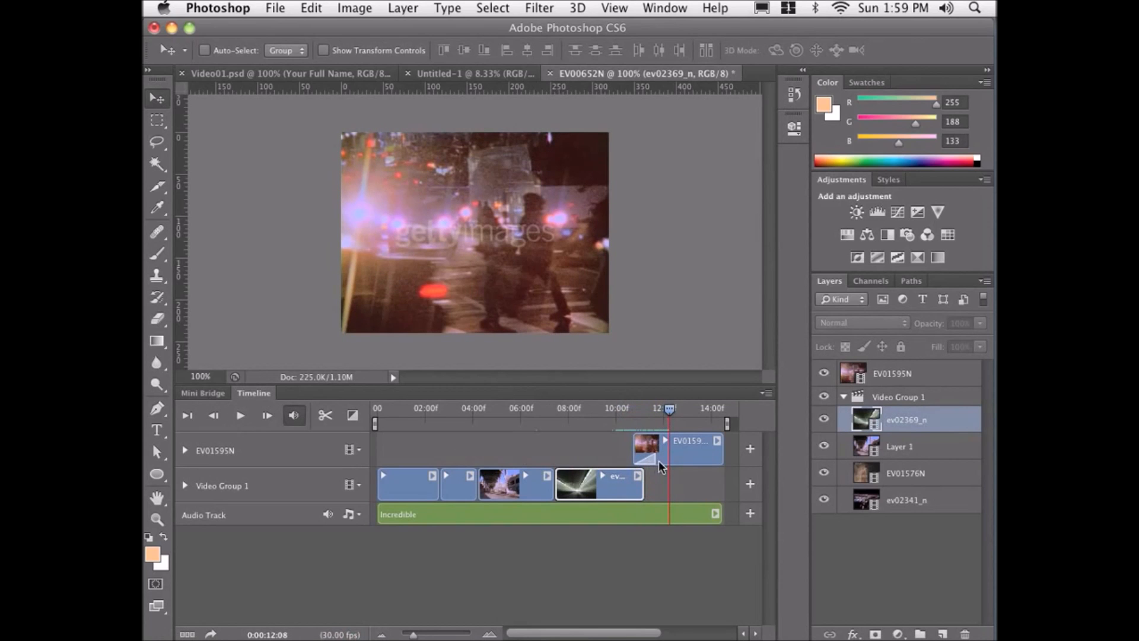
Extend the ev02369_n clip's end to about 12 seconds and preview the overlap with the fade.
left_click_drag(643, 487, 664, 489)
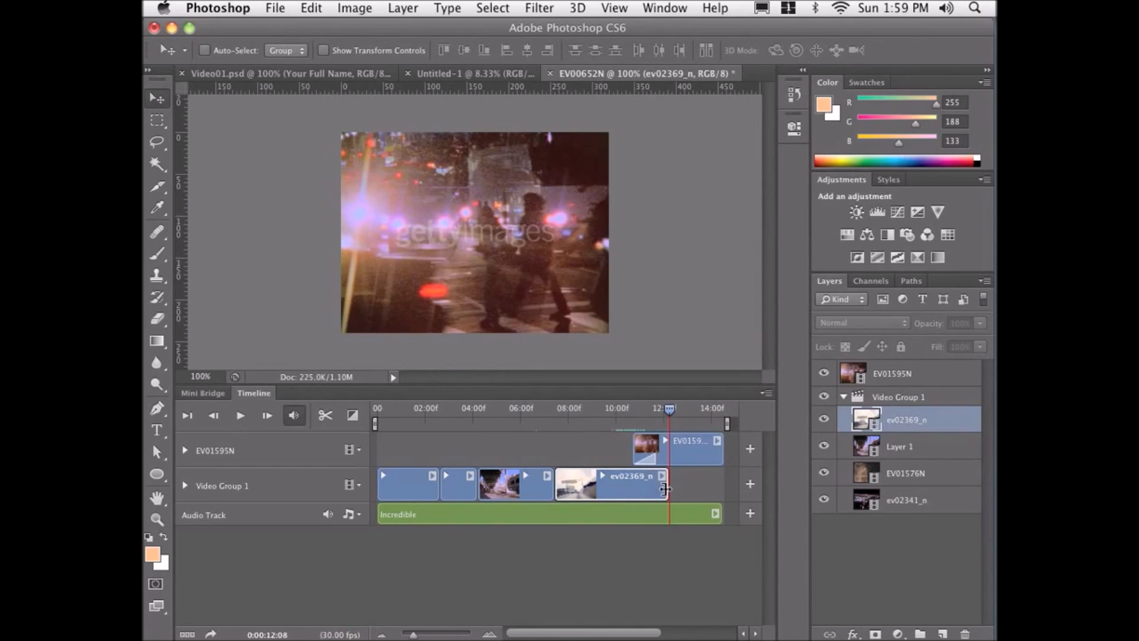
left_click(627, 410)
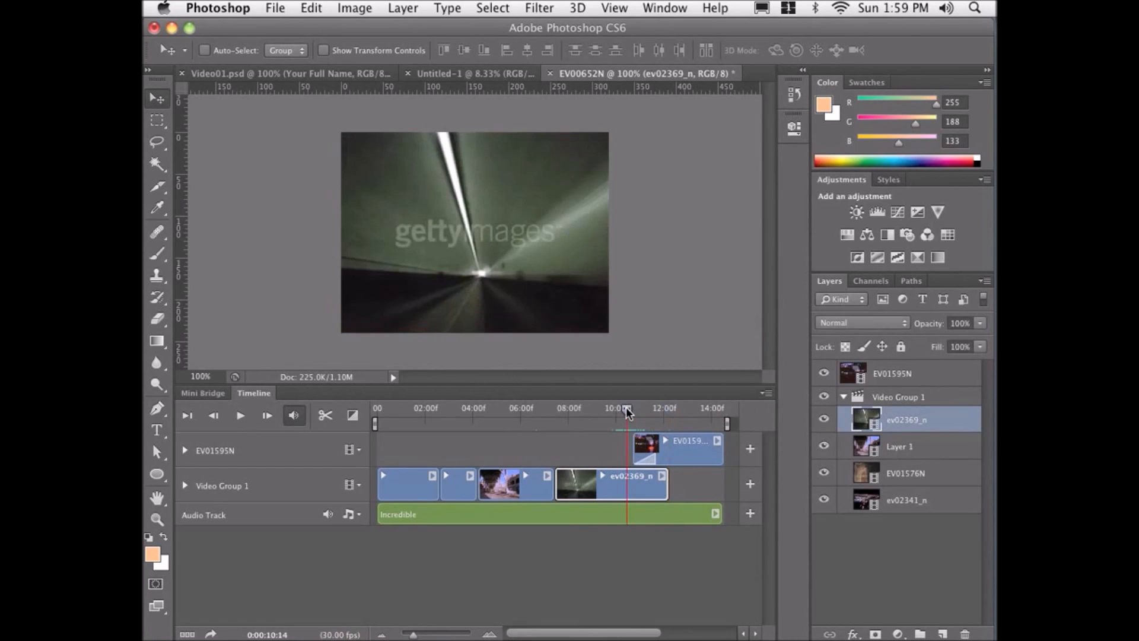
left_click(240, 415)
left_click(238, 417)
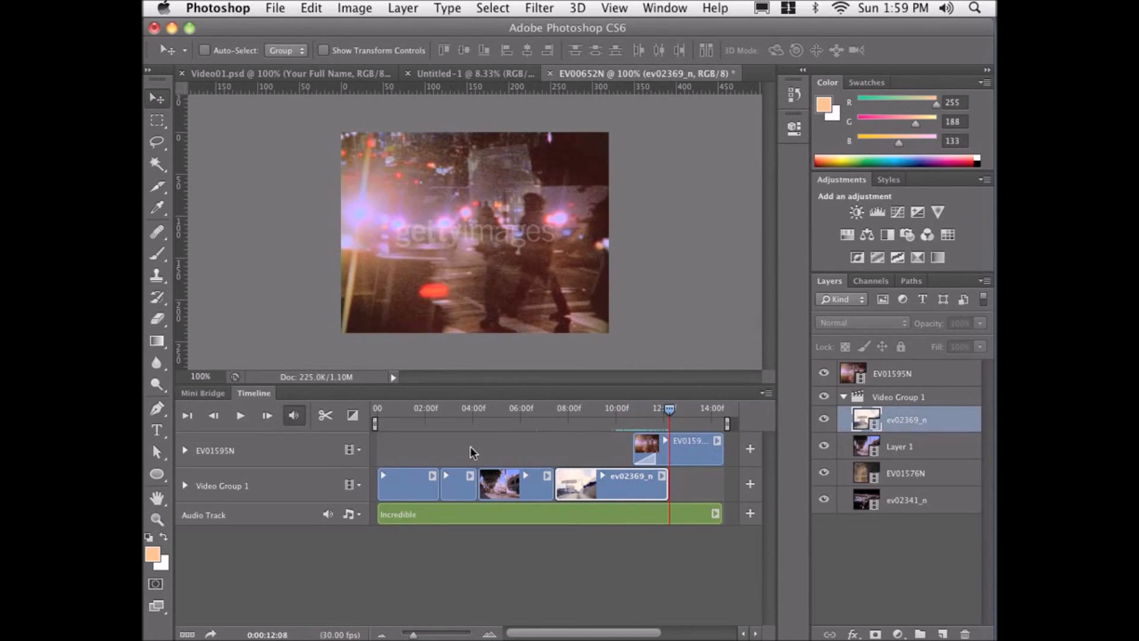
Set the EV01595N Fade transition's duration to 0.72 s.
left_click(643, 459)
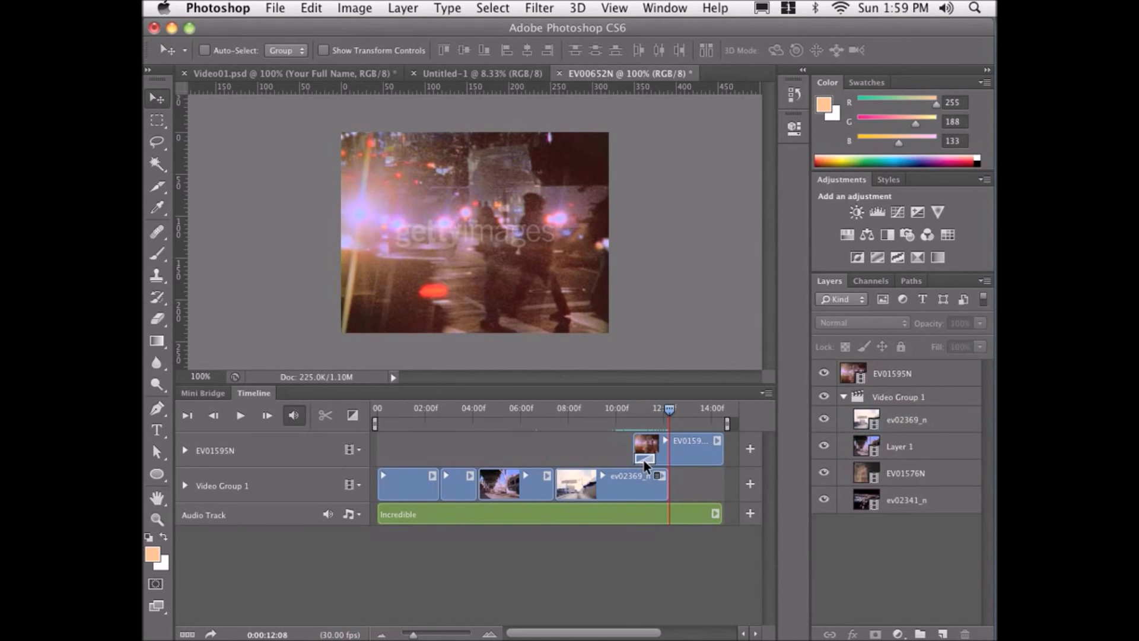
right_click(644, 462)
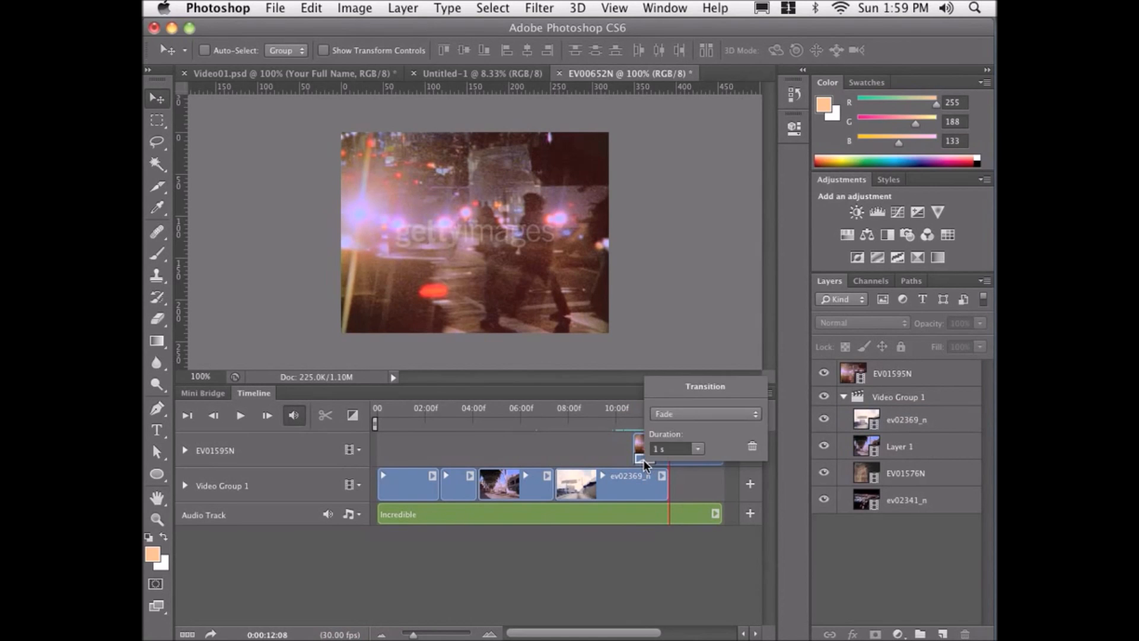
left_click(660, 414)
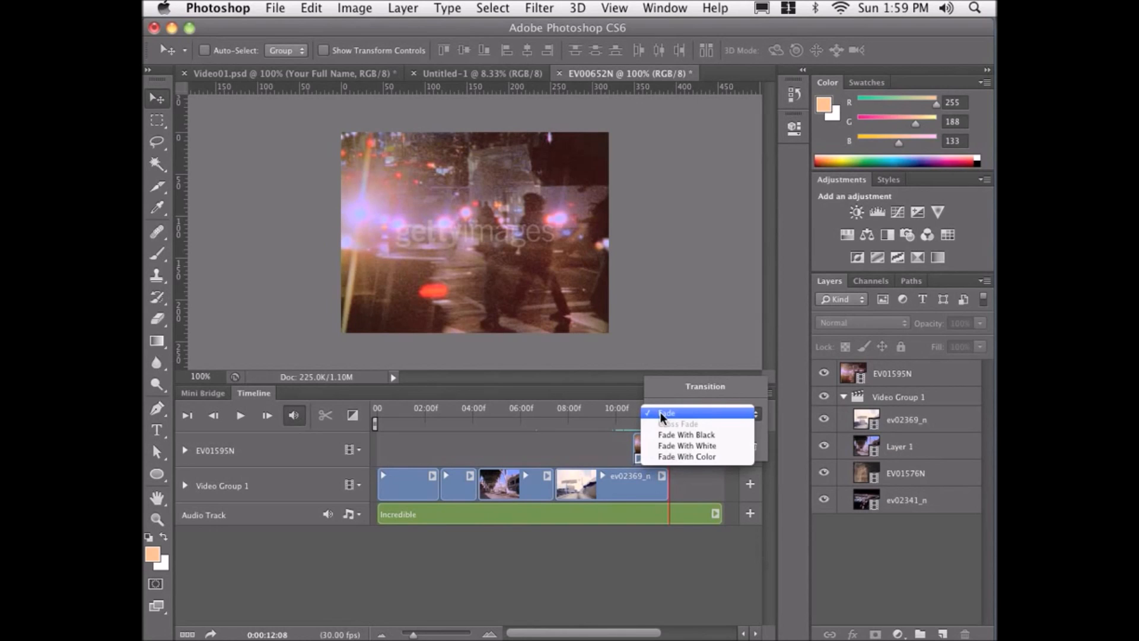
left_click(661, 412)
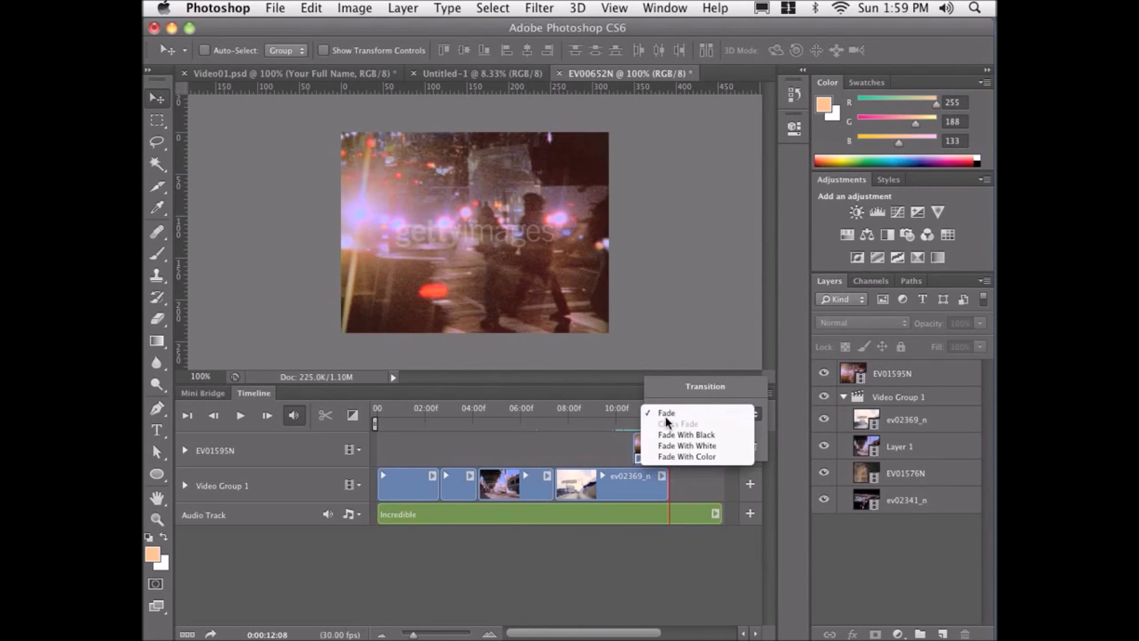
left_click(696, 449)
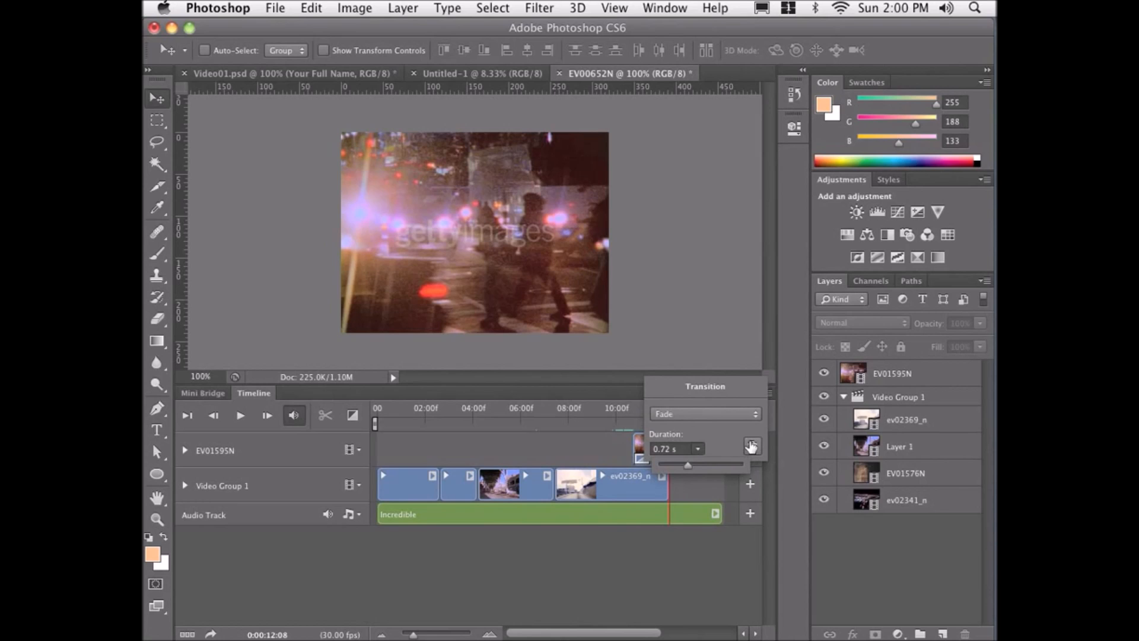
left_click(574, 446)
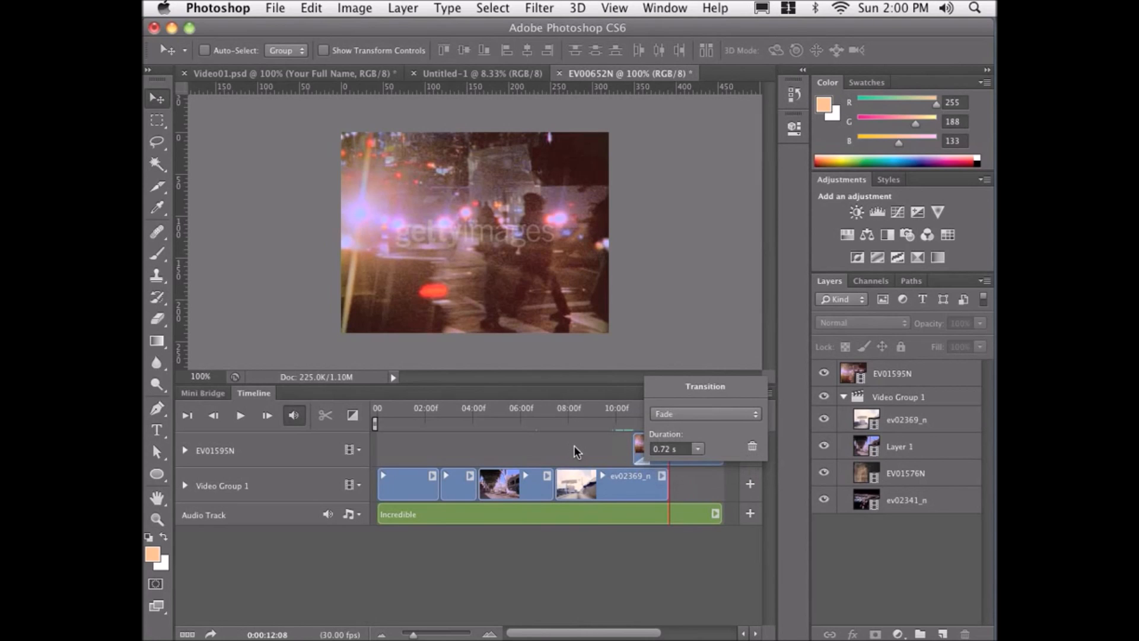
left_click(618, 444)
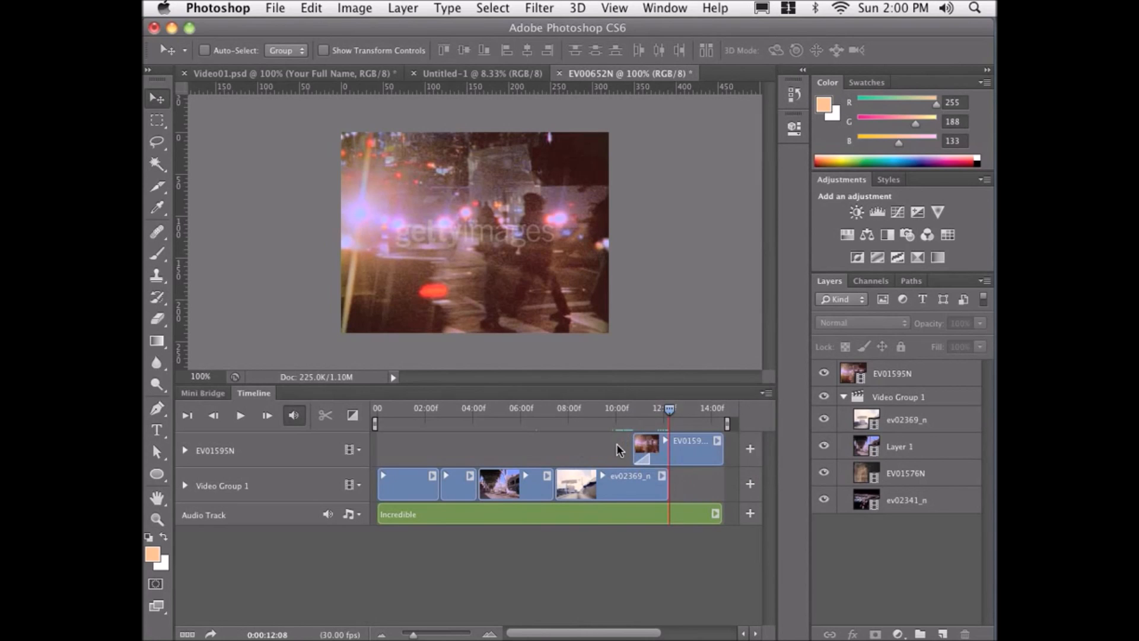
Play from about 10 seconds to preview the shortened fade.
left_click(624, 409)
key("space")
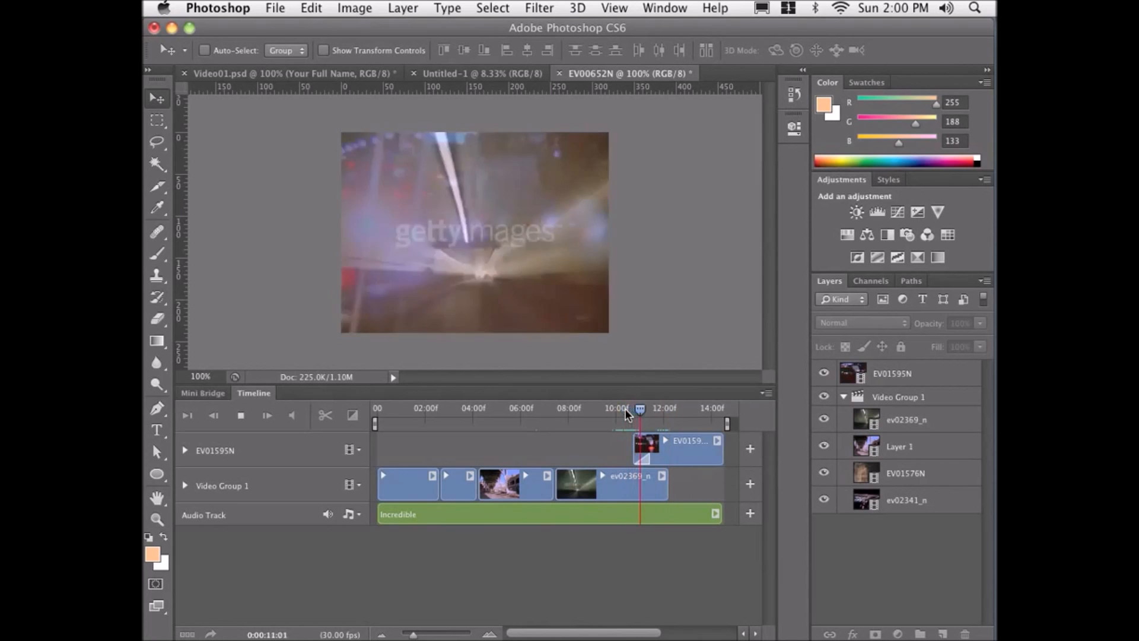
key("space")
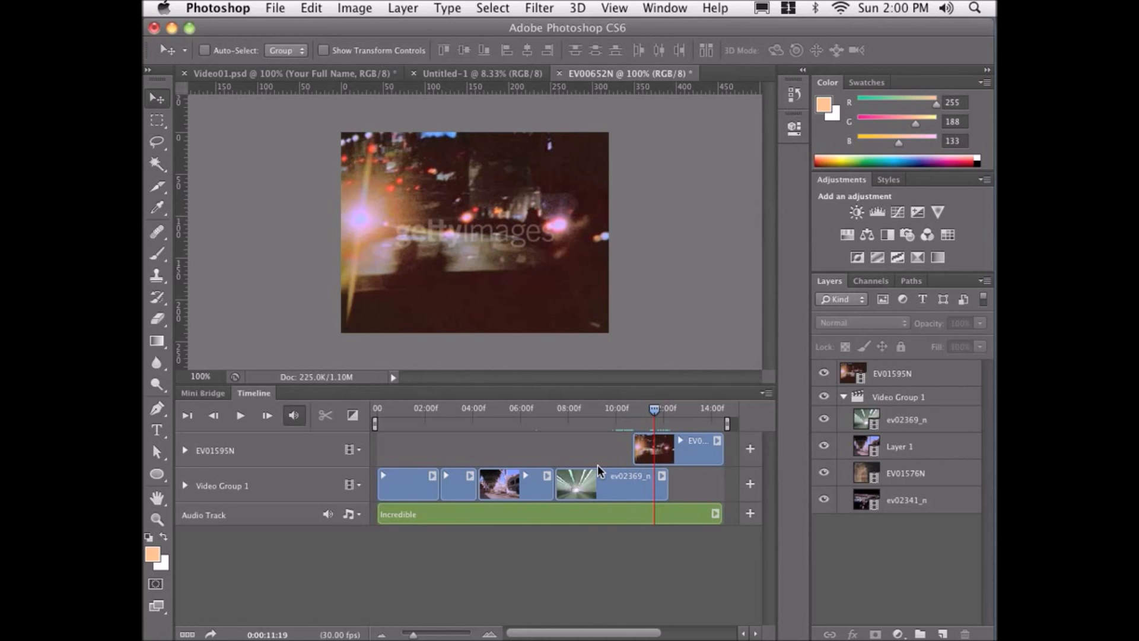
Try deleting the ev02369_n clip, then undo the deletion.
left_click(620, 483)
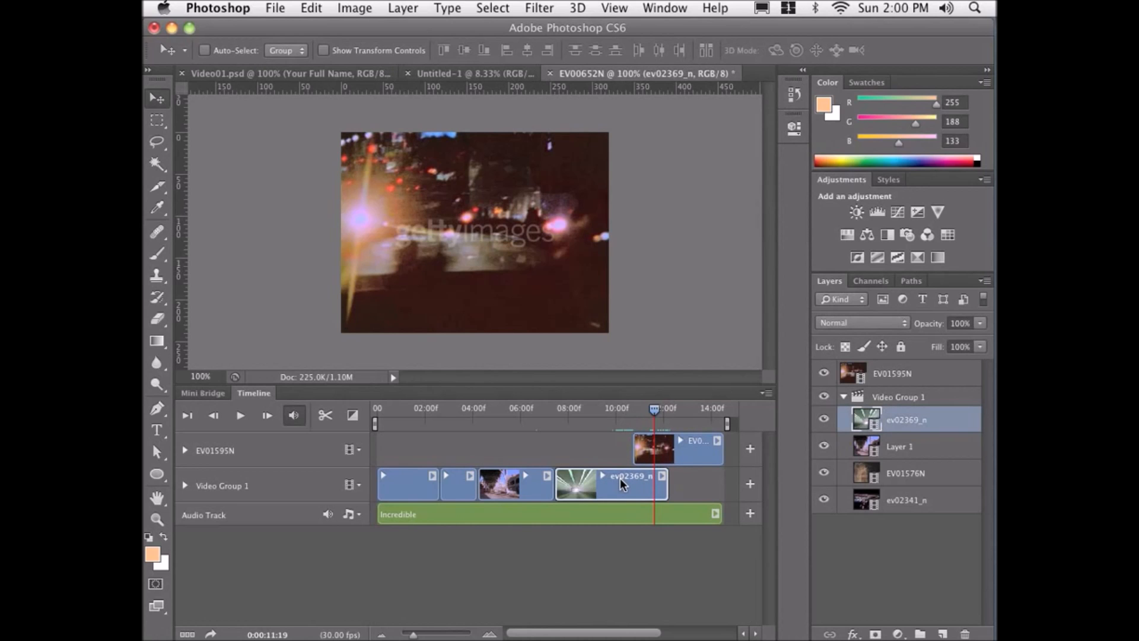
key("Delete")
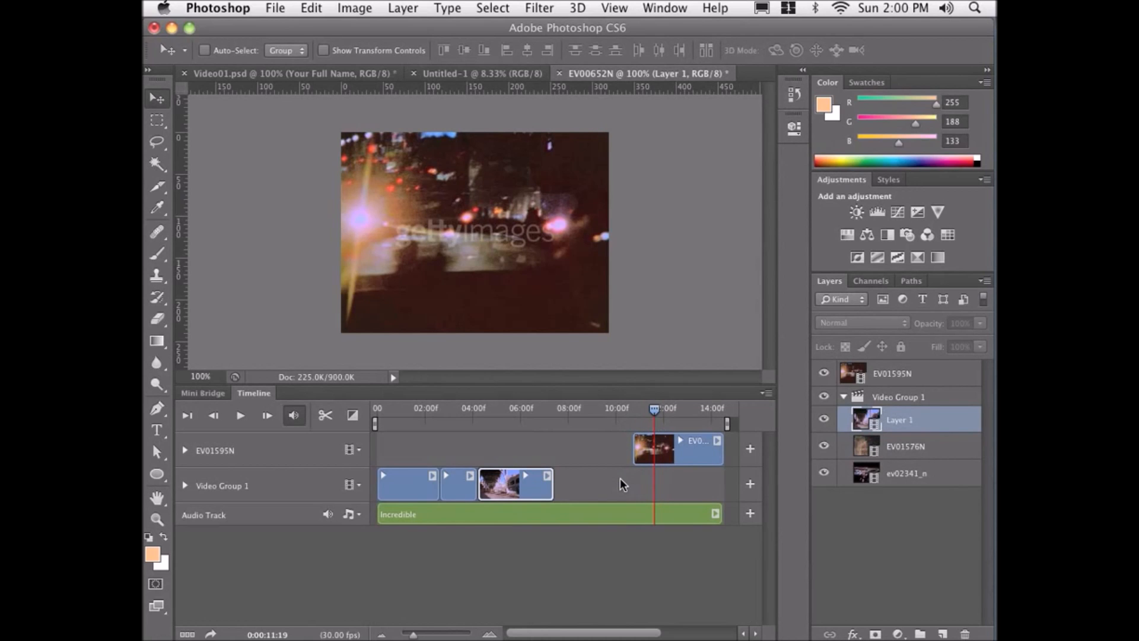
key("super+z")
left_click(586, 452)
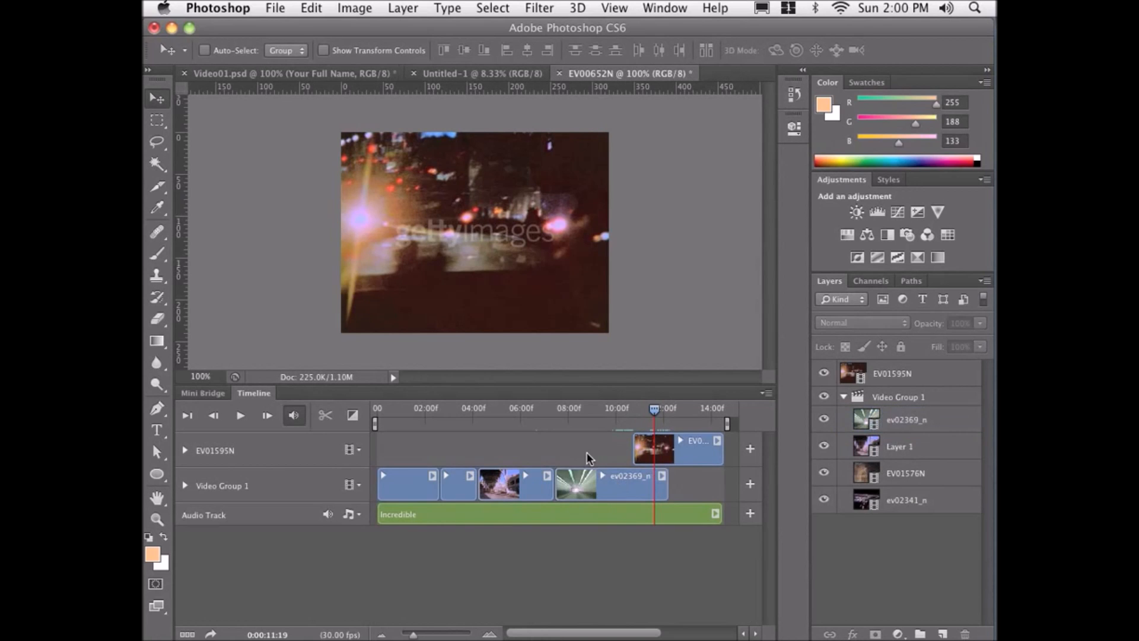
Apply 1 s Fade With White transitions to the starts of the first clips in Video Group 1, then return to the first frame.
left_click(353, 416)
left_click_drag(359, 330, 385, 492)
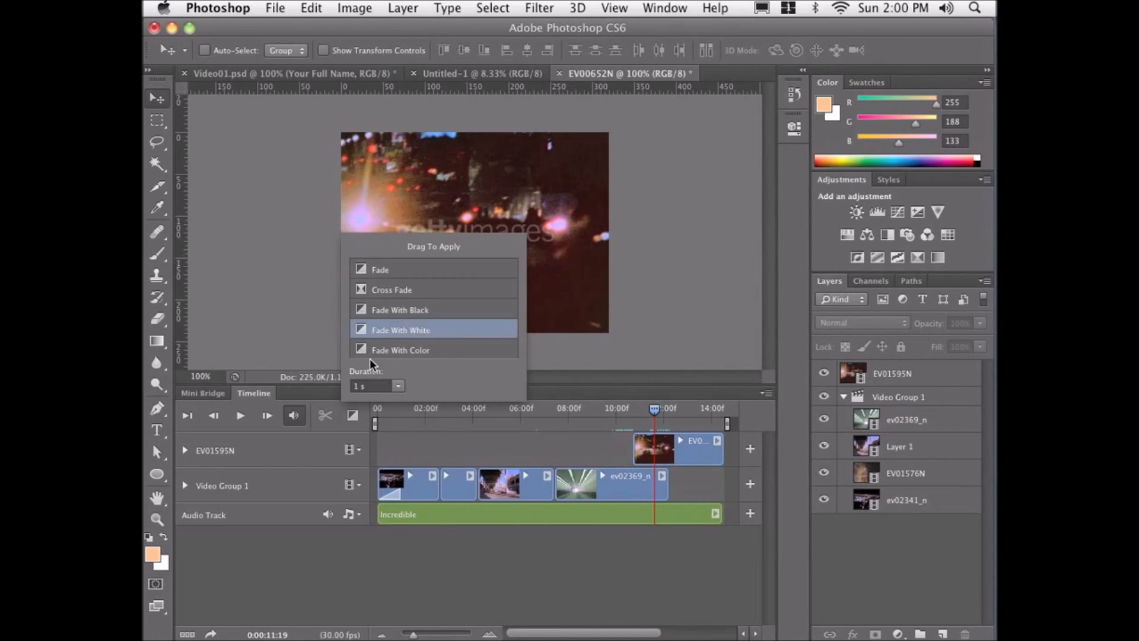
left_click_drag(363, 331, 420, 444)
left_click_drag(446, 493, 446, 492)
left_click_drag(361, 332, 482, 496)
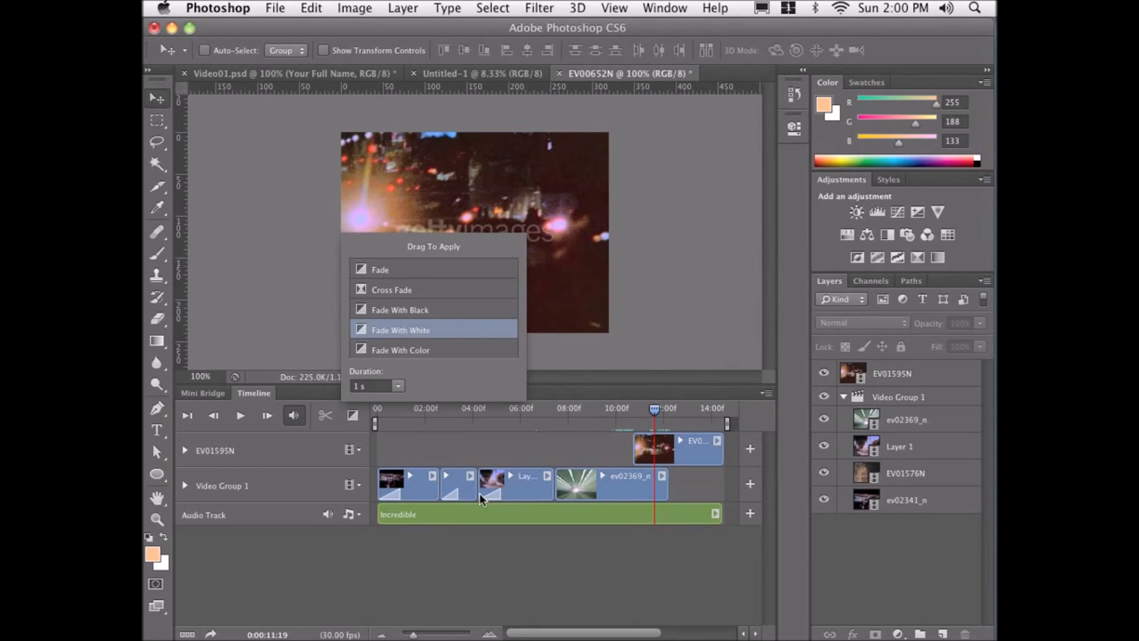
left_click(460, 446)
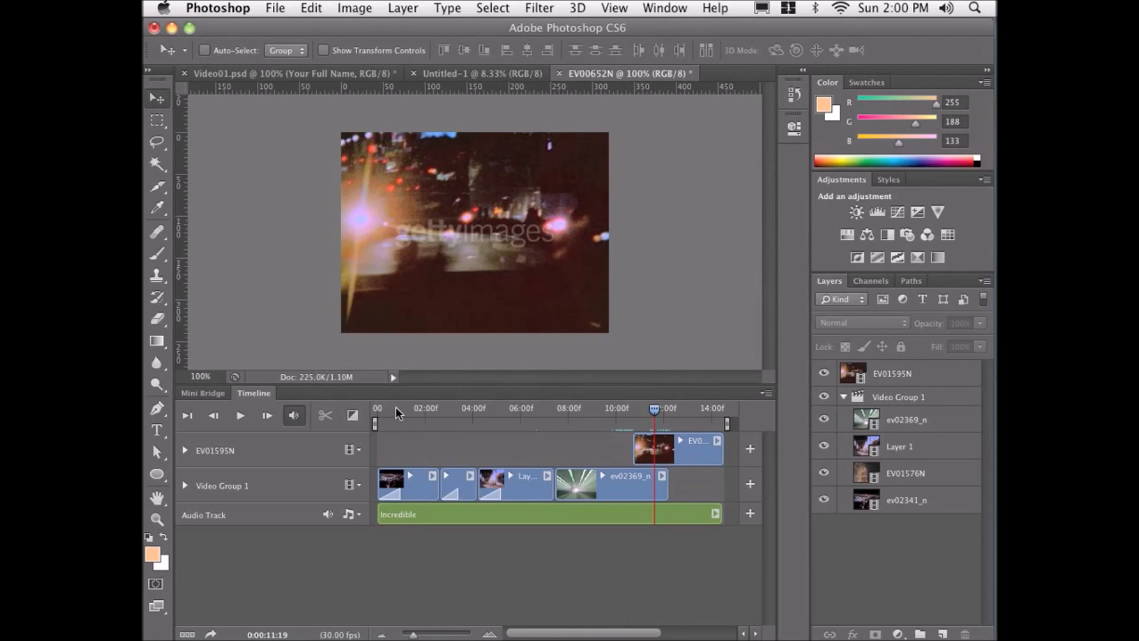
left_click(186, 415)
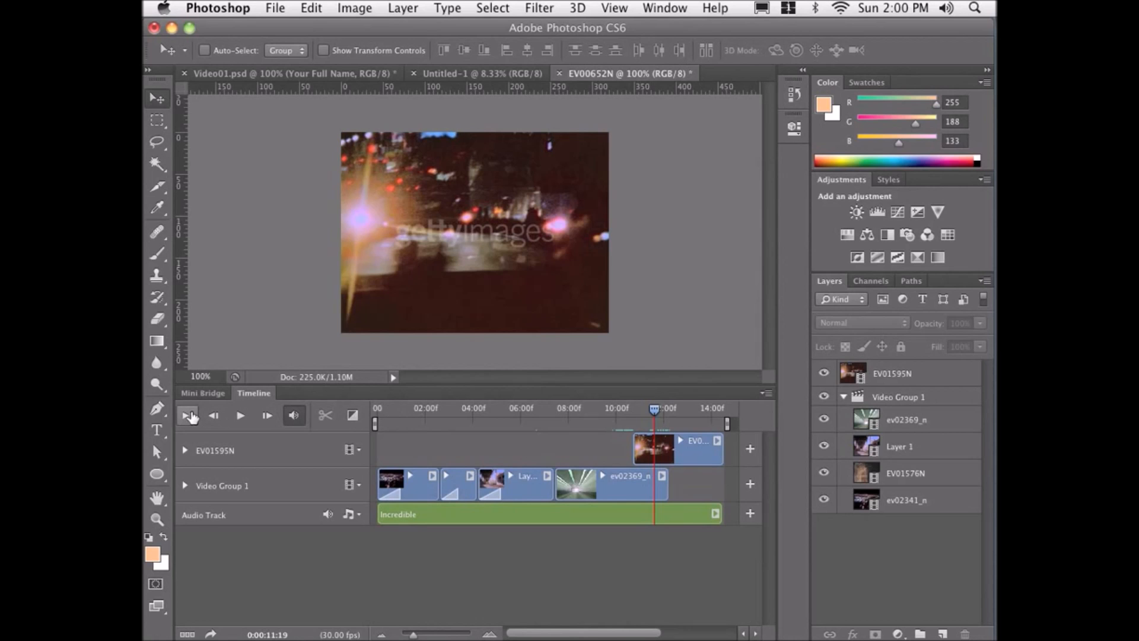
Play the timeline from the start to preview the video, then stop playback.
left_click(240, 415)
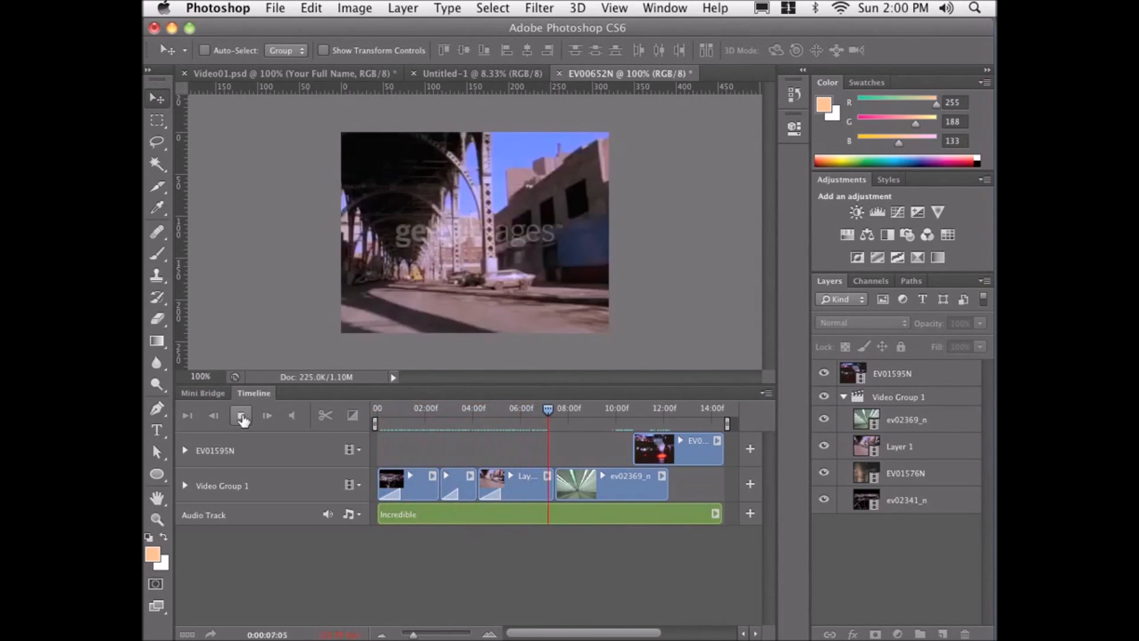
left_click(241, 416)
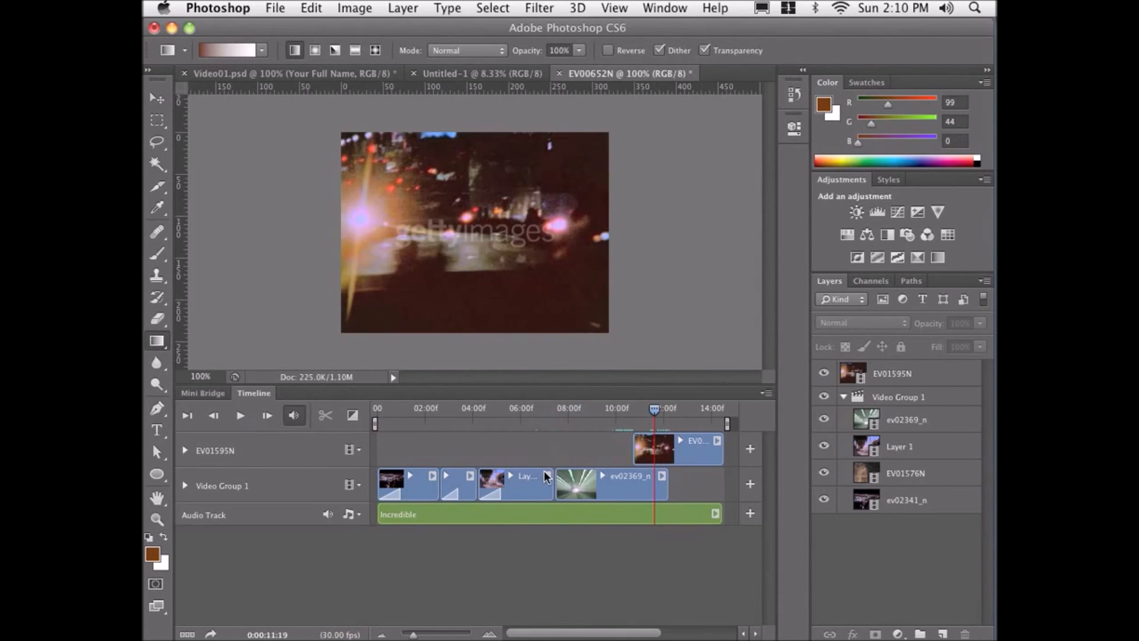
Split the Layer 1 clip in Video Group 1 at the playhead set to about 0:00:05:16.
left_click(523, 491)
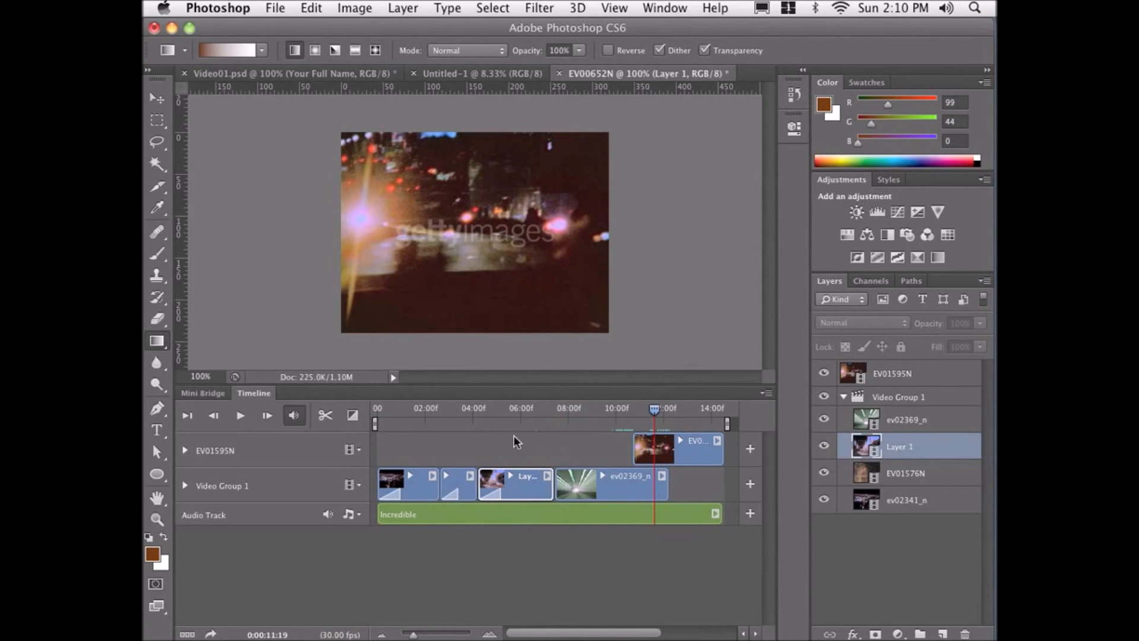
left_click(513, 411)
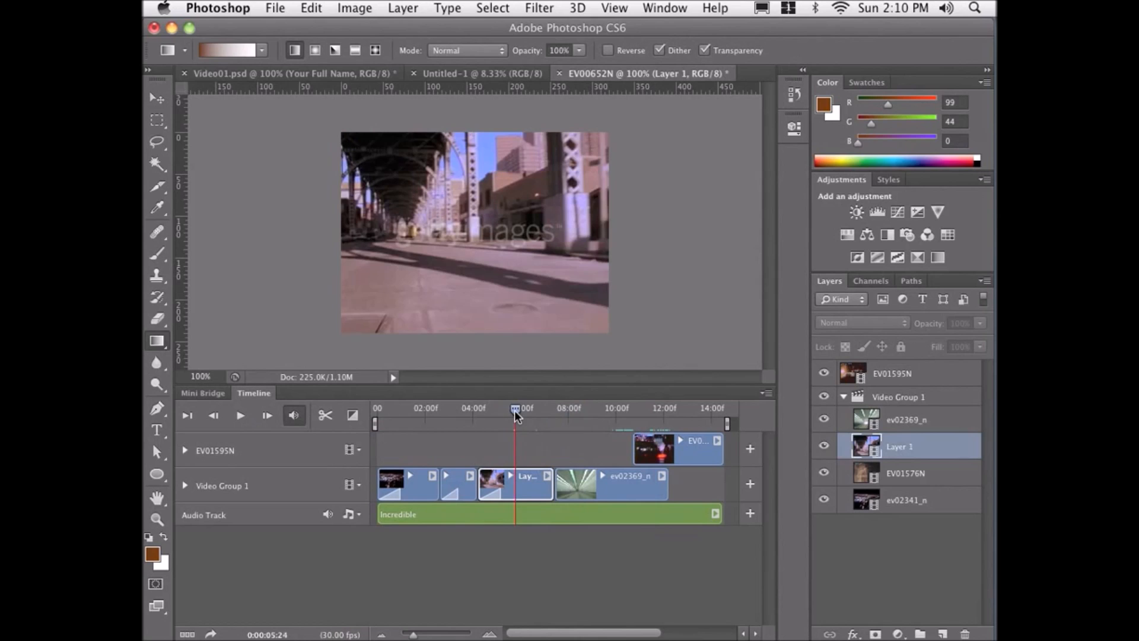
left_click_drag(511, 412, 509, 413)
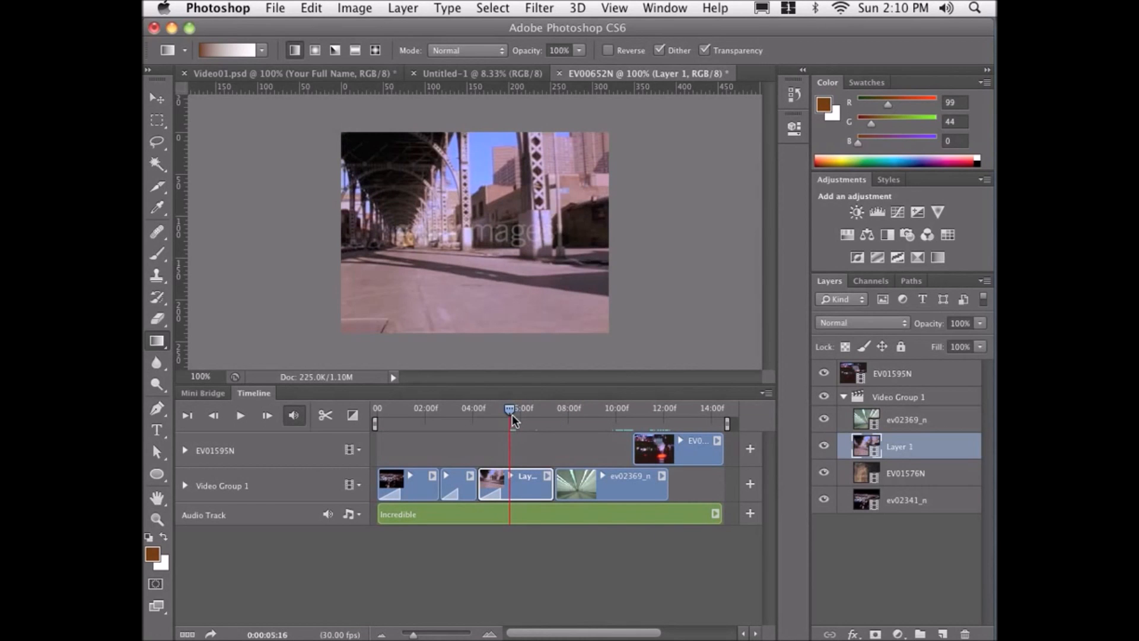
left_click(325, 414)
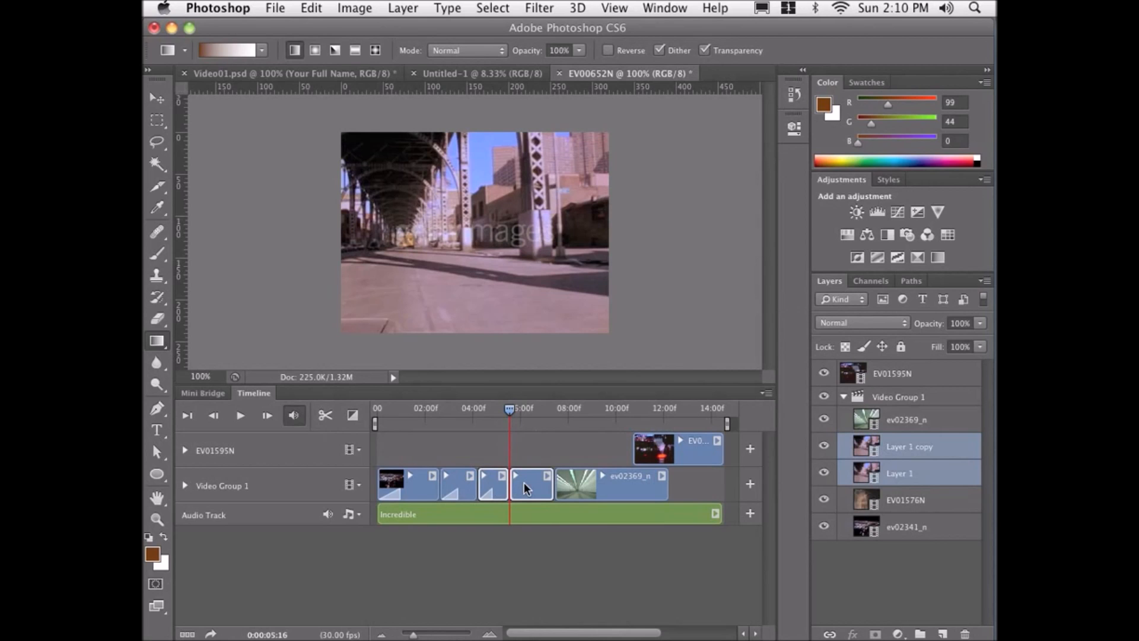
left_click(456, 479)
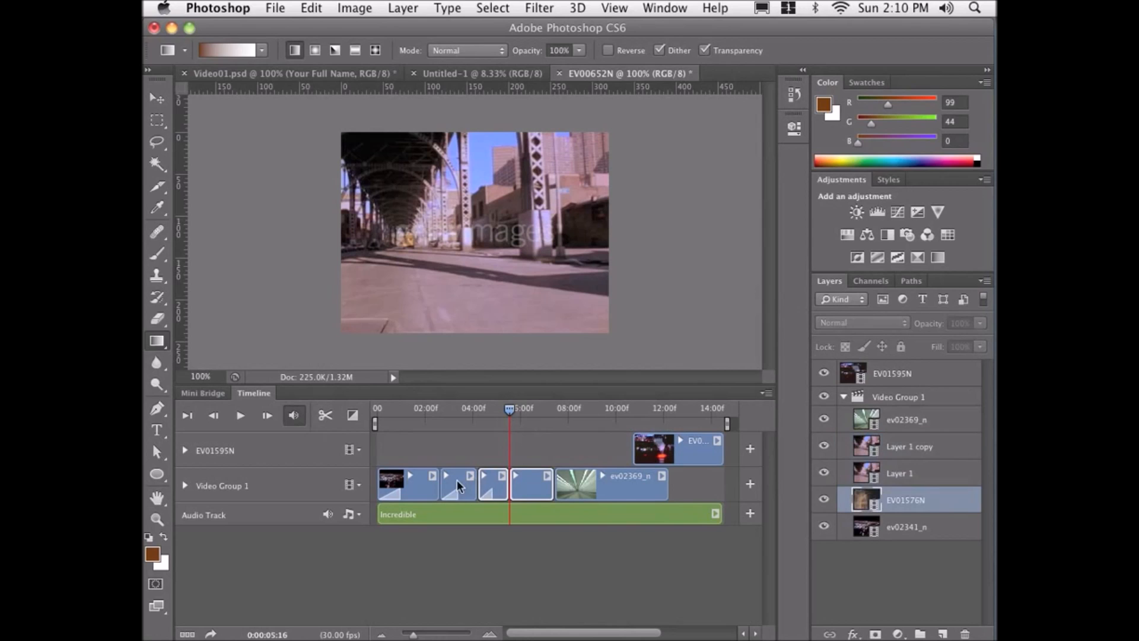
left_click(490, 486)
mouse_move(488, 483)
left_mouse_down()
mouse_move(548, 483)
mouse_move(483, 487)
left_mouse_up()
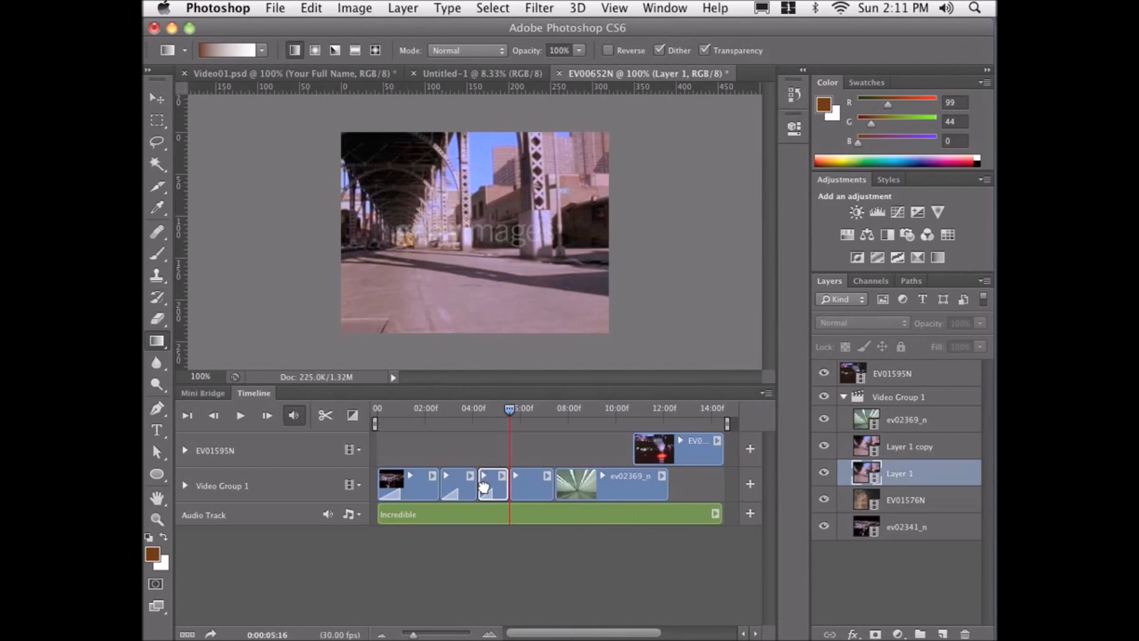
Add a new empty layer above EV01595N and rename it title bar.
left_click(932, 372)
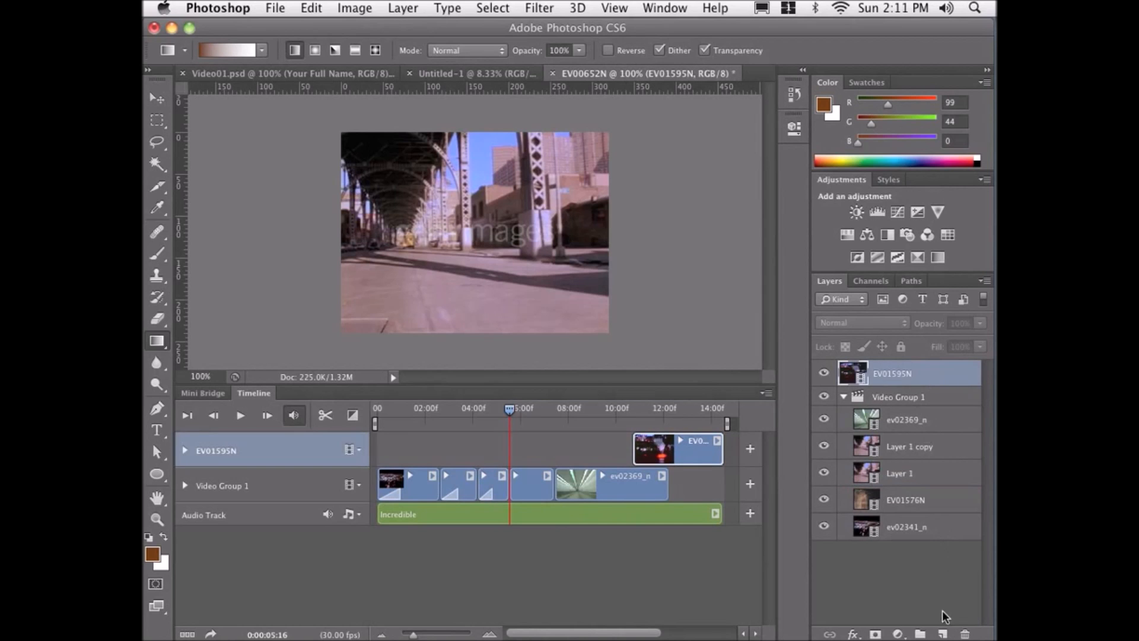
left_click(943, 633)
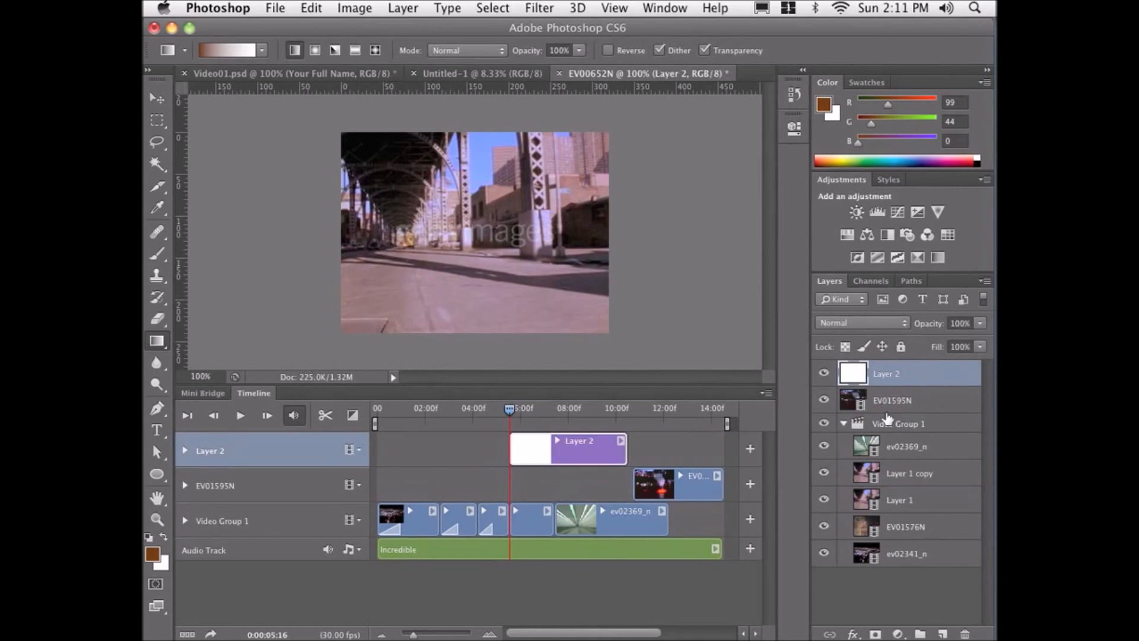
double_click(886, 373)
type("tit")
type("tle")
key("BackSpace")
key("BackSpace")
key("BackSpace")
type("le bar")
key("Return")
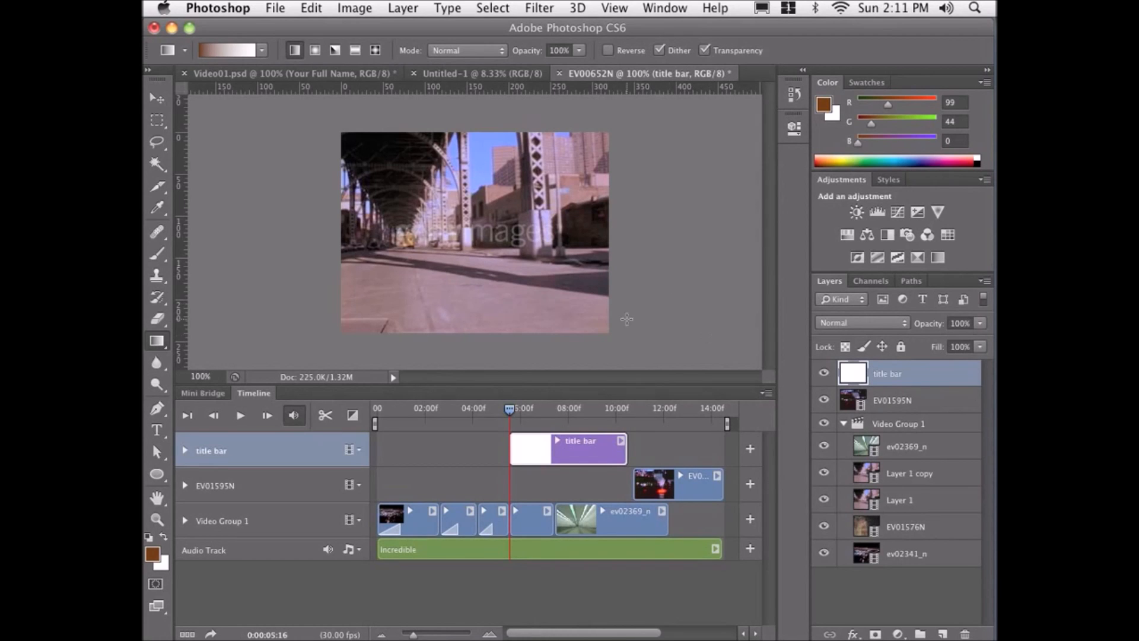
Marquee a rectangular band across the upper middle of the frame and set the foreground colour to 63000a.
left_click(157, 120)
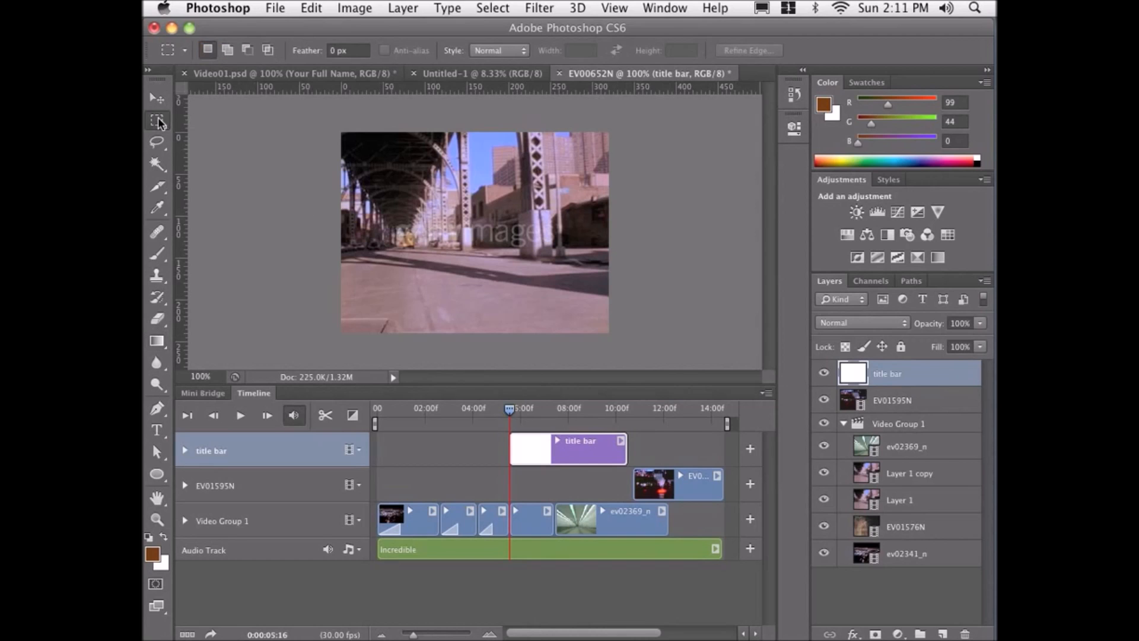
left_click_drag(587, 161, 394, 211)
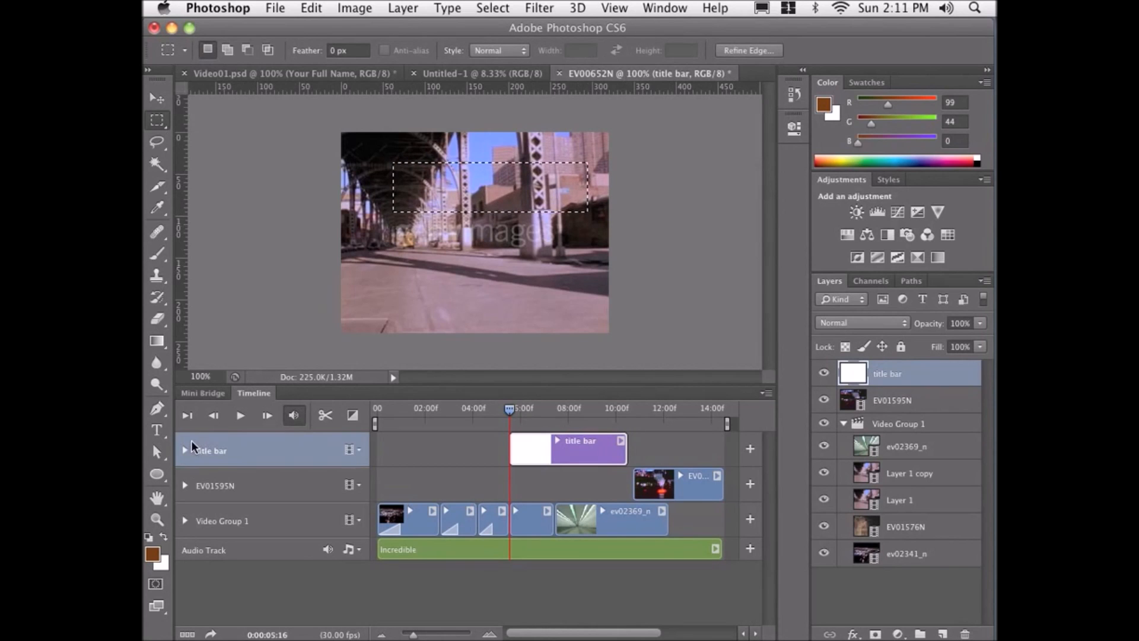
left_click(153, 554)
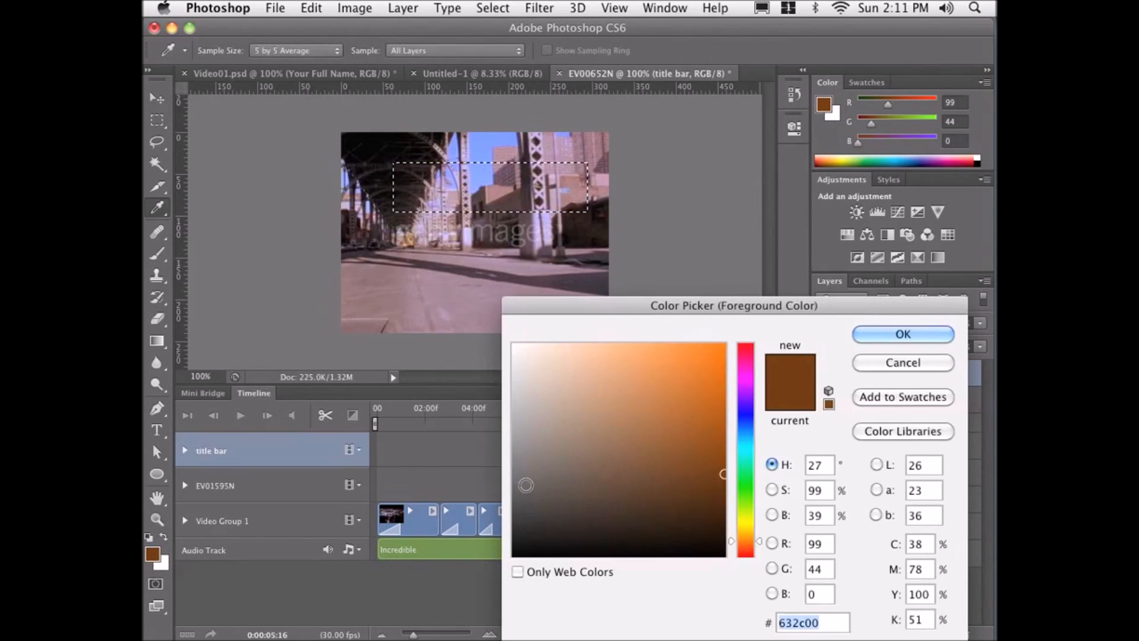
left_click(740, 347)
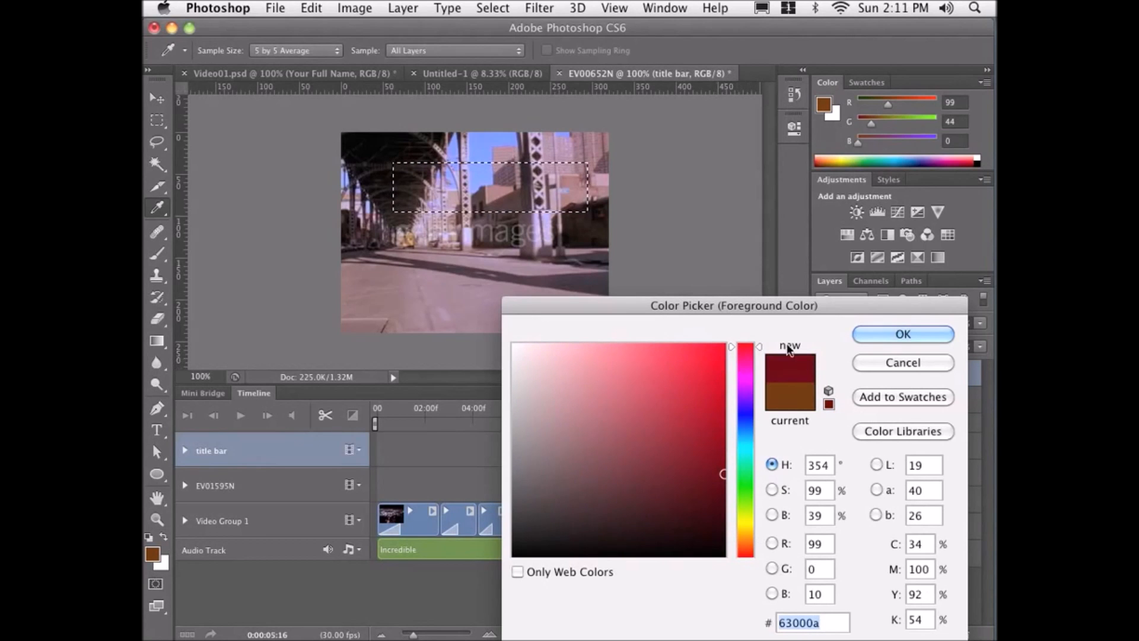
left_click(860, 336)
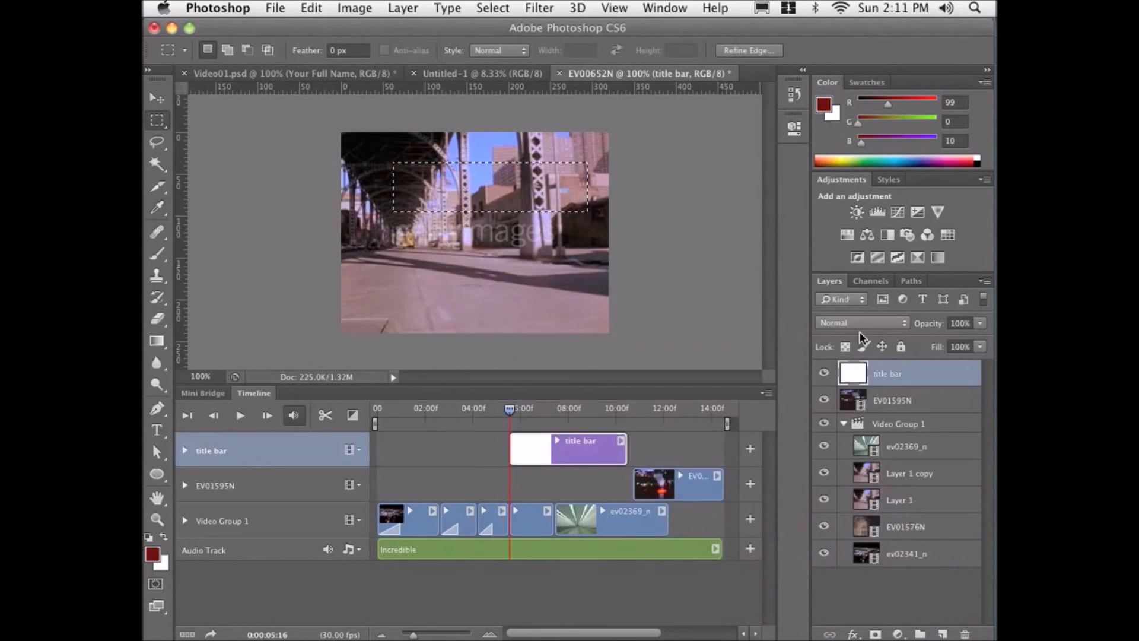
Fill the selection with a foreground-to-transparent gradient dragged from right to left, then deselect.
left_click(156, 342)
left_click(262, 50)
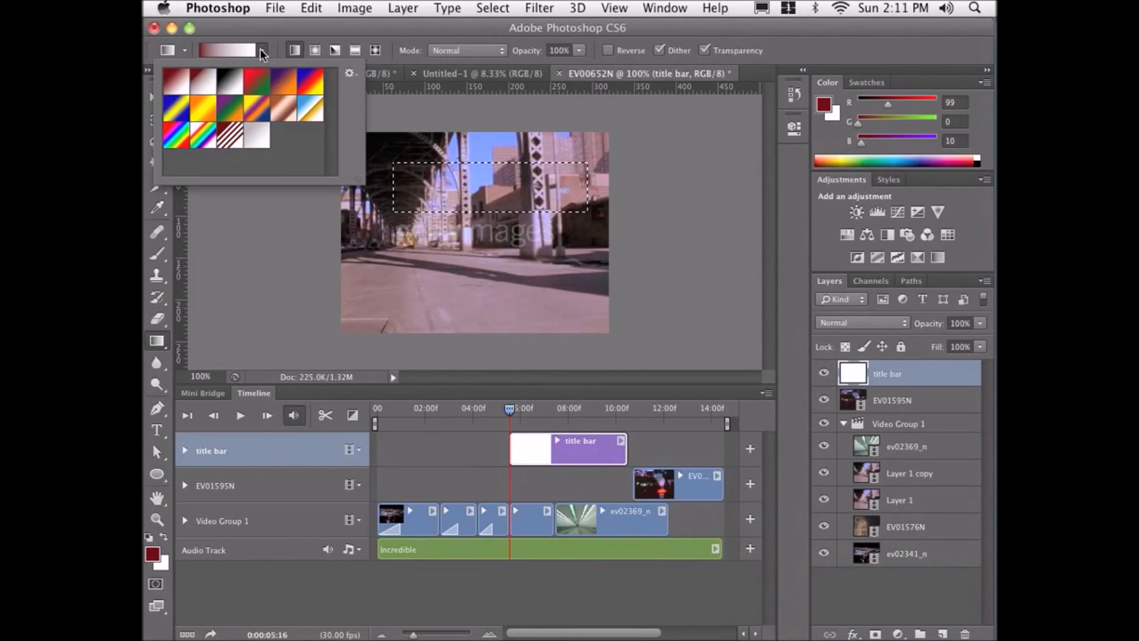
double_click(208, 81)
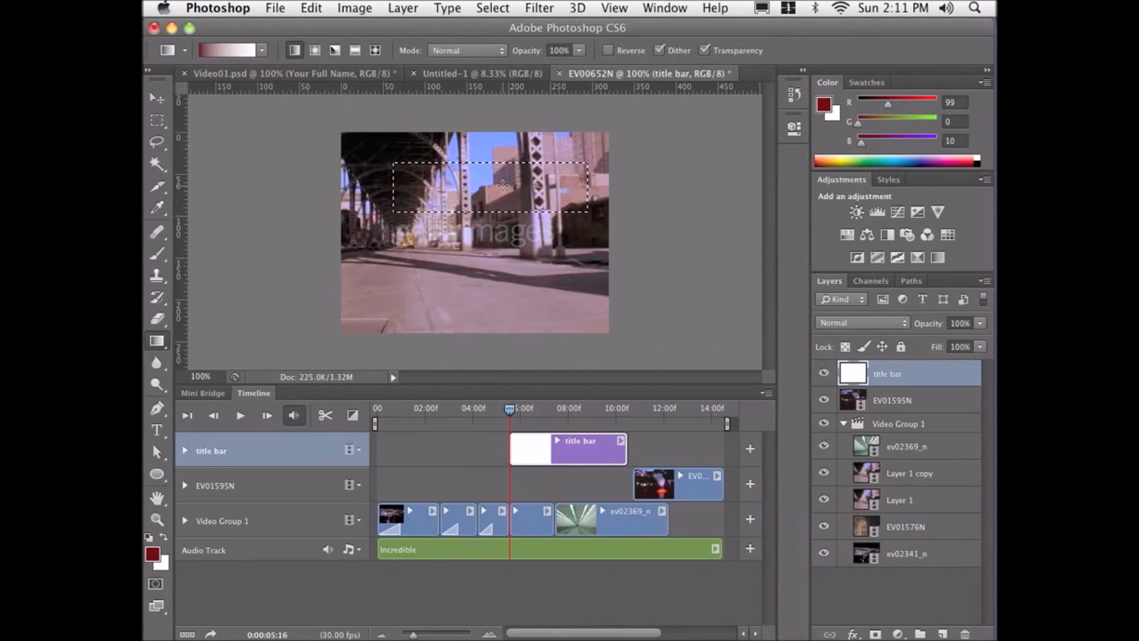
left_click_drag(475, 186, 358, 190)
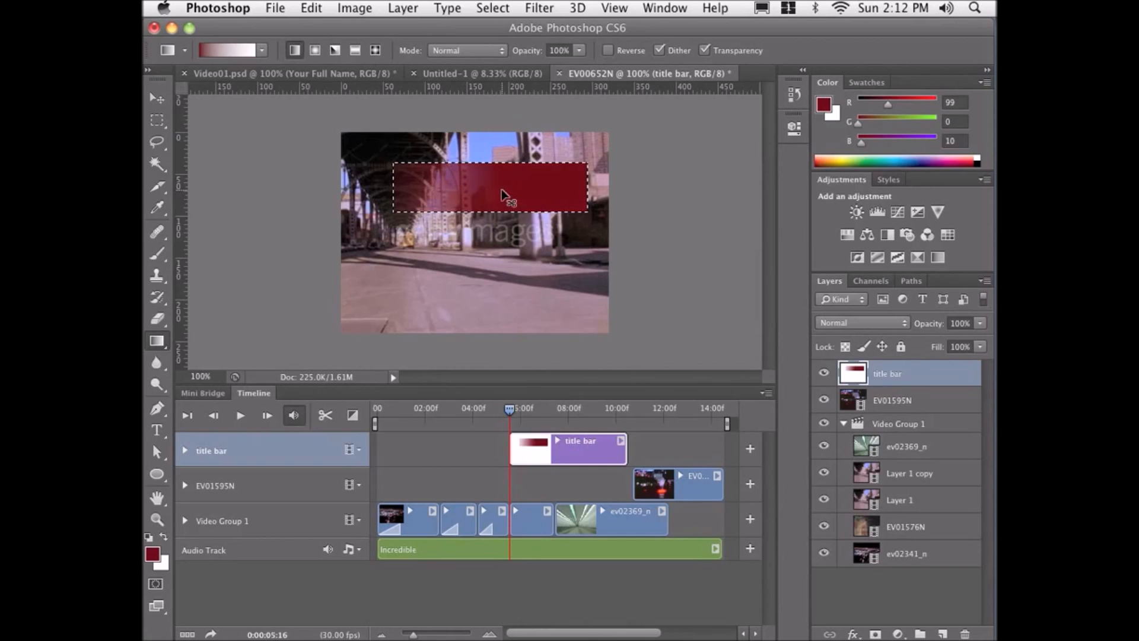
key("super+d")
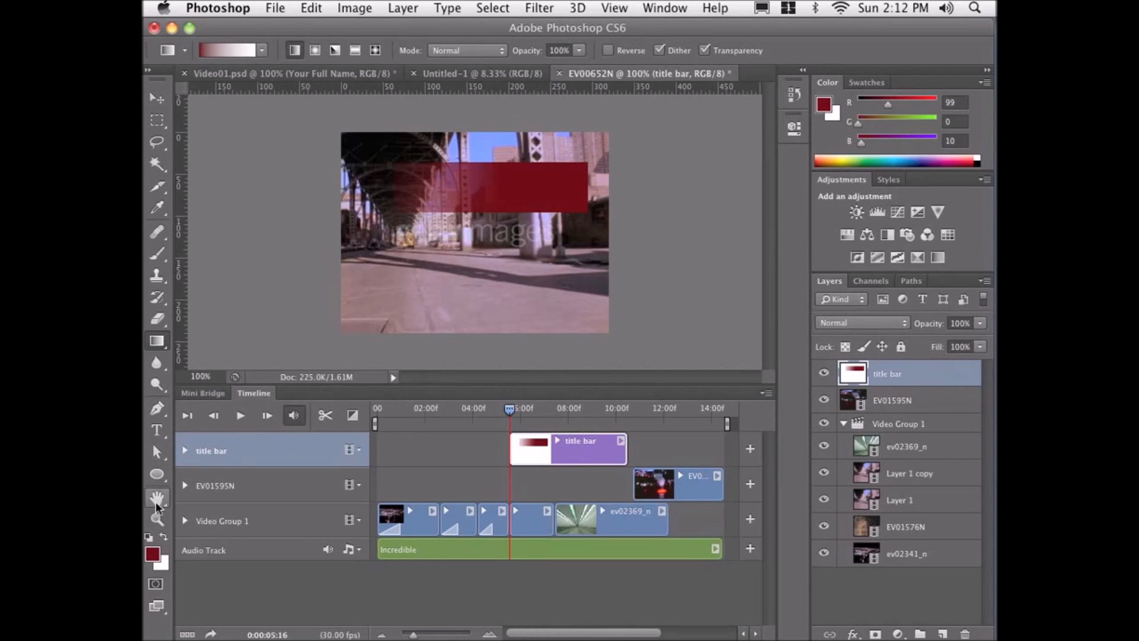
Swap colours to white and add centered Impact 26 pt text reading Full Name Here on the red bar.
left_click(160, 534)
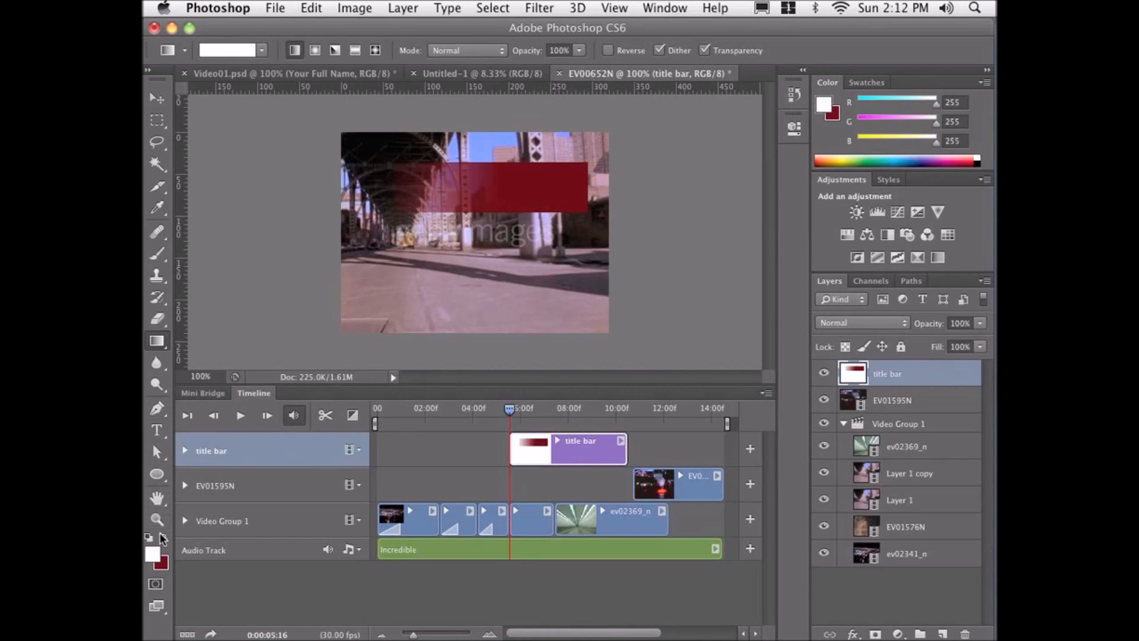
left_click(161, 429)
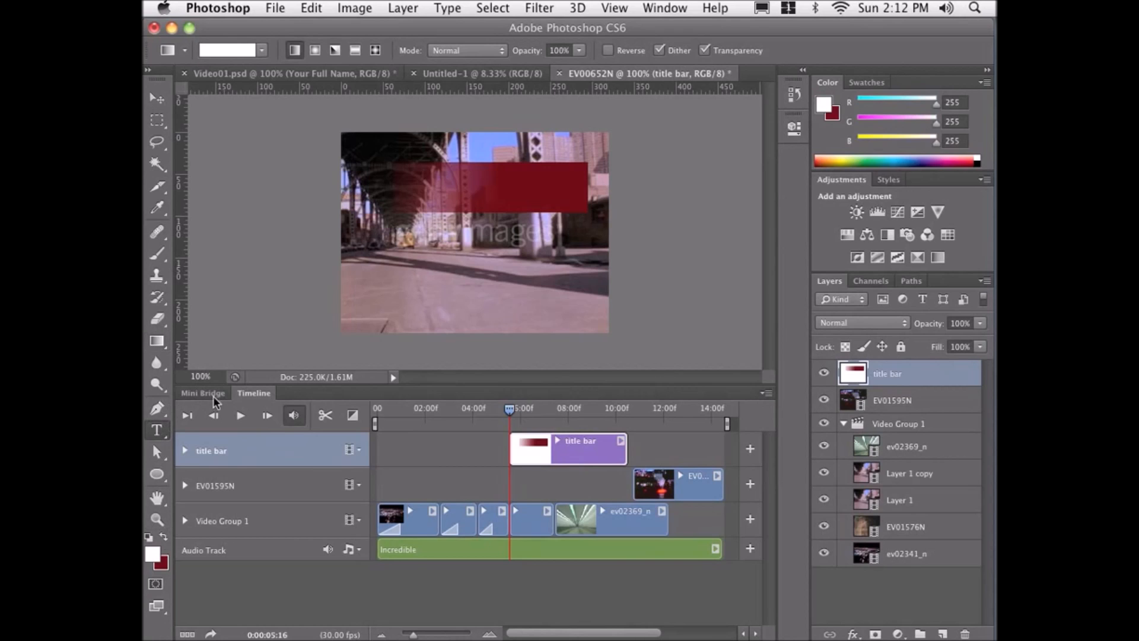
left_click(436, 190)
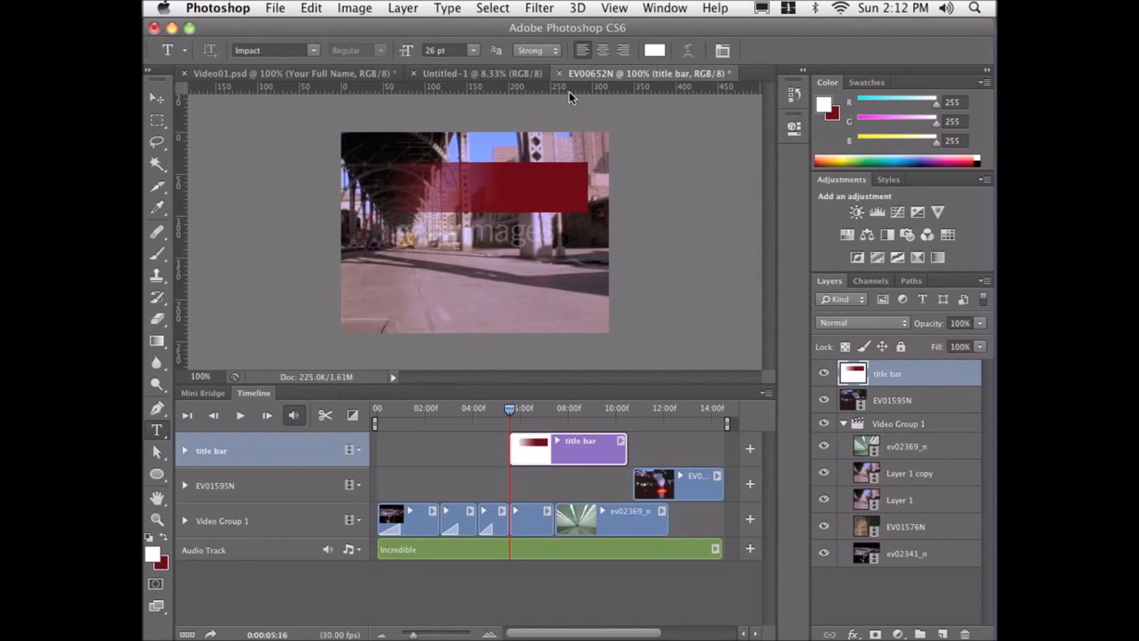
left_click(604, 51)
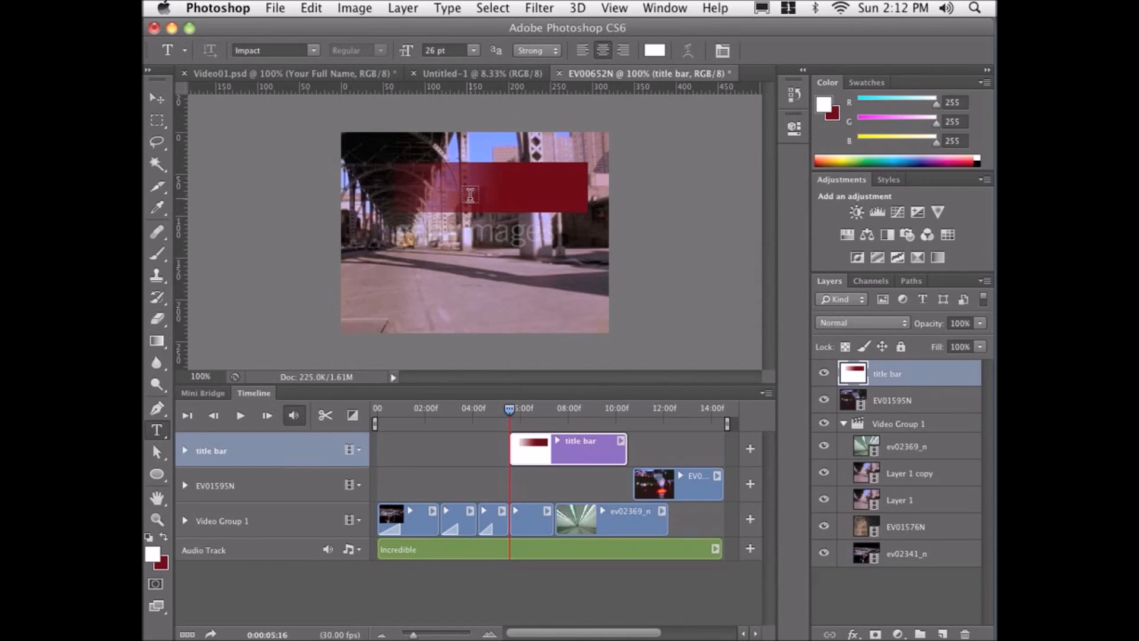
left_click(482, 195)
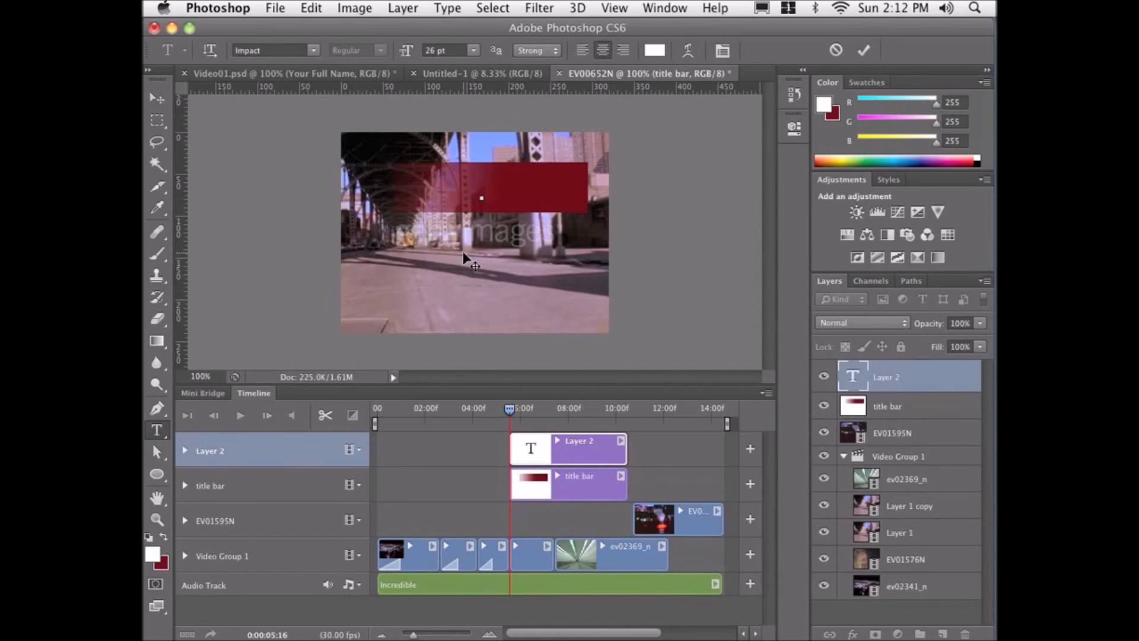
type("Full Nam")
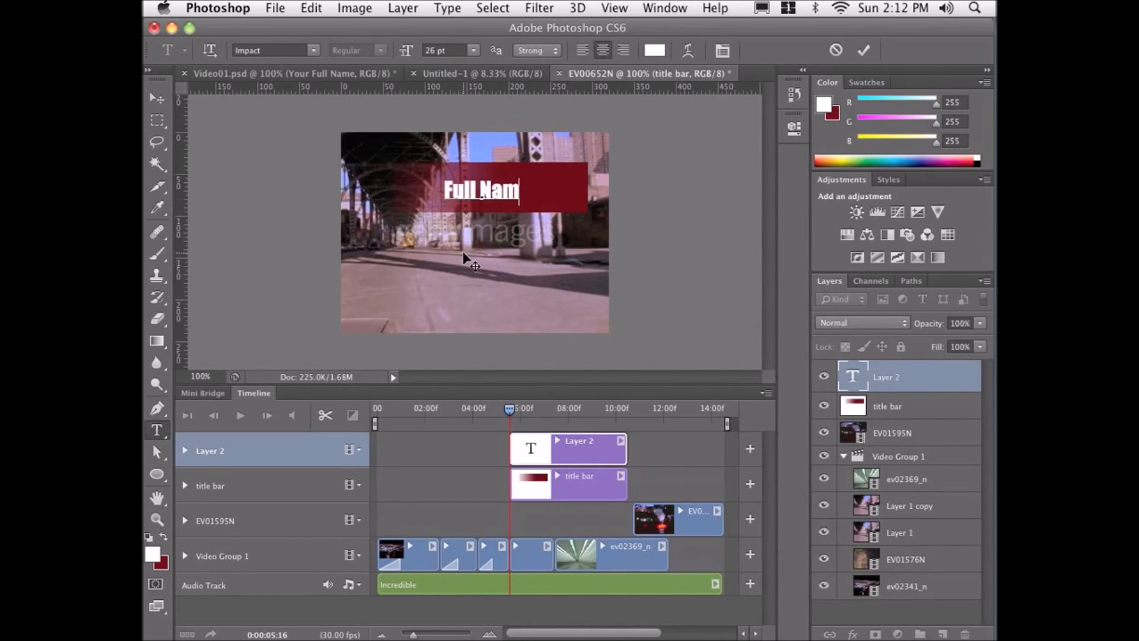
type("e Here")
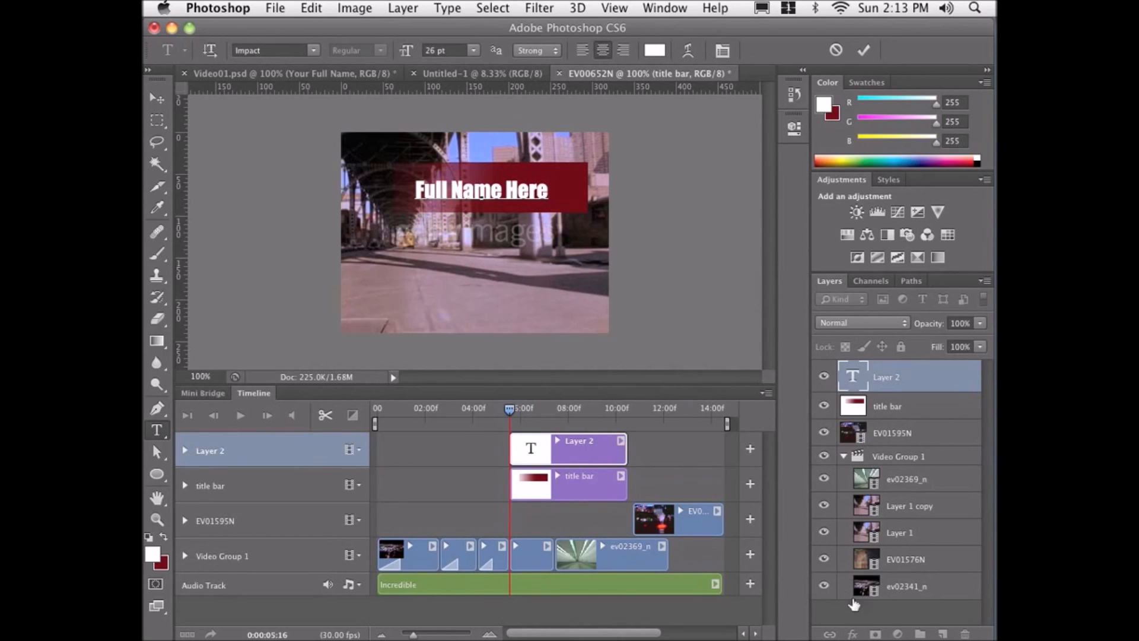
Nudge the text slightly right and give it a Drop Shadow with a 138° angle.
left_click(156, 97)
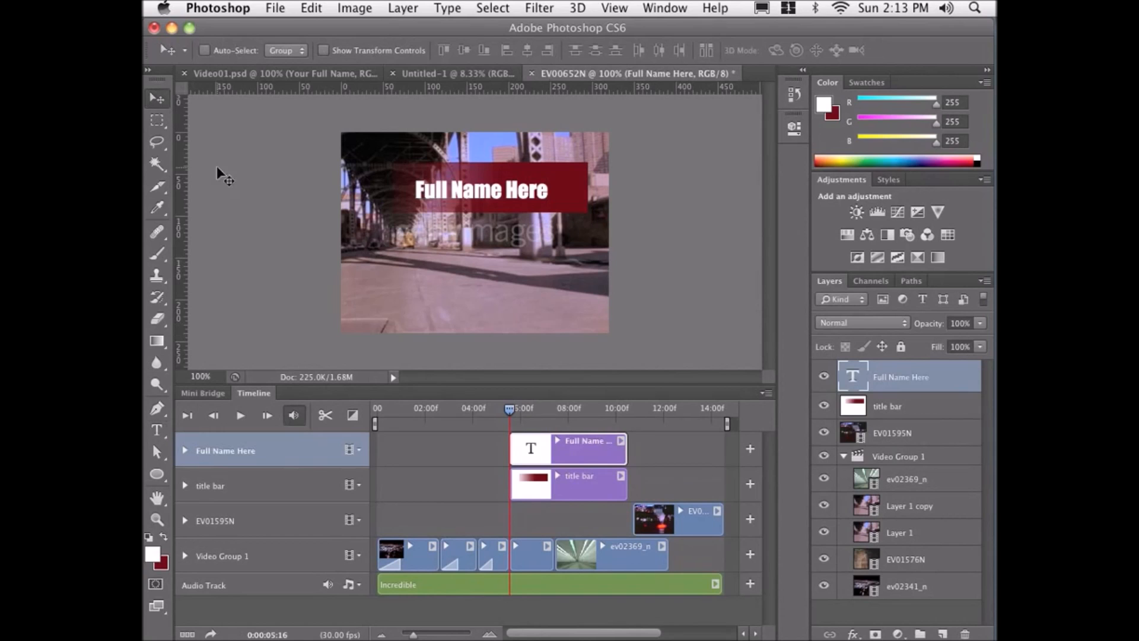
left_click_drag(449, 188, 458, 189)
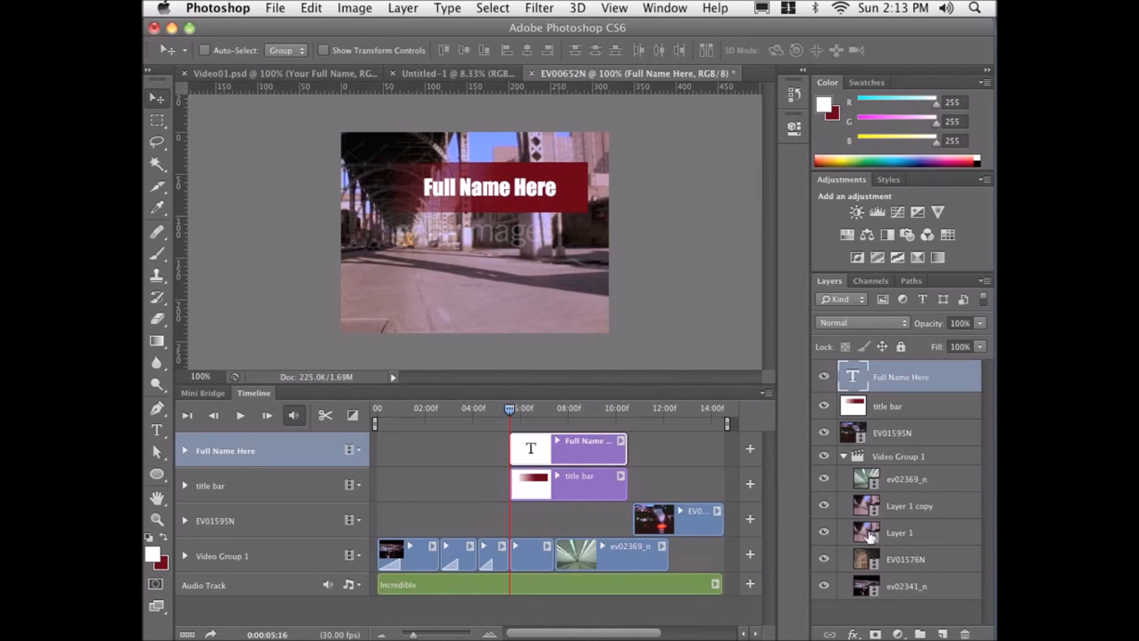
left_click(854, 634)
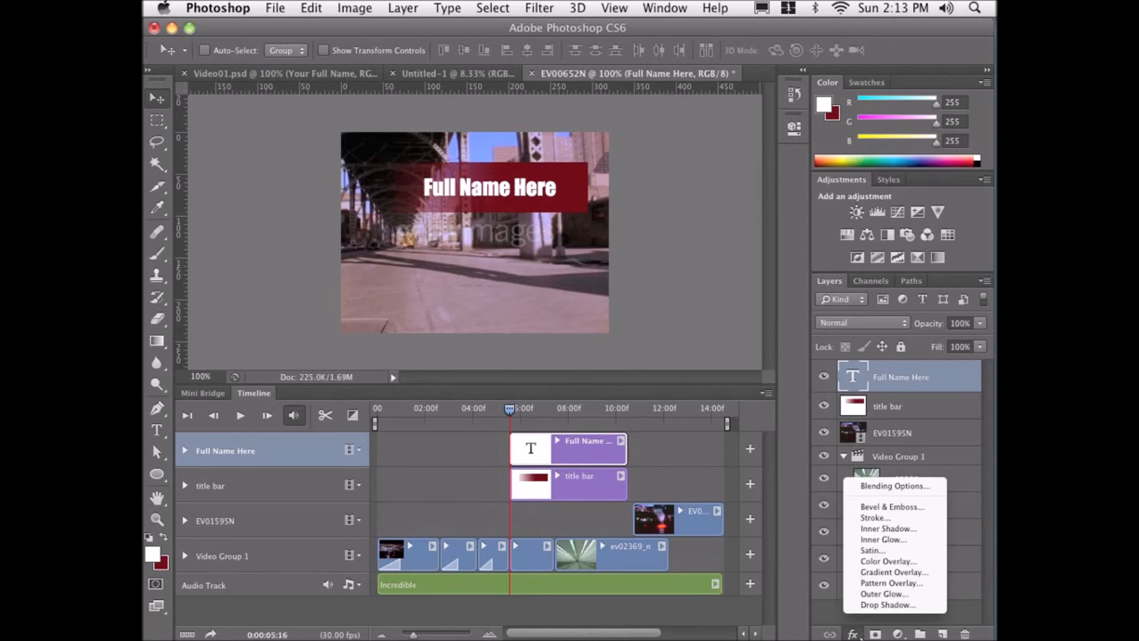
left_click(878, 604)
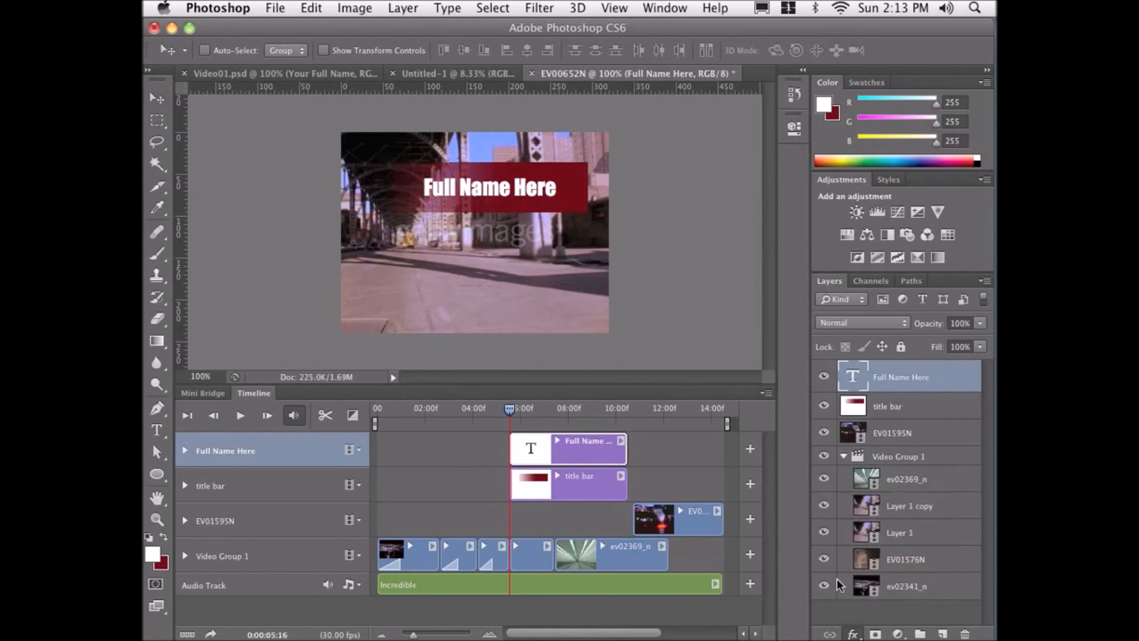
left_click_drag(575, 233, 617, 227)
left_click(564, 326)
key("Tab")
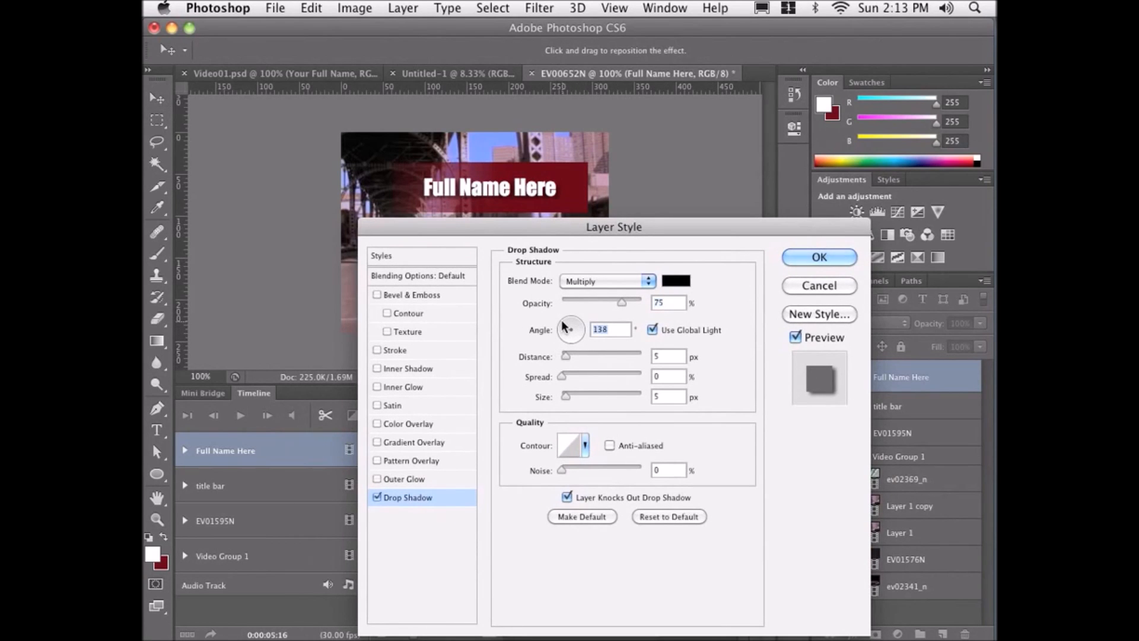
left_click_drag(565, 326, 567, 323)
left_click(789, 258)
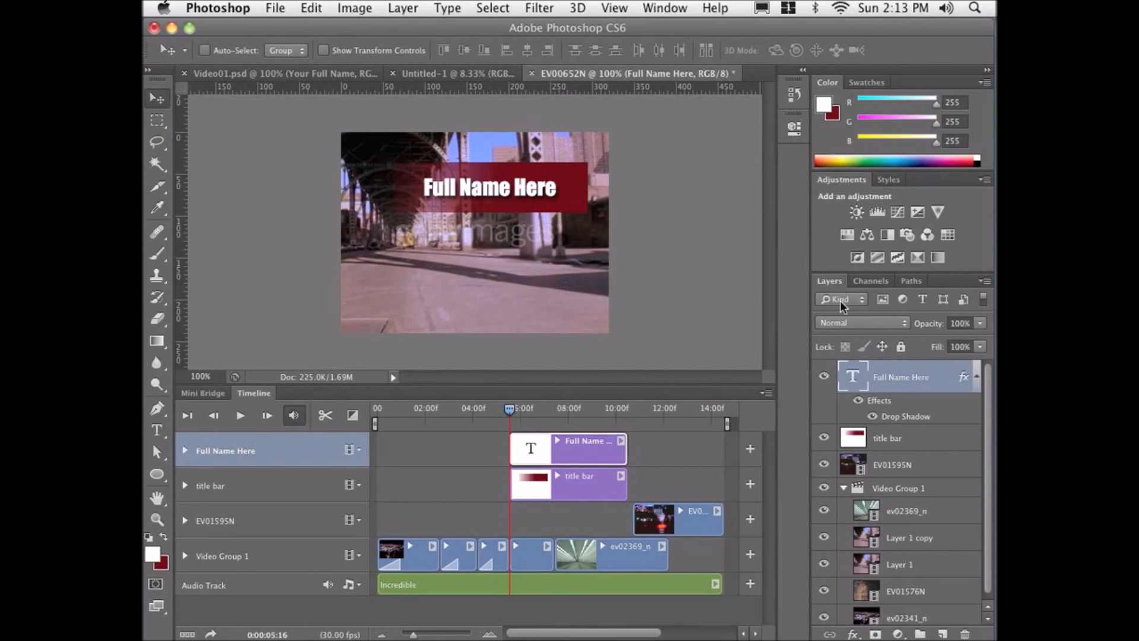
Convert the text and title bar layers into one smart object, inspect its contents, and return to the video document.
left_click(912, 443, "shift")
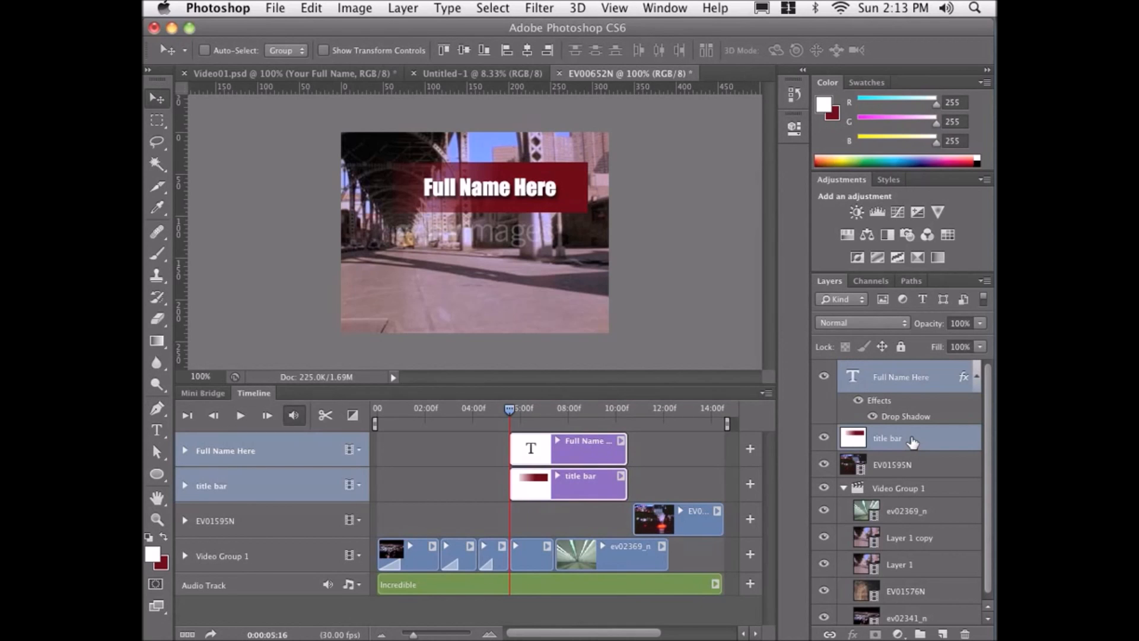
right_click(899, 380)
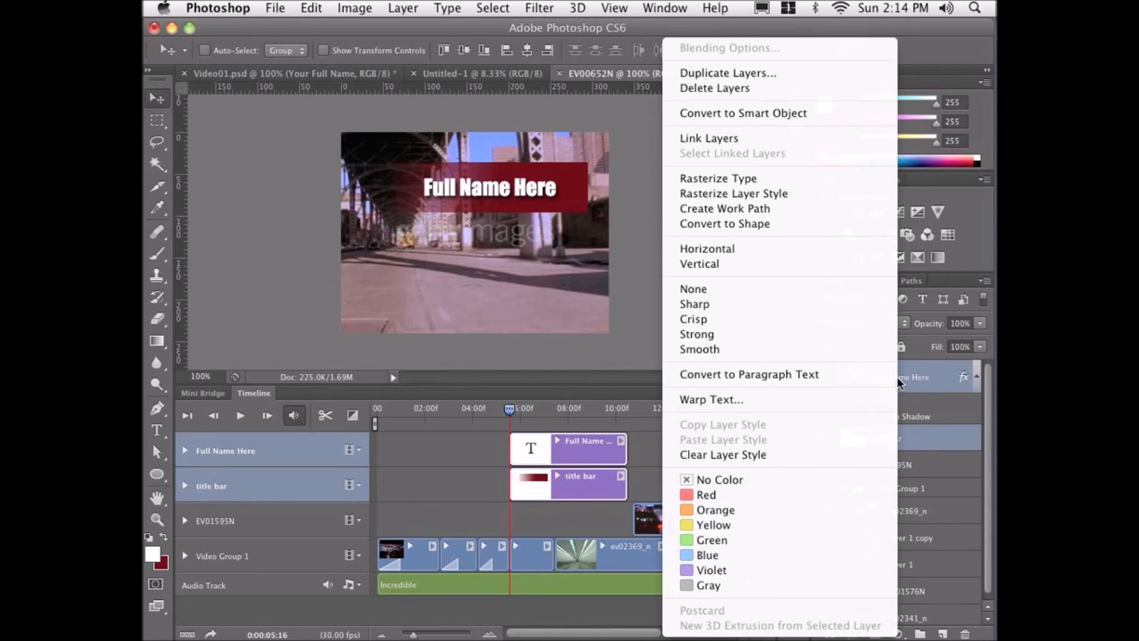
left_click(795, 110)
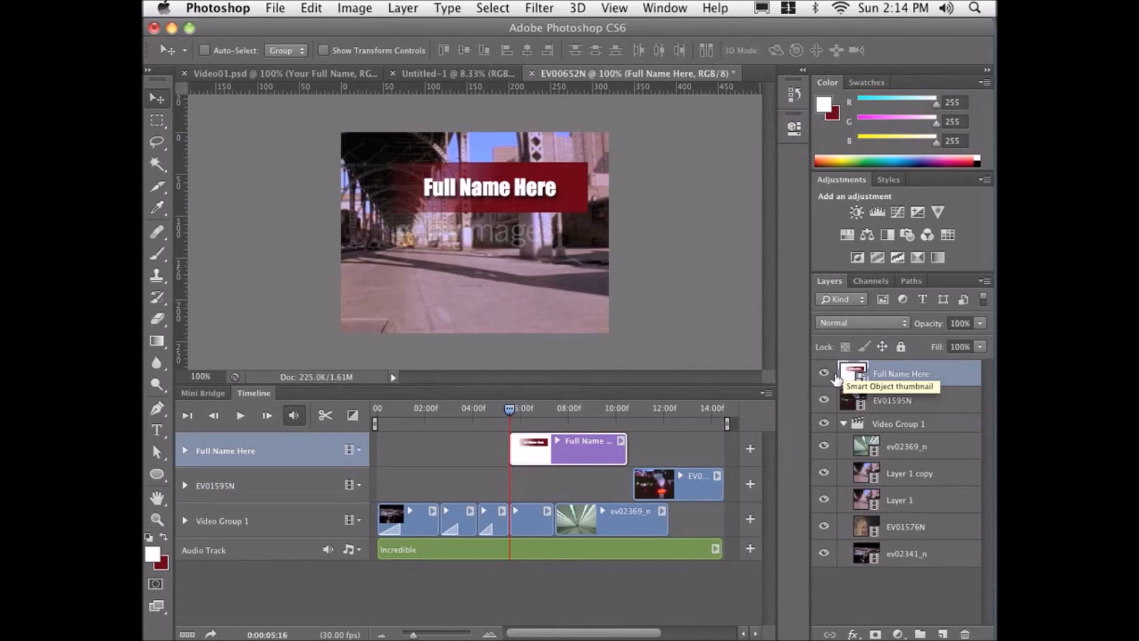
double_click(852, 375)
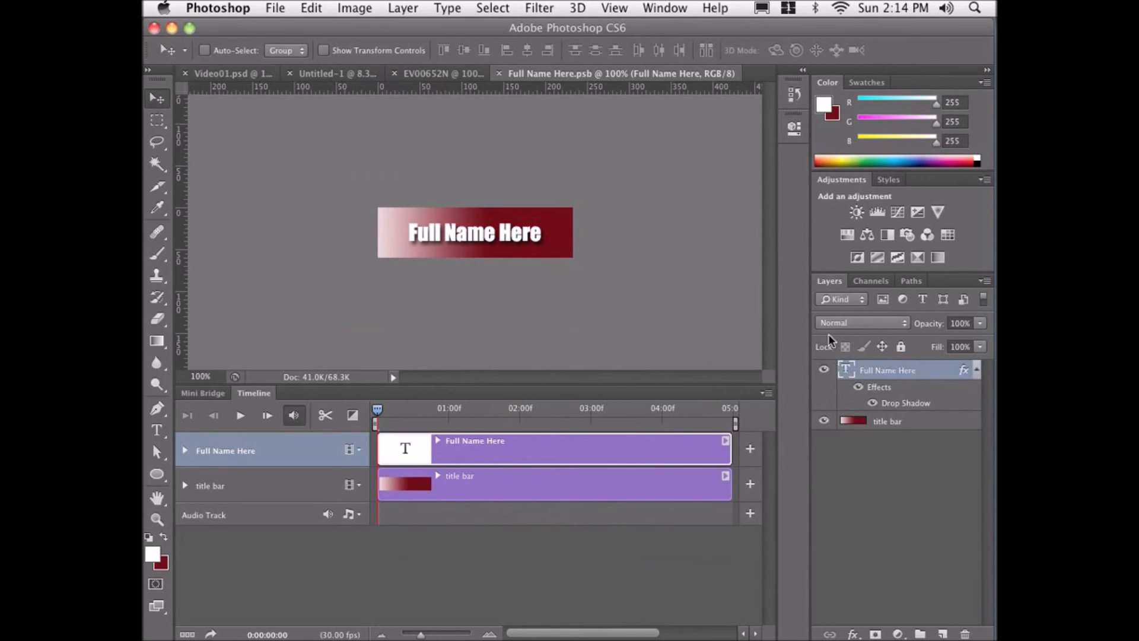
left_click(499, 72)
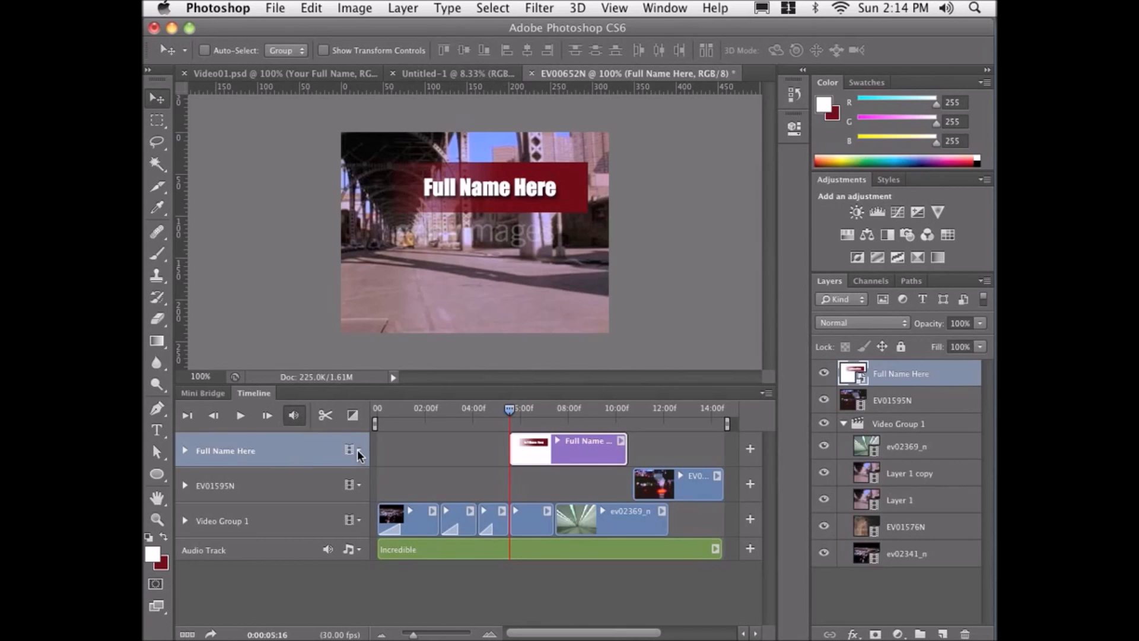
Expand the Full Name Here track and set a Transform keyframe at 0:00:05:18.
left_click(185, 451)
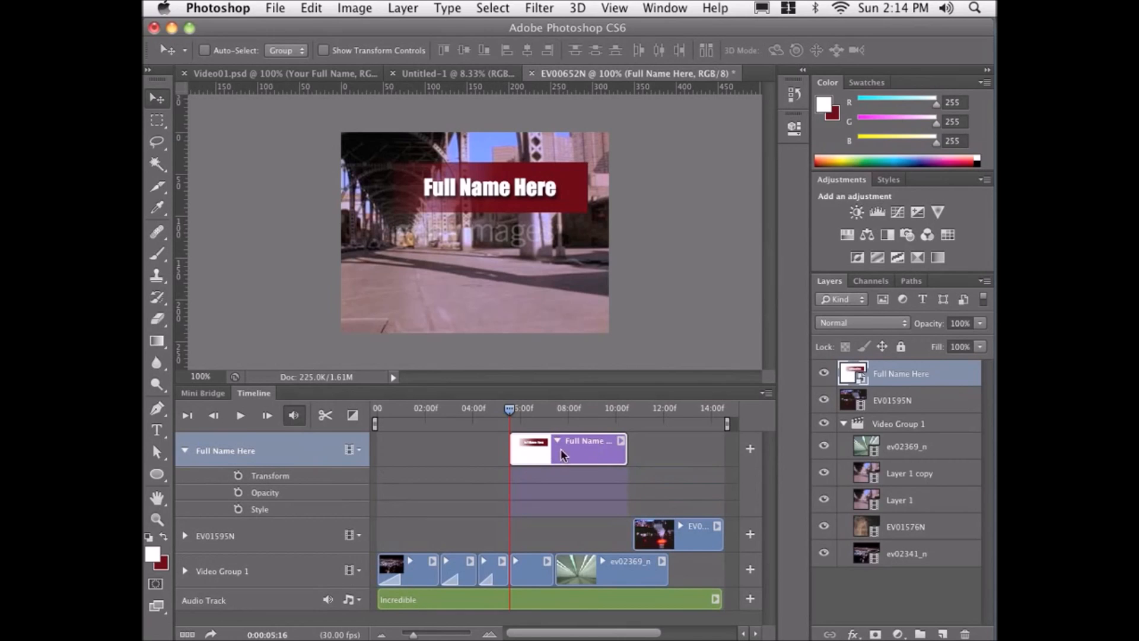
left_click(185, 536)
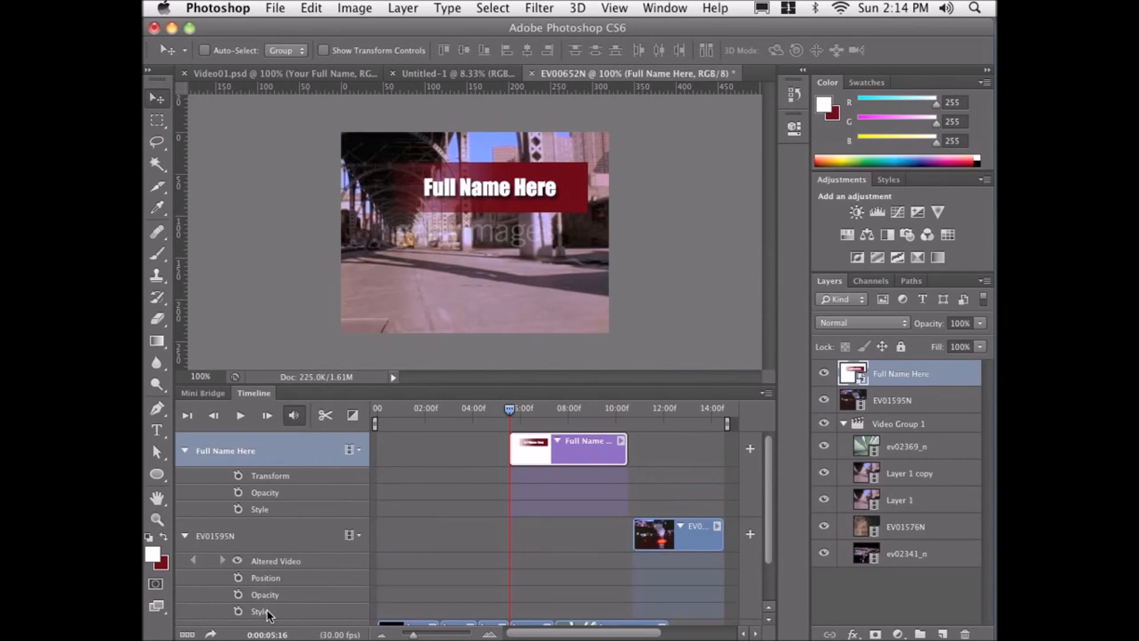
left_click(185, 536)
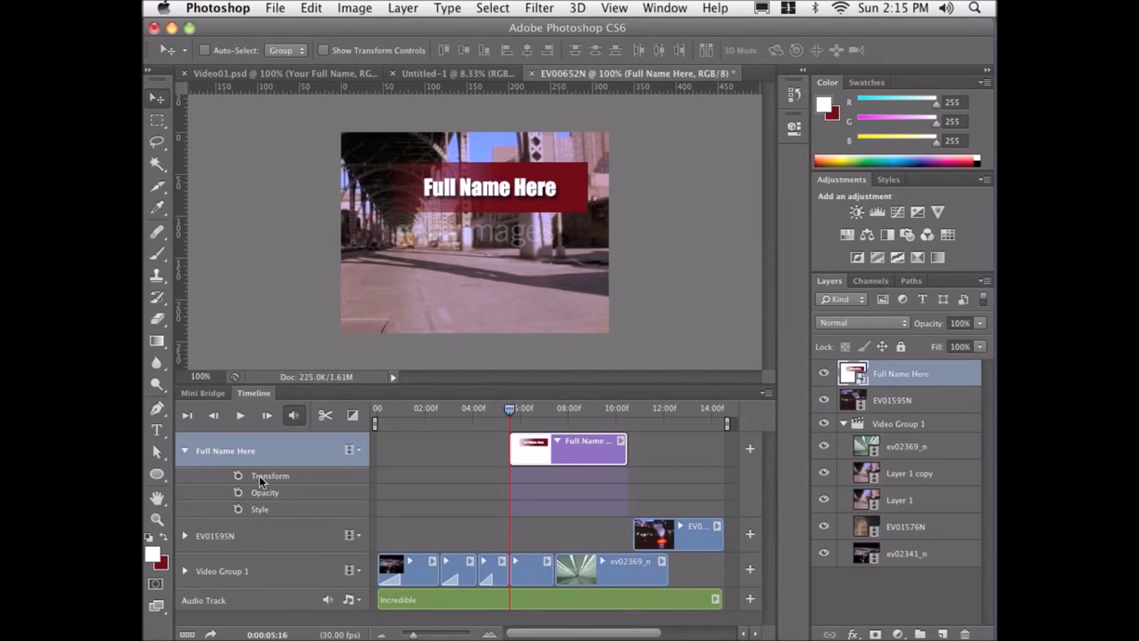
left_click_drag(507, 409, 510, 410)
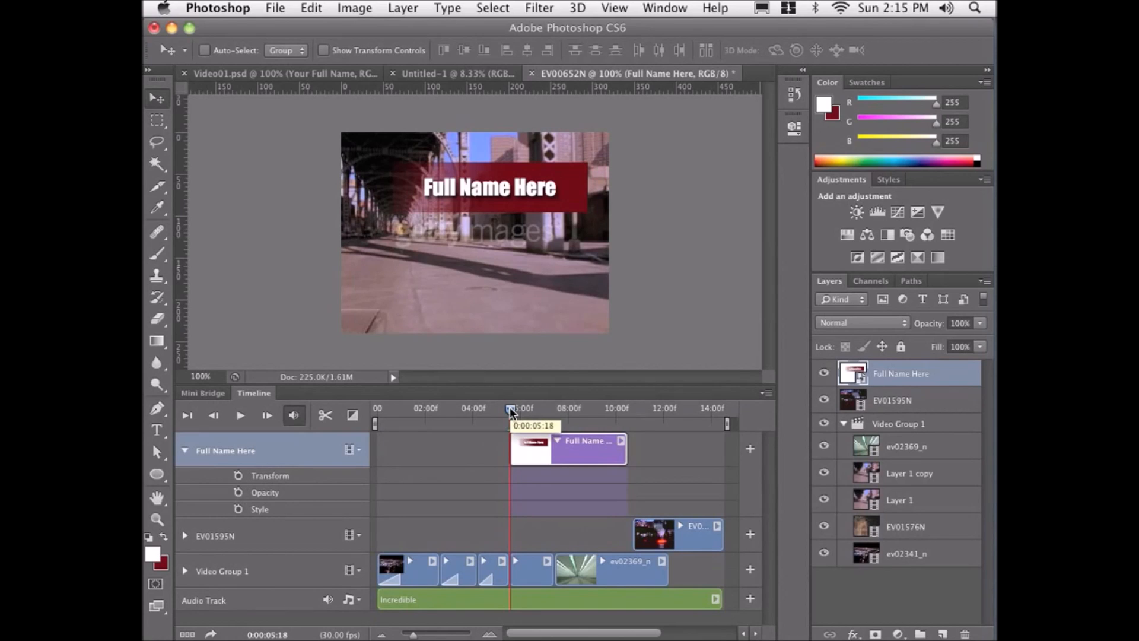
left_click(238, 476)
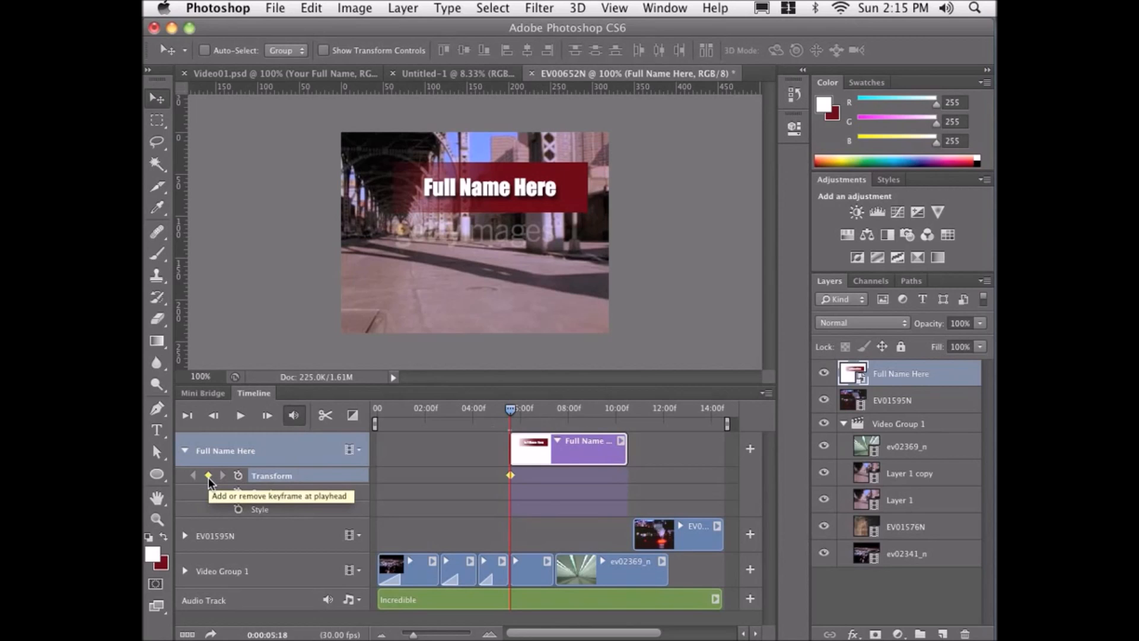
Add a Transform keyframe at 0:00:06:04, then at the first keyframe move the title off the frame's left edge.
left_click(522, 410)
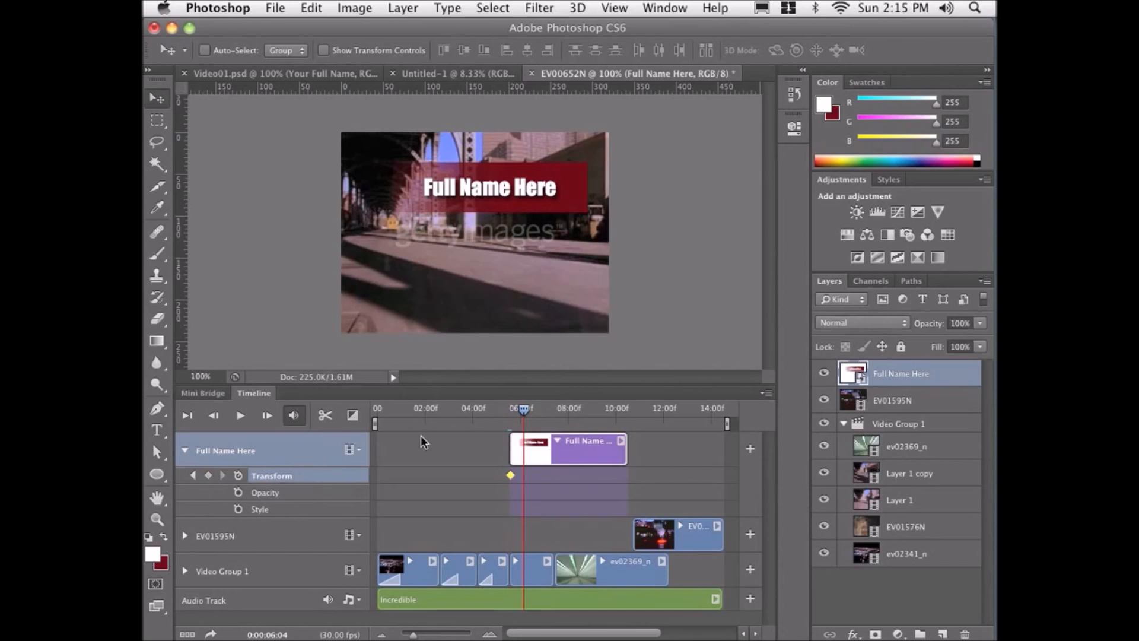
left_click(208, 475)
left_click(194, 475)
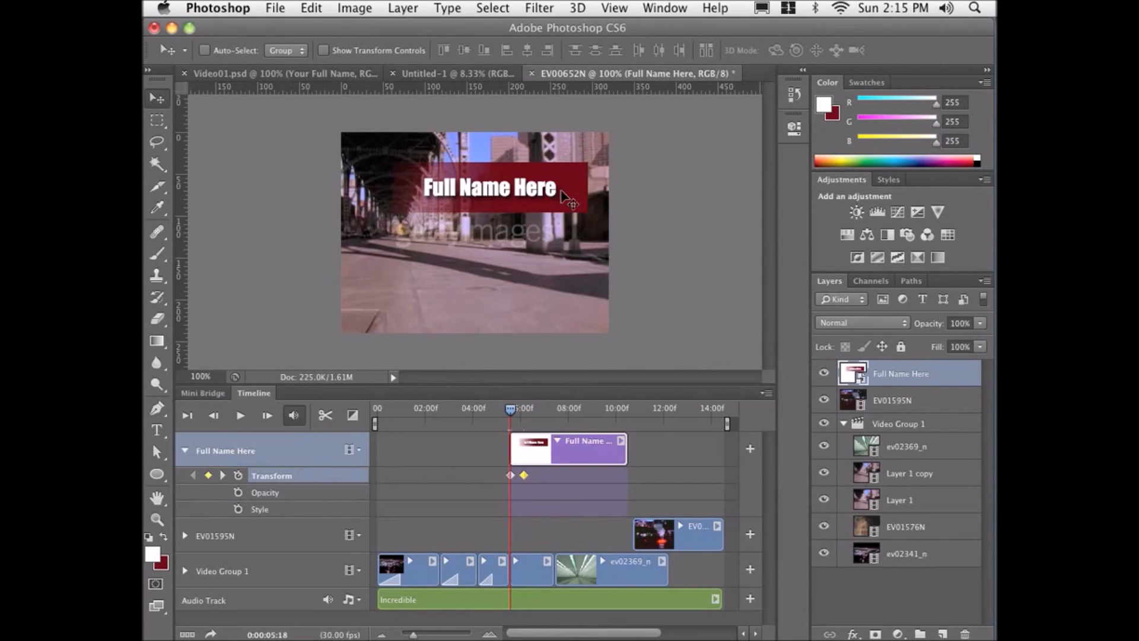
left_click_drag(561, 190, 309, 194)
Add a Transform keyframe at 0:00:08:22, and at 0:00:09:08 move the title up off the top of the frame.
left_click_drag(514, 410, 586, 411)
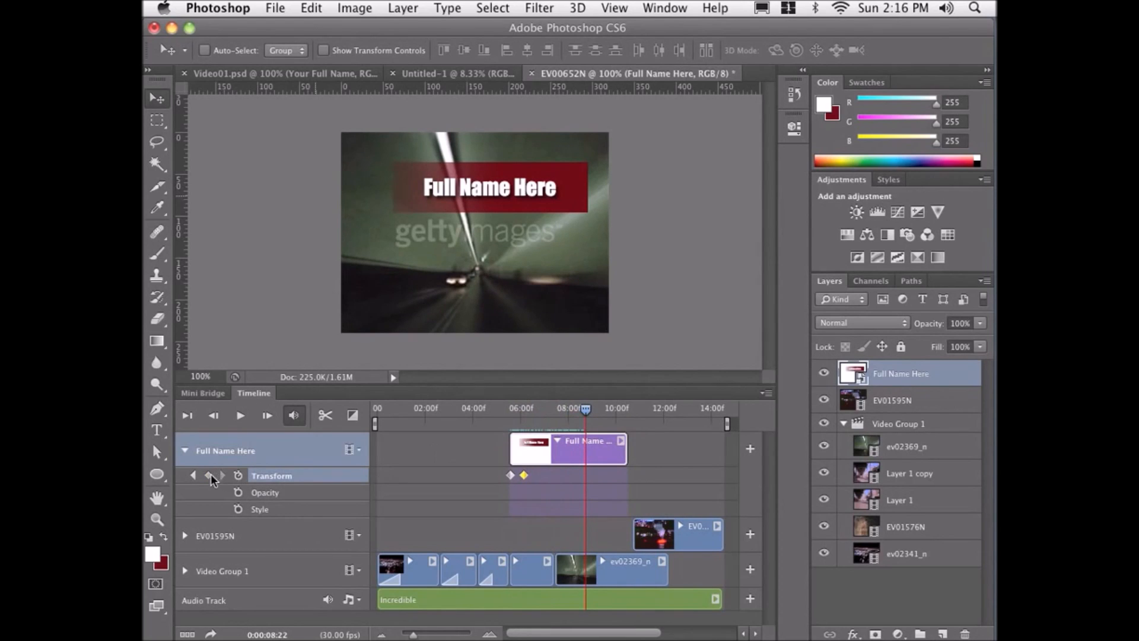
left_click(208, 475)
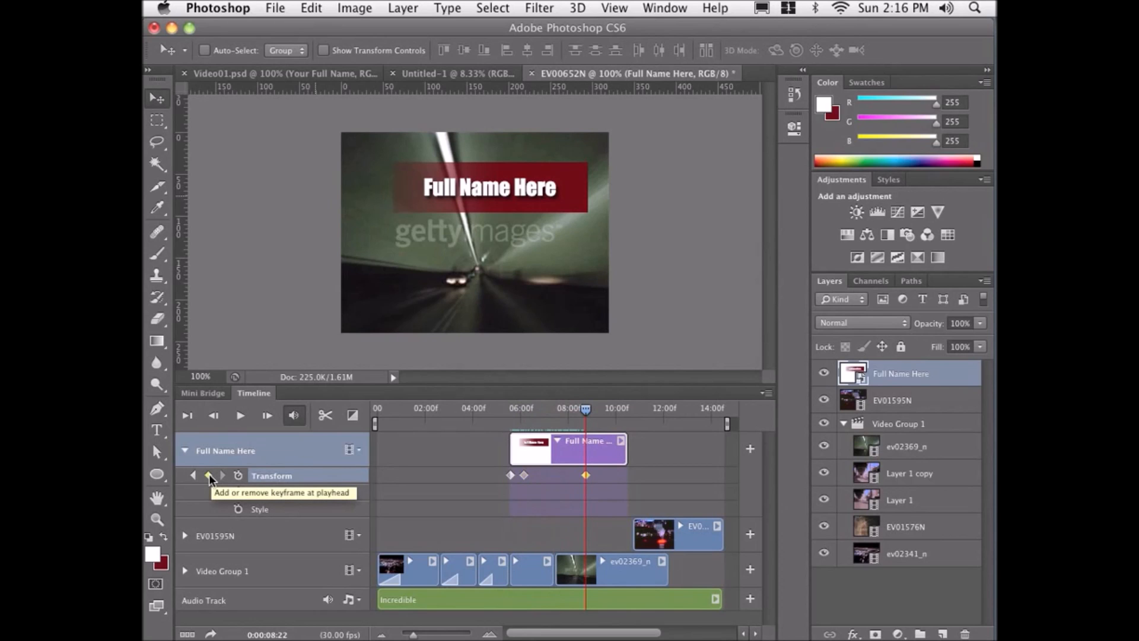
left_click_drag(587, 409, 597, 409)
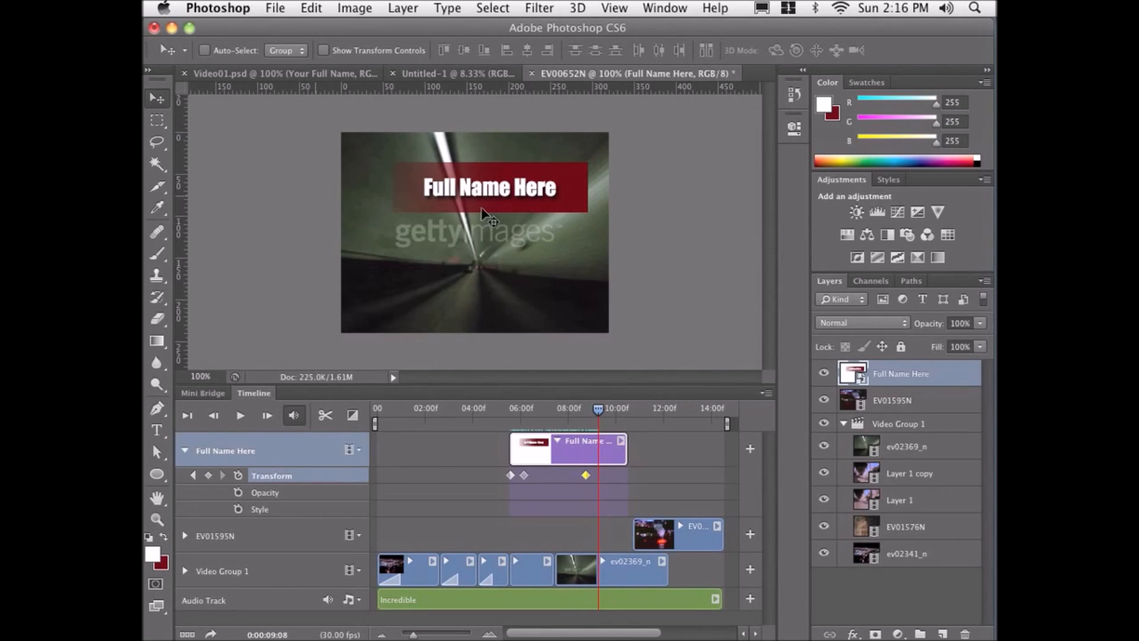
left_click_drag(482, 211, 475, 123)
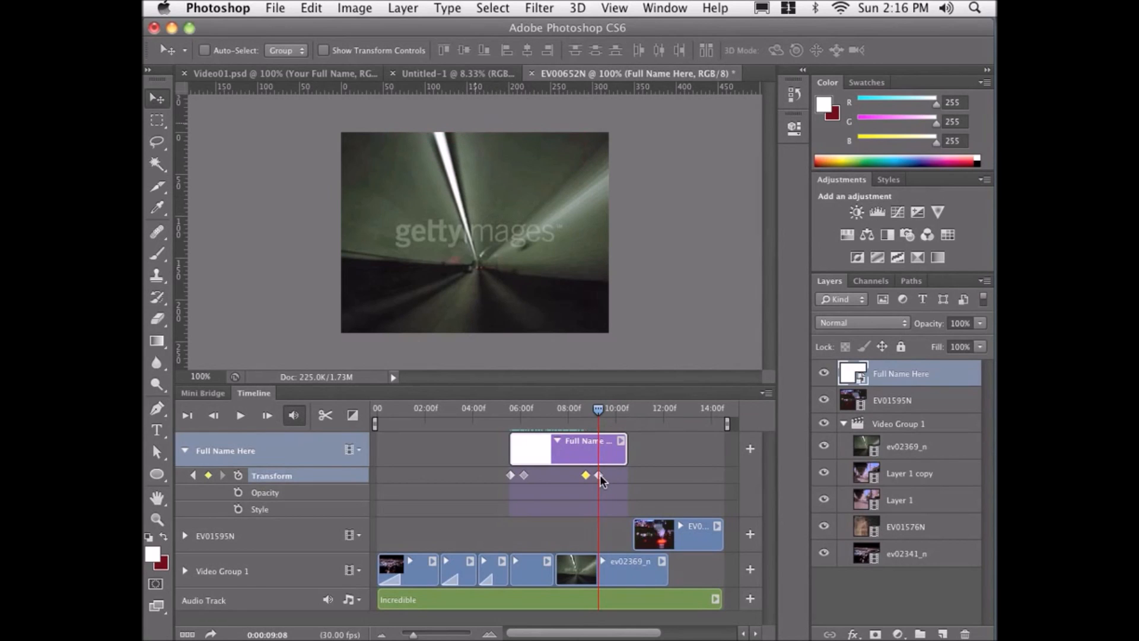
Preview the title's slide-in and slide-out animation and review the soundtrack's volume and fade settings.
left_click_drag(600, 408, 509, 413)
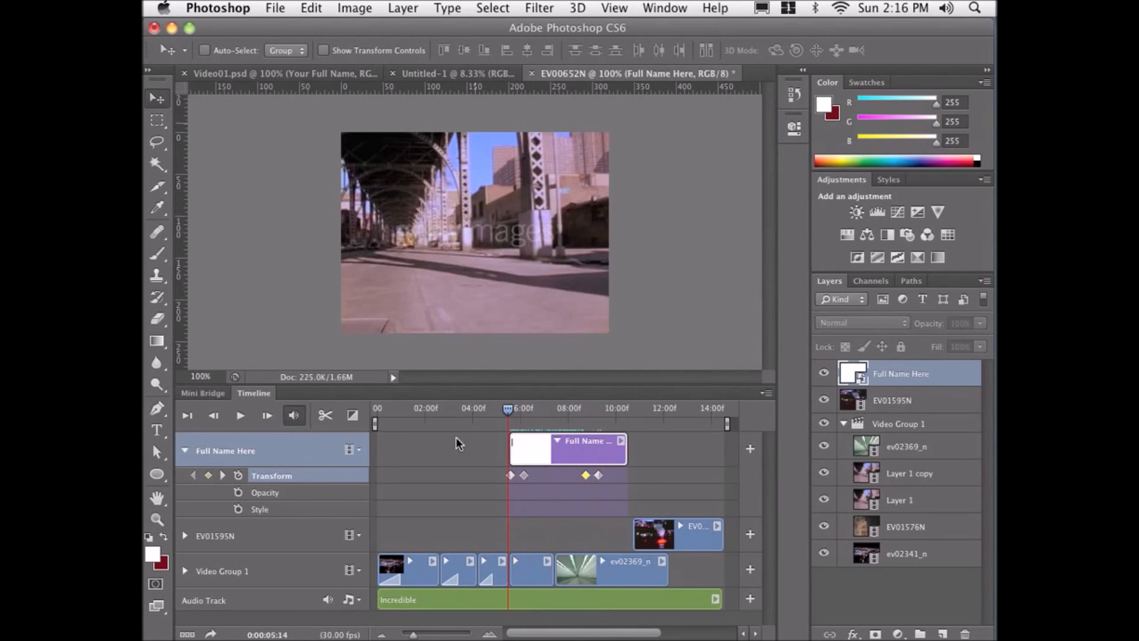
left_click(247, 423)
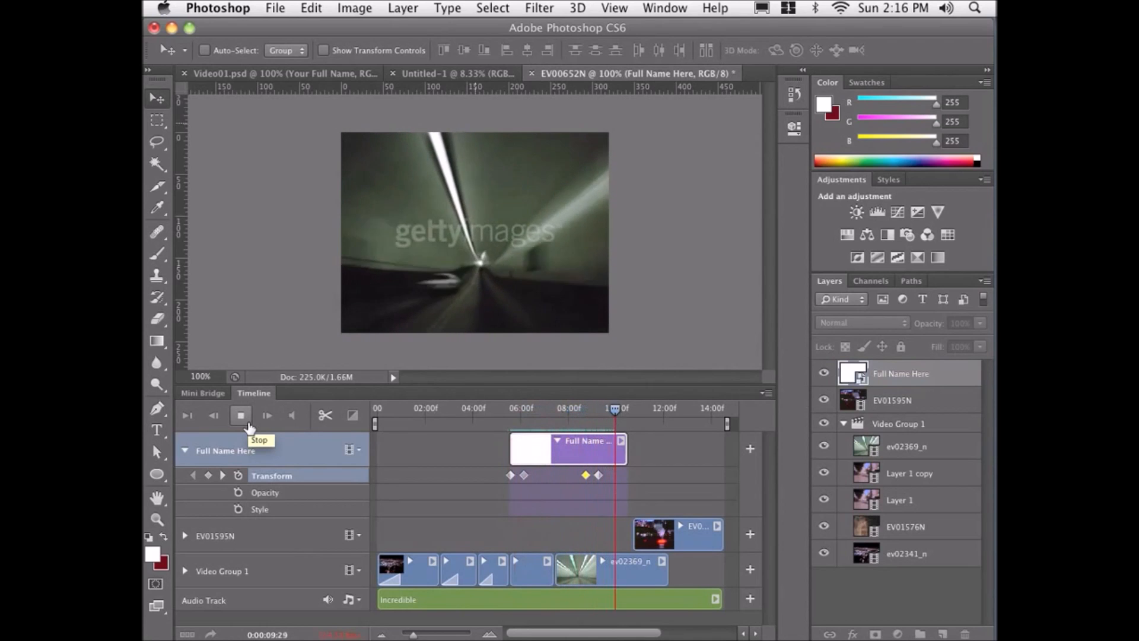
left_click(240, 415)
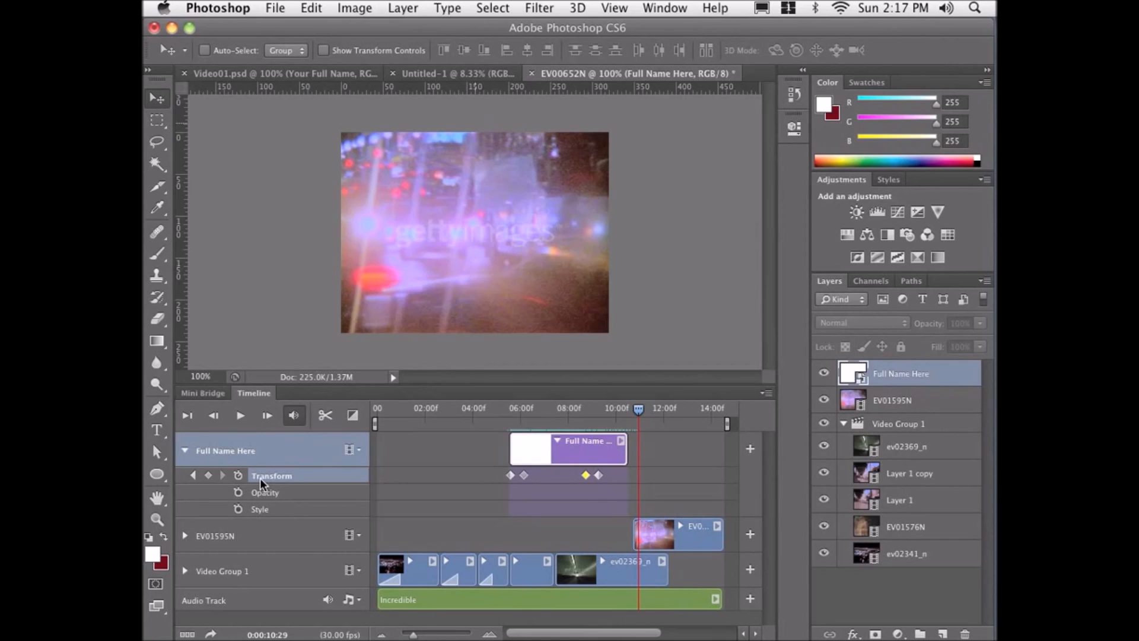
left_click(376, 410)
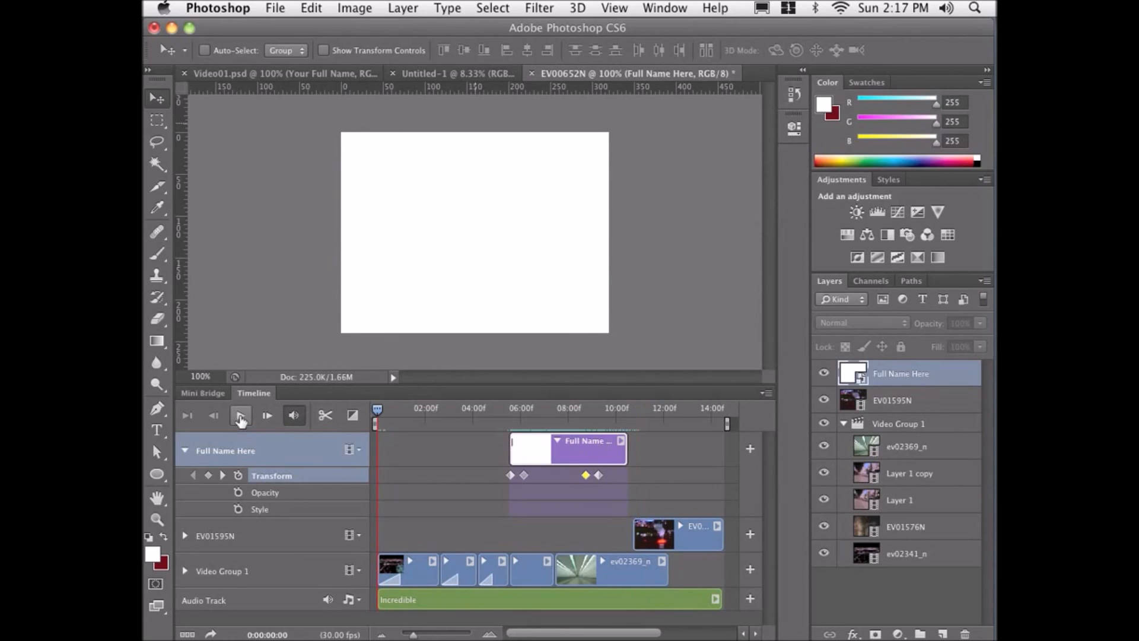
left_click(716, 600)
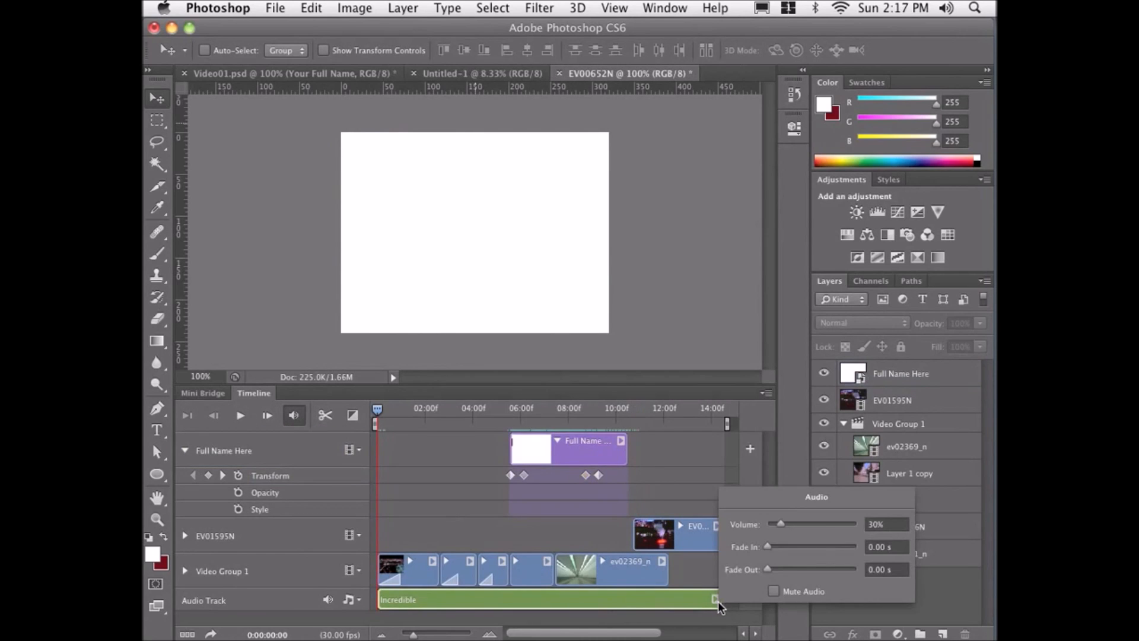
left_click(717, 601)
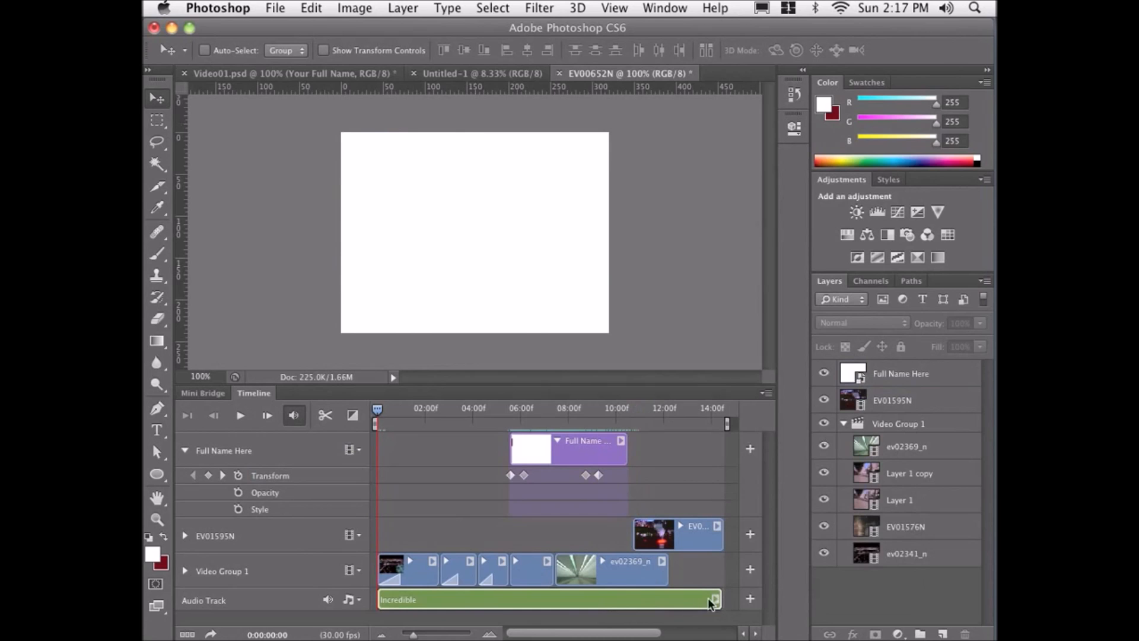
Play the whole video from the start to review the result.
left_click(241, 415)
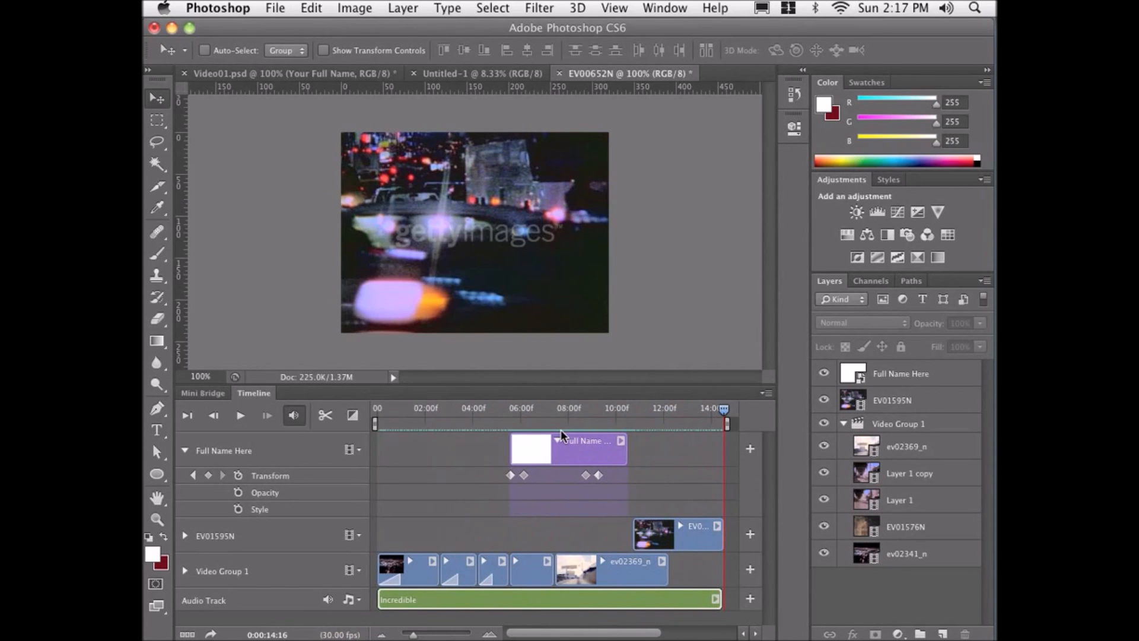
left_click_drag(398, 410, 371, 408)
left_click(237, 418)
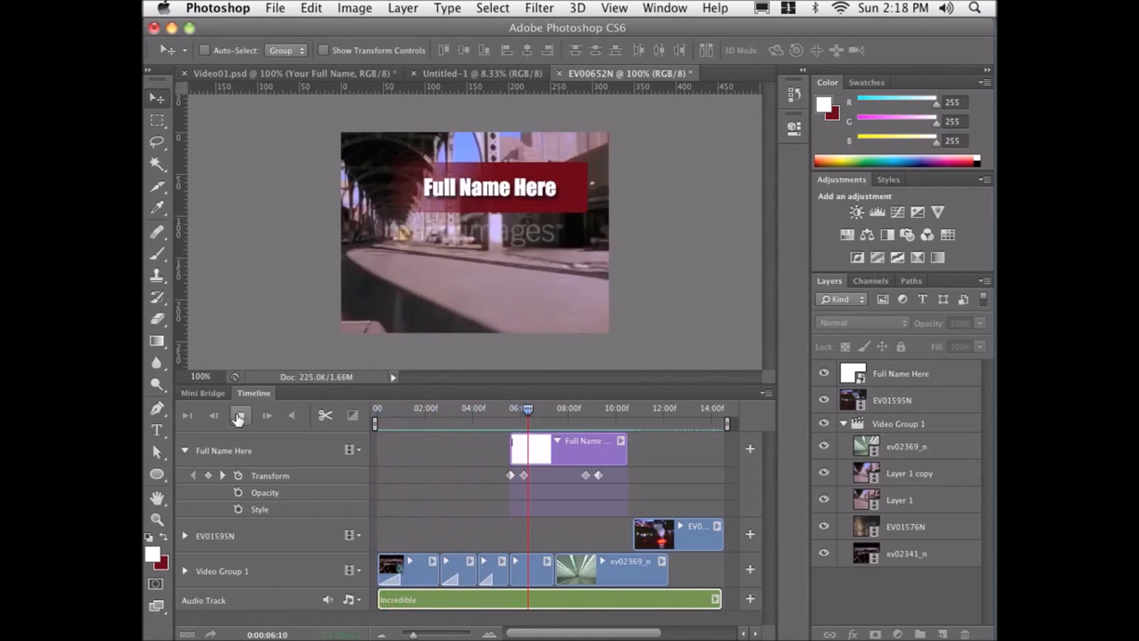
left_click(238, 419)
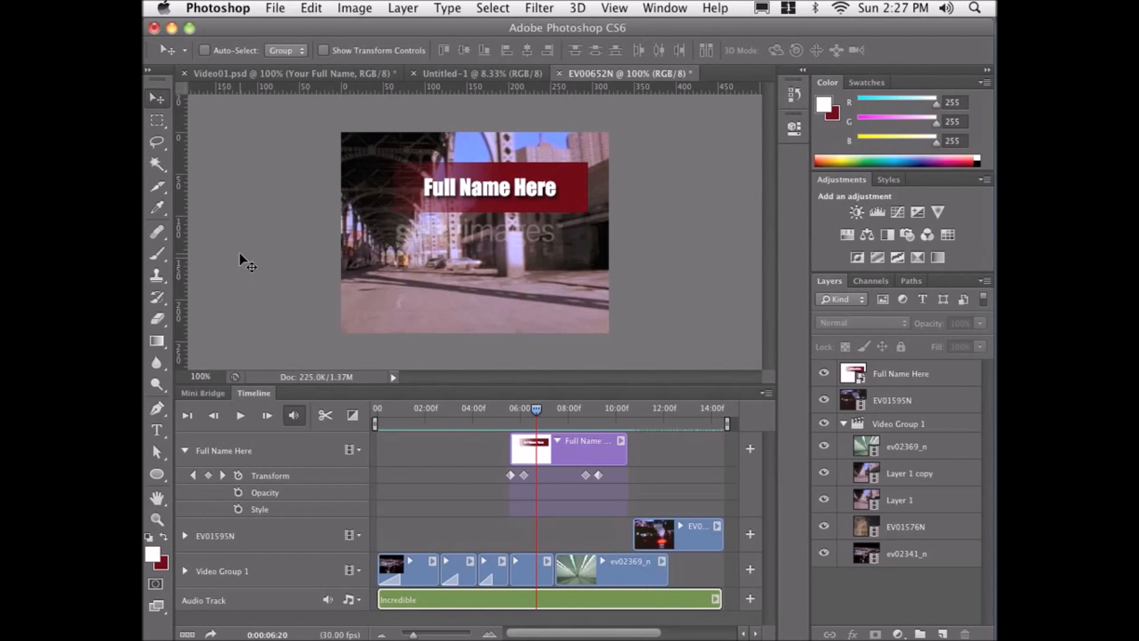
Start rendering the video and choose the cut_to_the_beat folder as the output location.
left_click(276, 10)
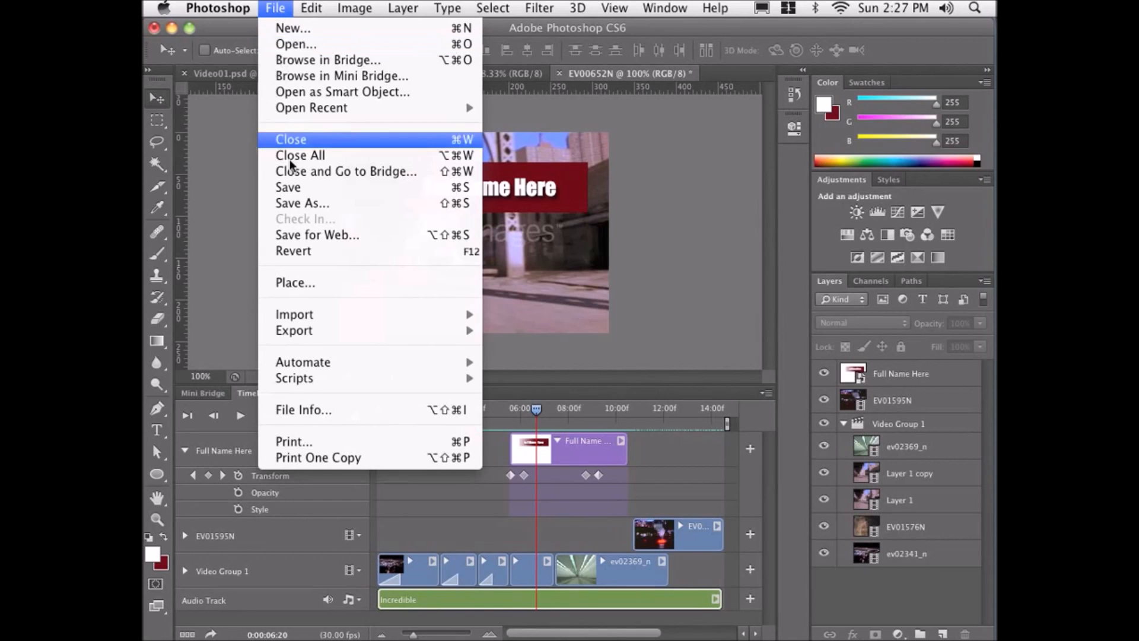
mouse_move(295, 336)
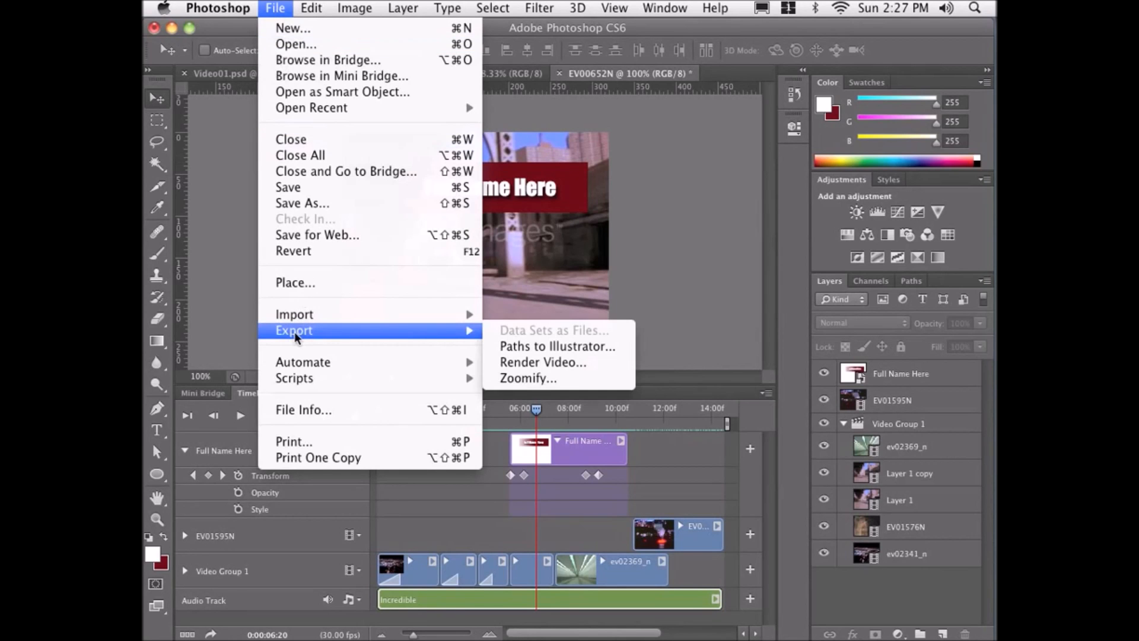
left_click(511, 363)
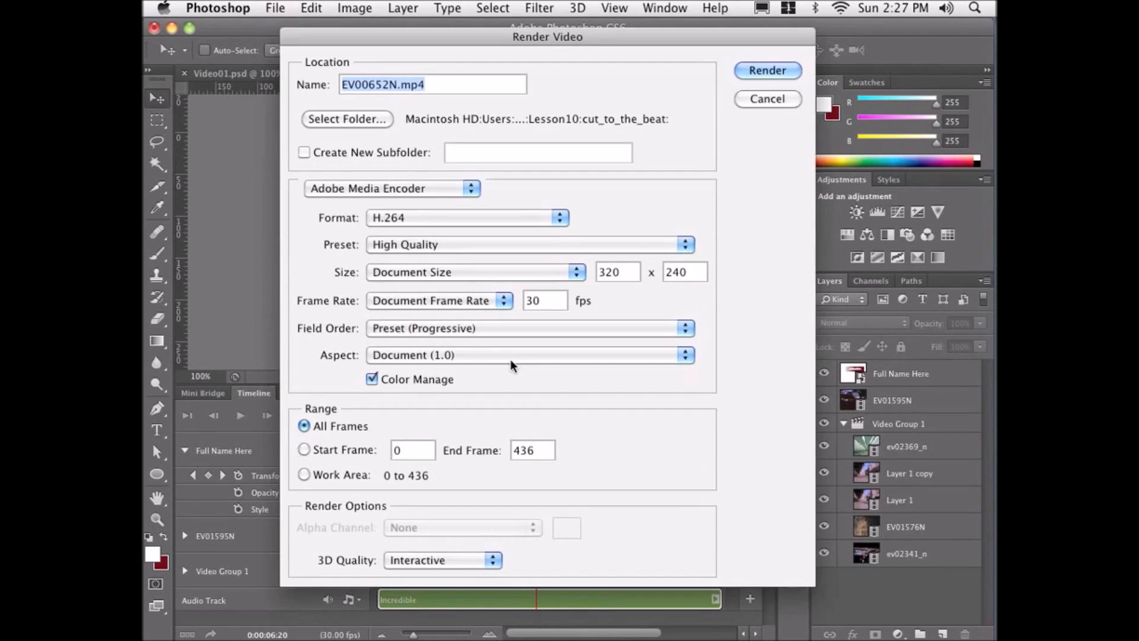
left_click(376, 119)
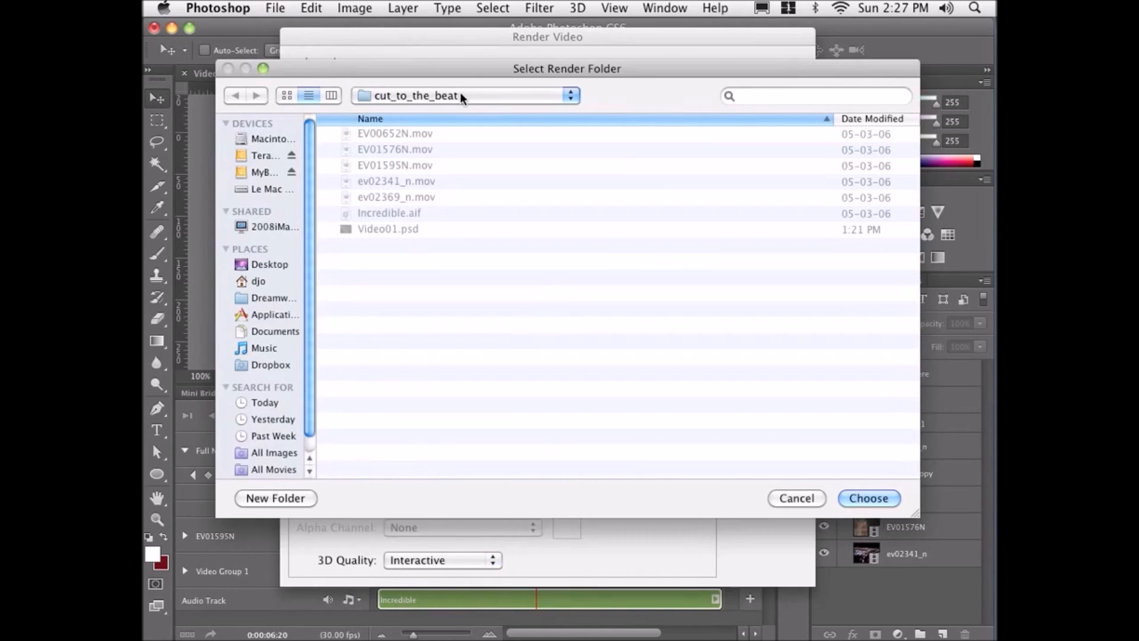
left_click(848, 500)
Name the rendered file First_PS_Video.mp4.
left_click(396, 84)
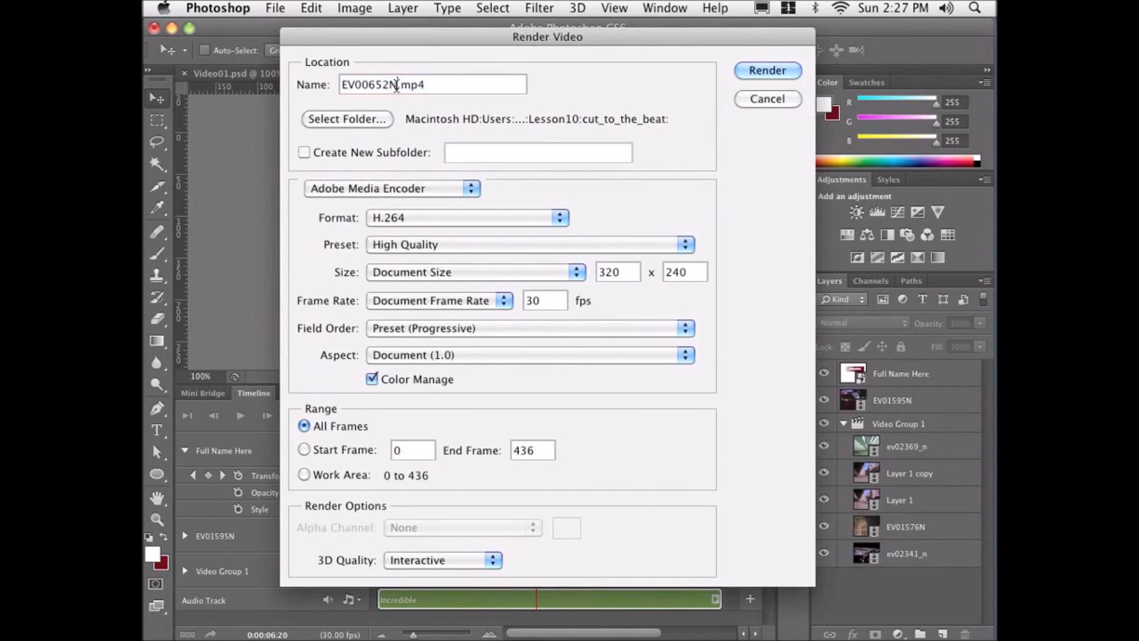
left_click_drag(396, 84, 324, 85)
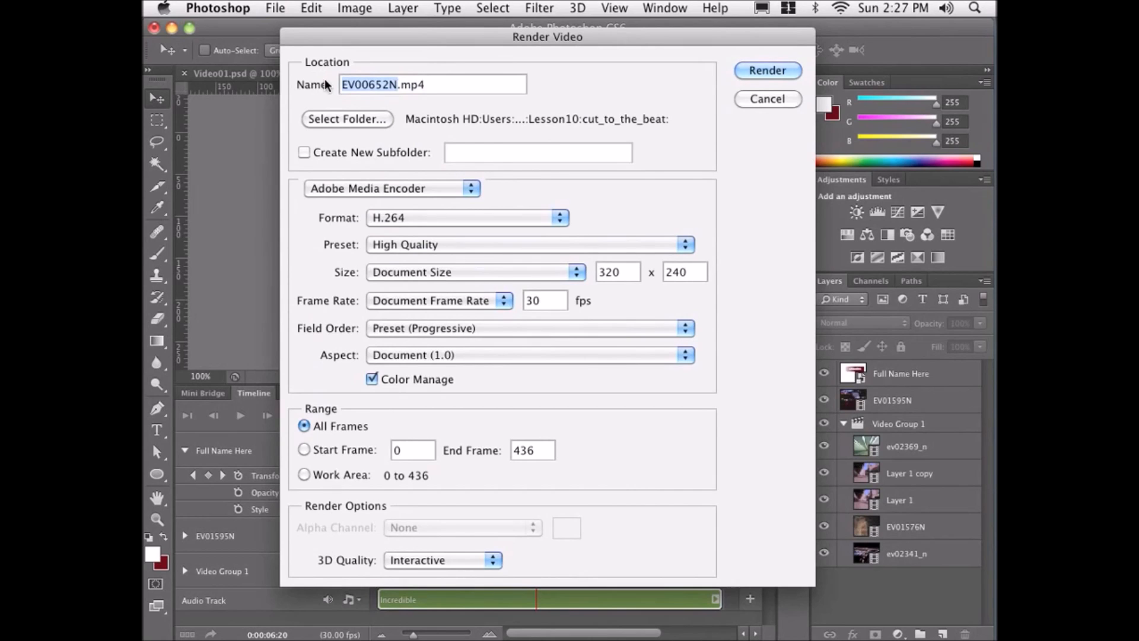
type("First")
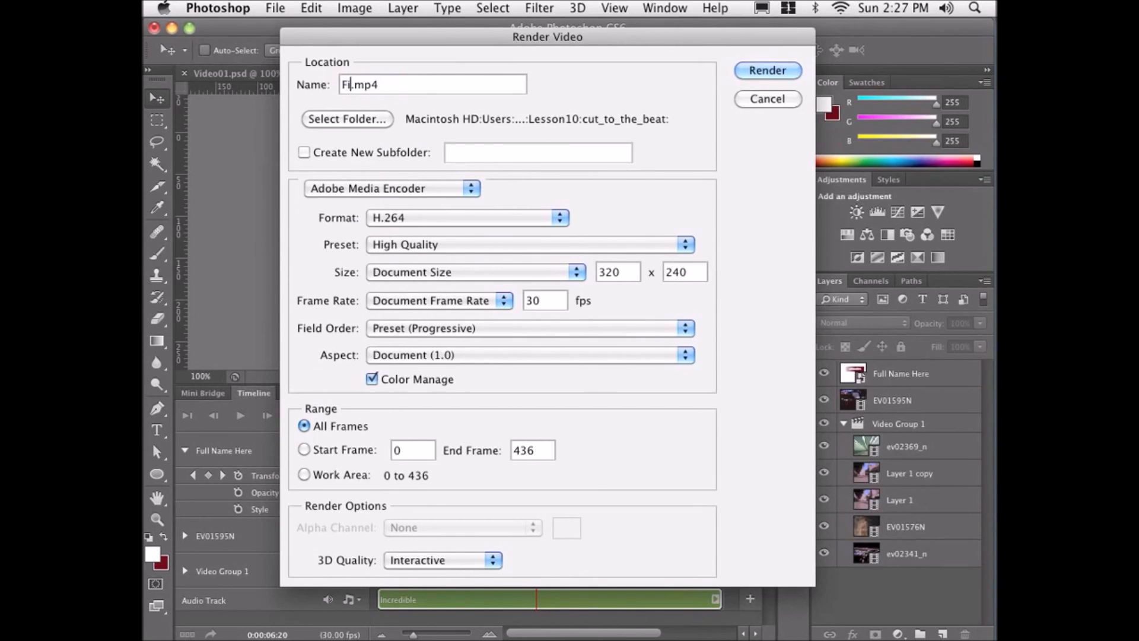
type("_PS_Video")
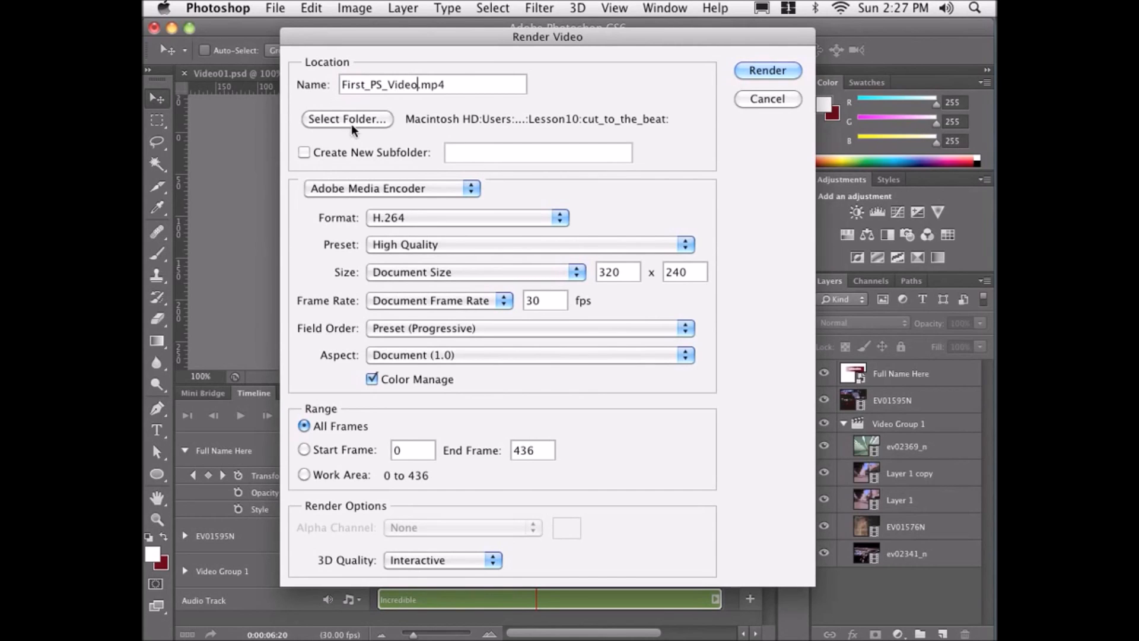
Review the available presets, keep H.264 with the High Quality preset, and render the video.
left_click(371, 242)
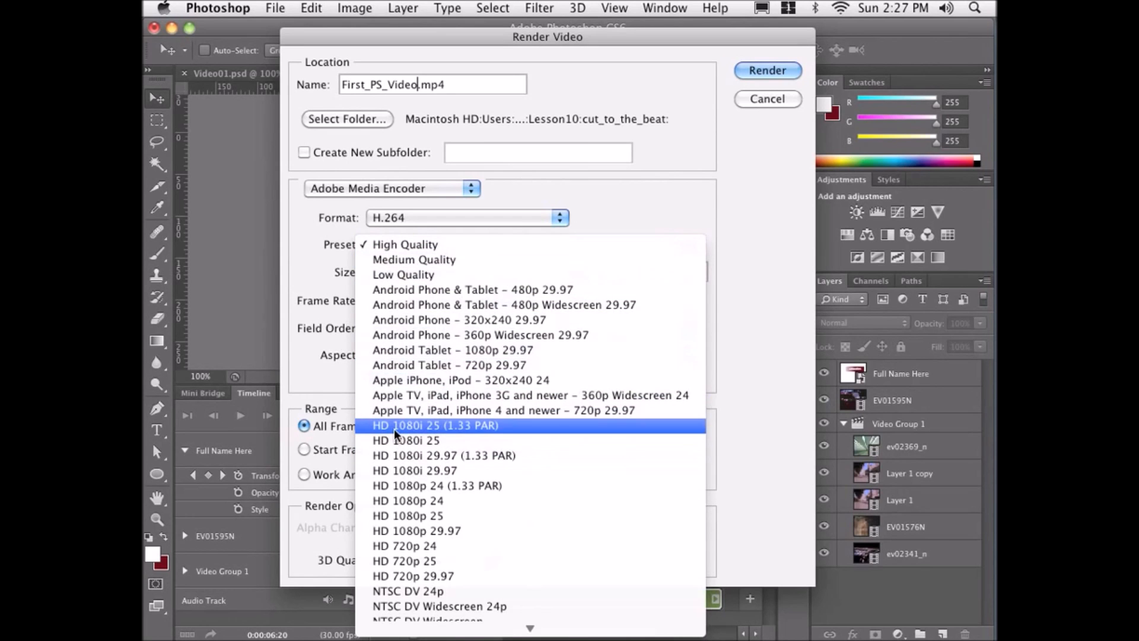
scroll(396, 433, "down", 5)
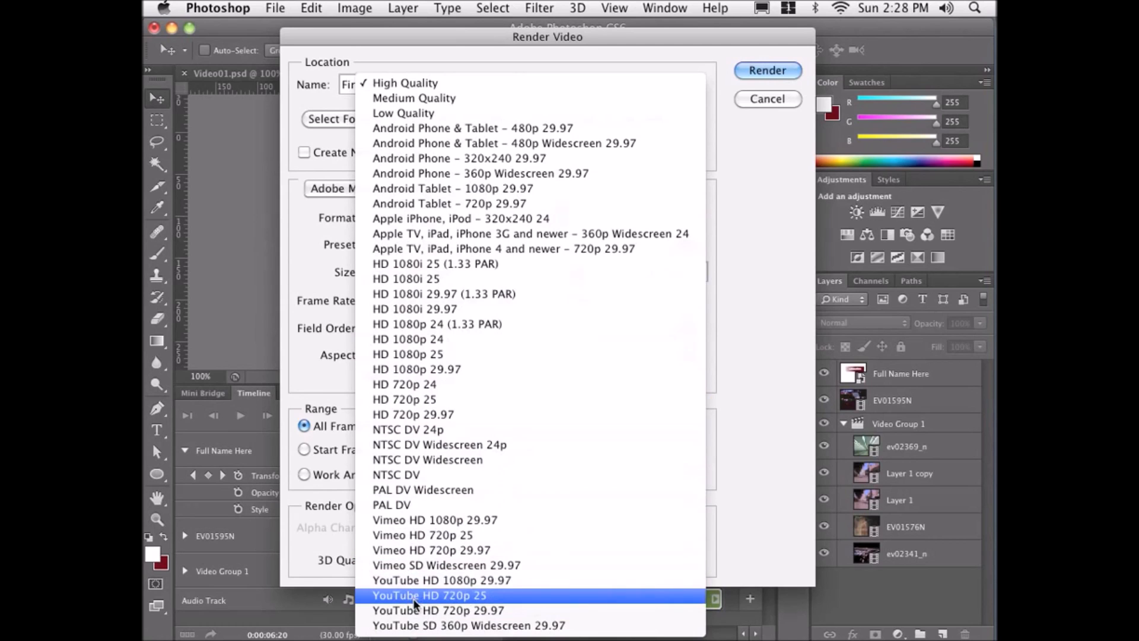
left_click(421, 86)
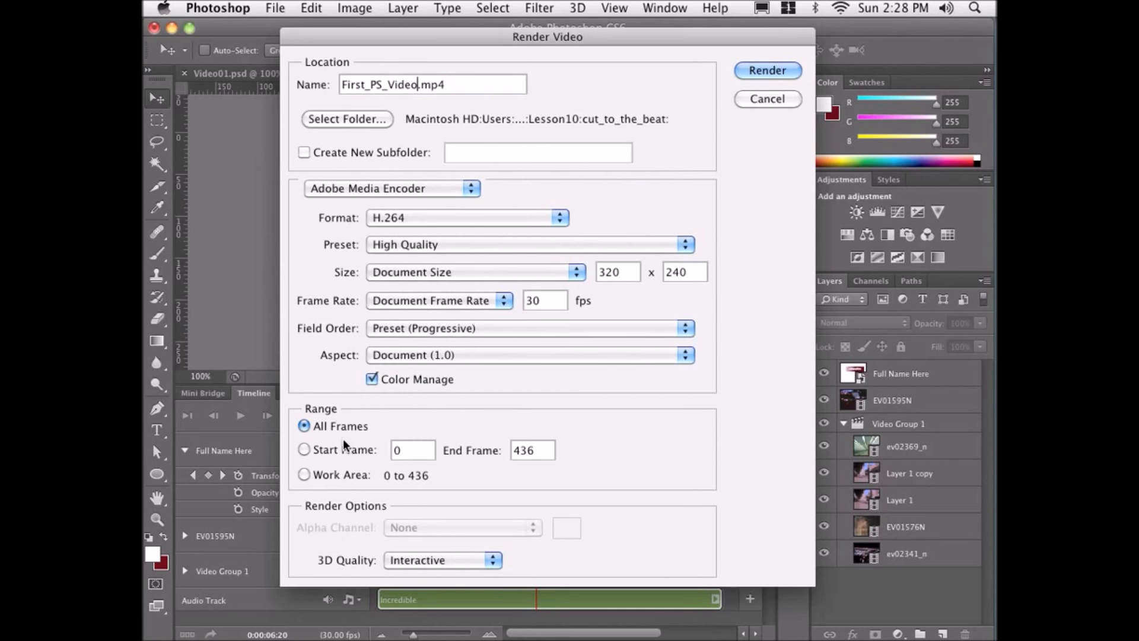
left_click(773, 68)
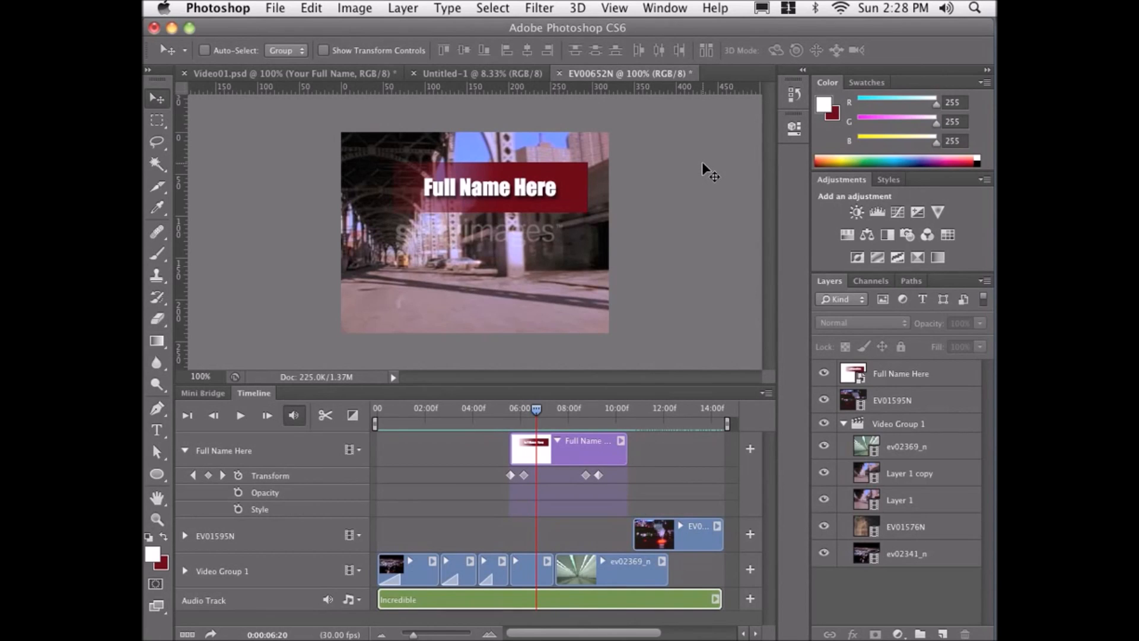
Switch to Finder and preview First_PS_Video.mp4 in the cut_to_the_beat folder, then return to Photoshop.
key("super+Tab")
key("super+Tab")
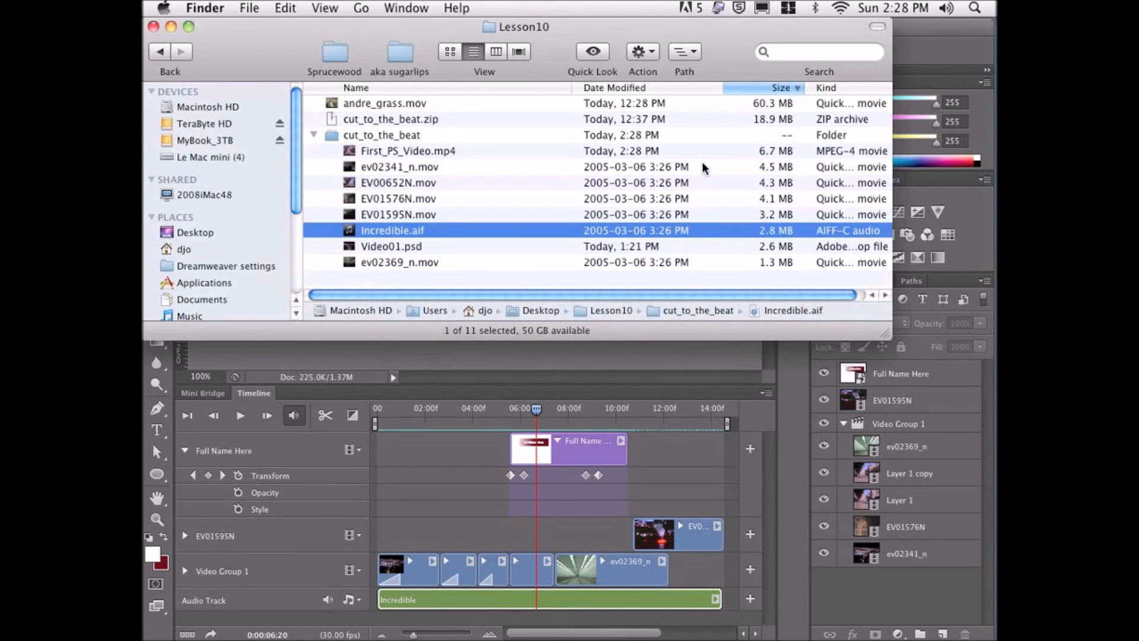
left_click(374, 151)
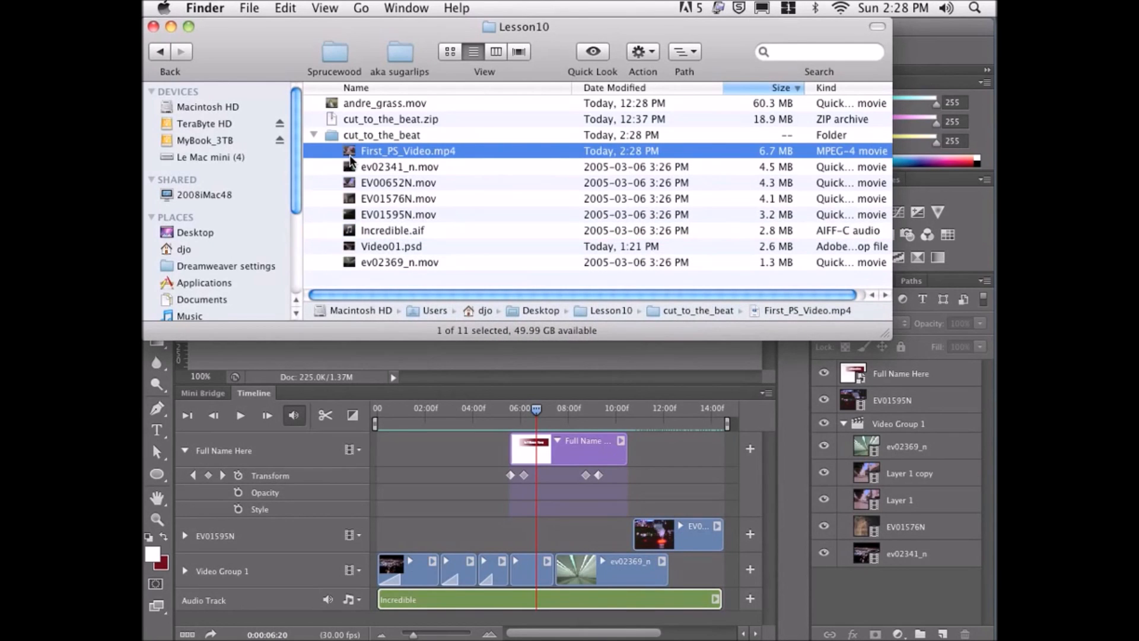
key("space")
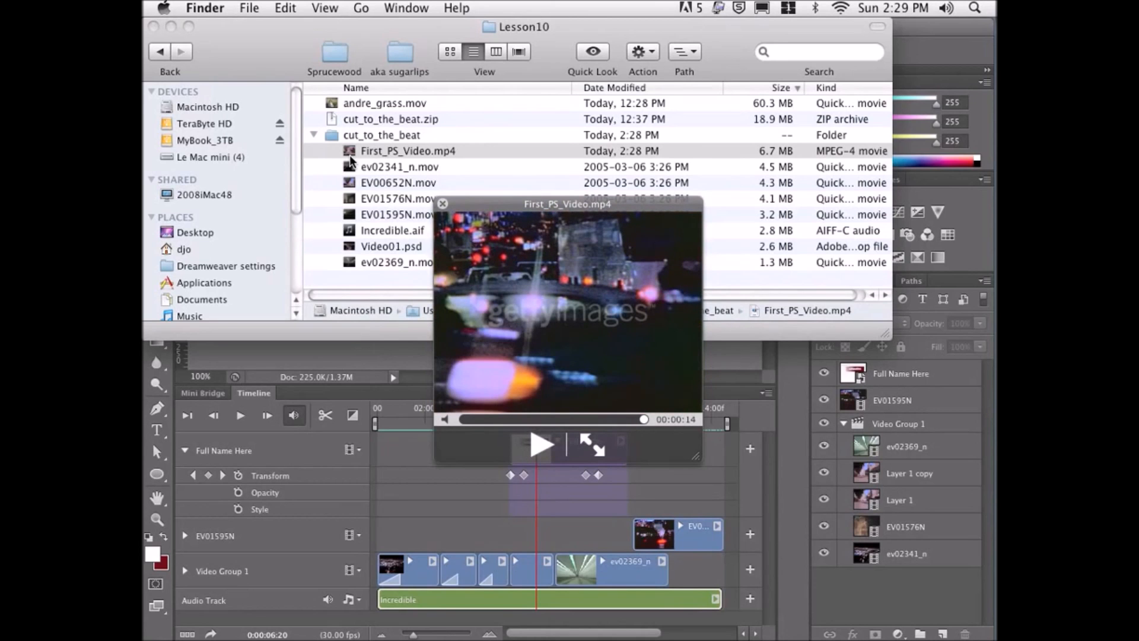
key("space")
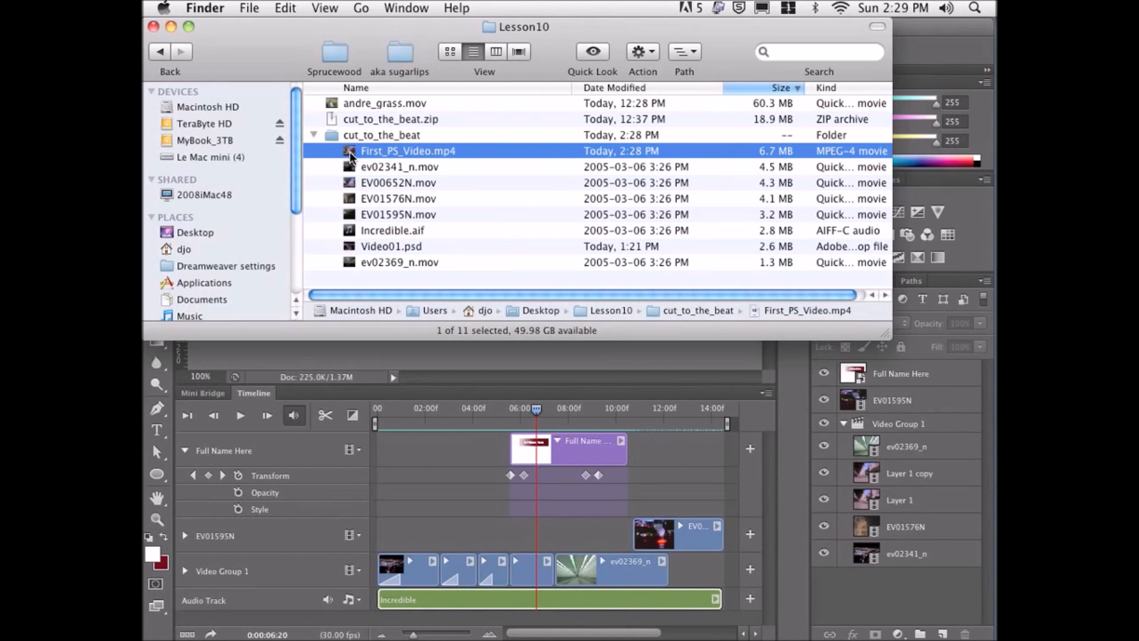
key("super+Tab")
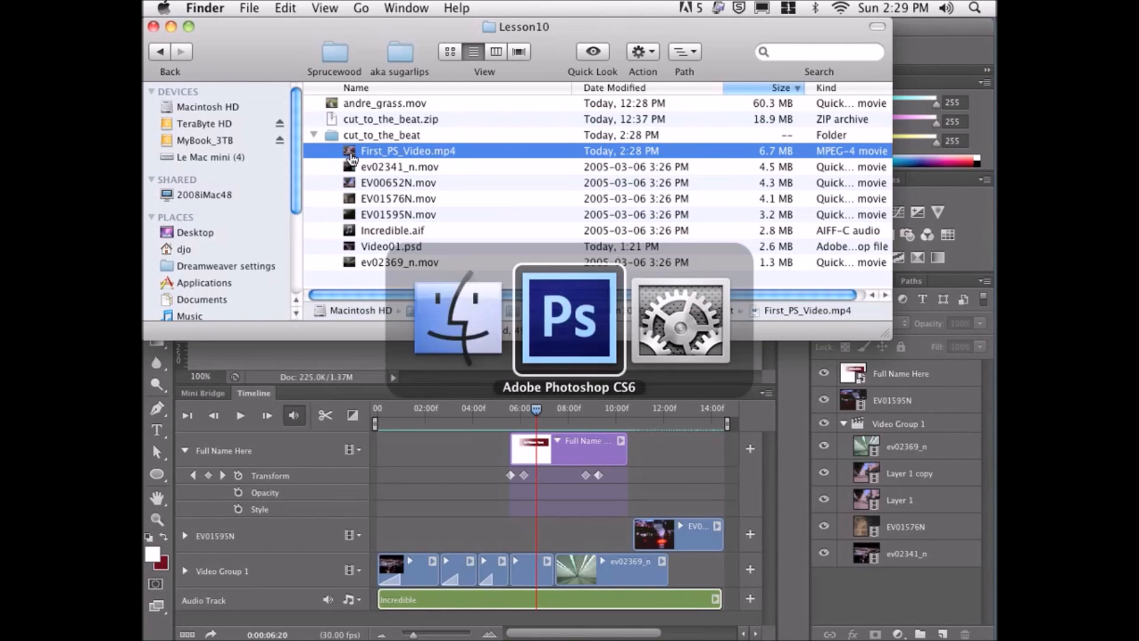